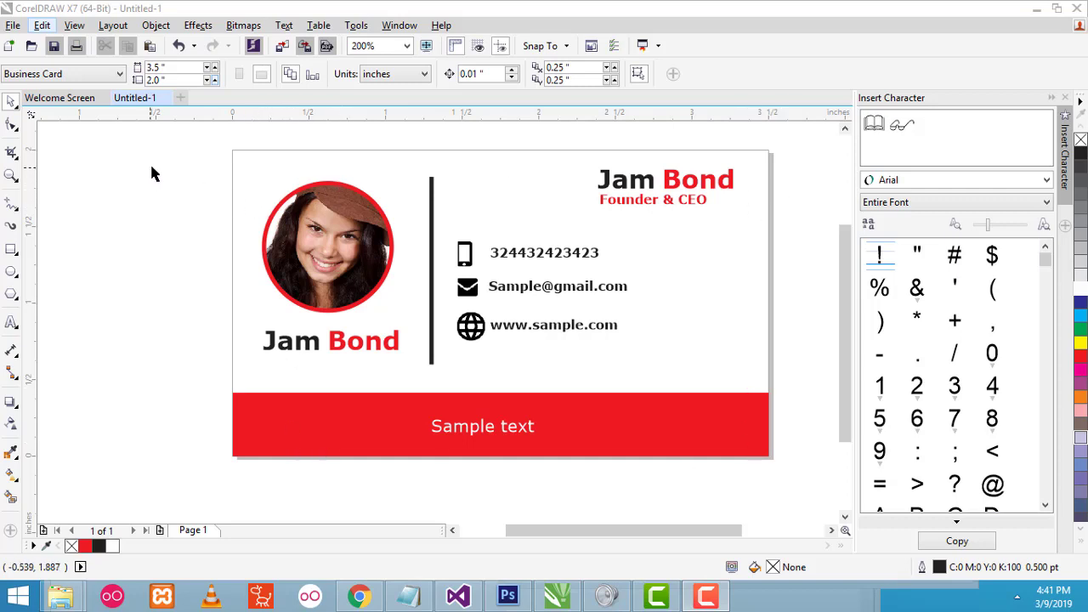
- With the finished sample card still showing, open the File menu
{"action": "left_click_drag", "start_coordinate": [842, 257], "coordinate": [860, 242]}
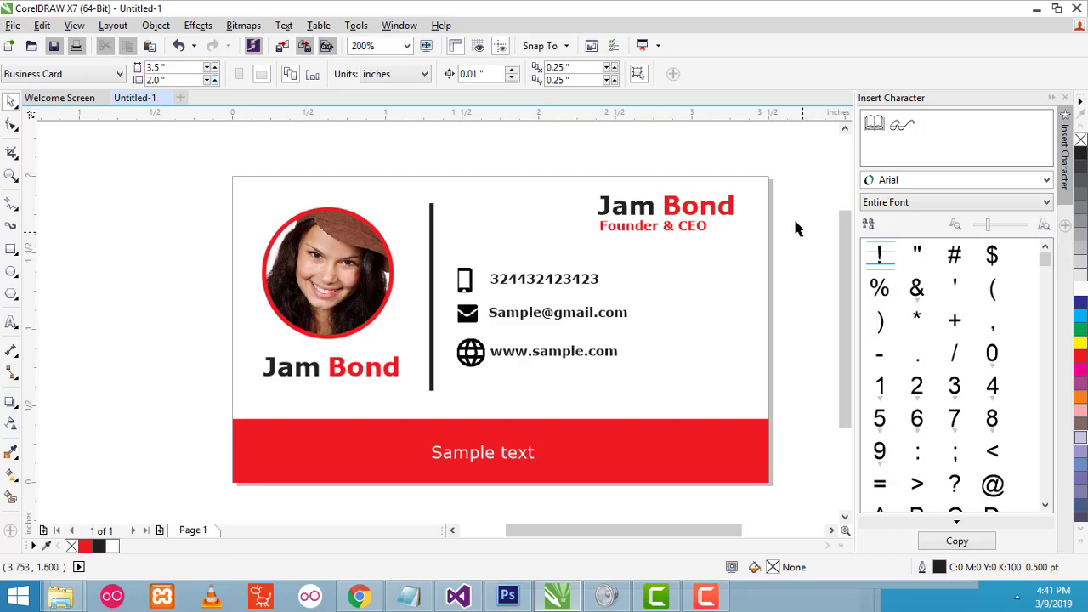
{"action": "left_click", "coordinate": [13, 25]}
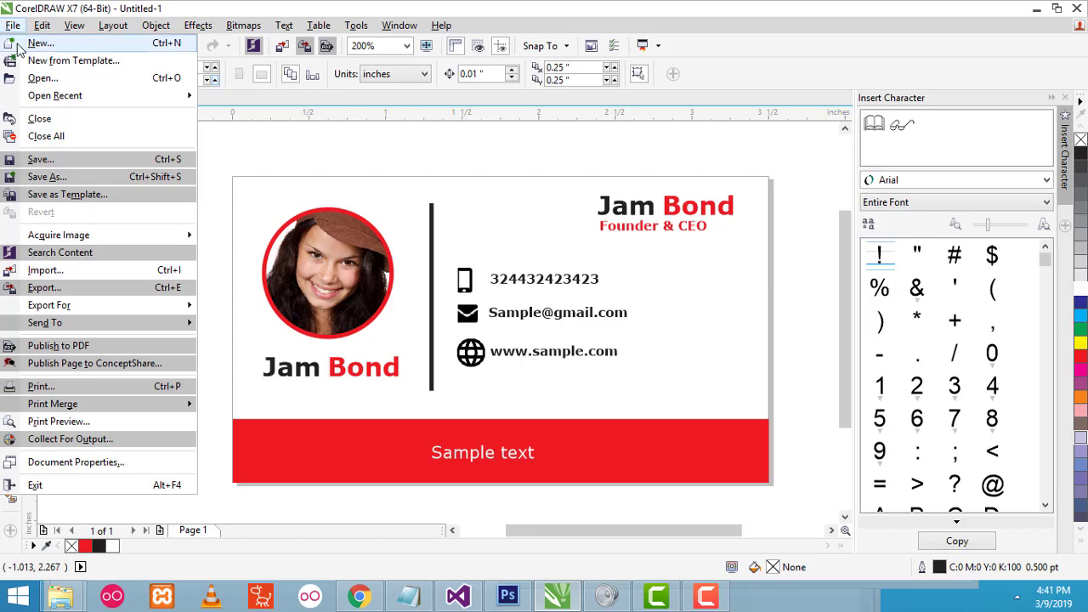
- Start a new document in inches with a 3.5 x 2.0 inch page
{"action": "left_click", "coordinate": [19, 44]}
{"action": "left_click_drag", "start_coordinate": [309, 23], "coordinate": [477, 52]}
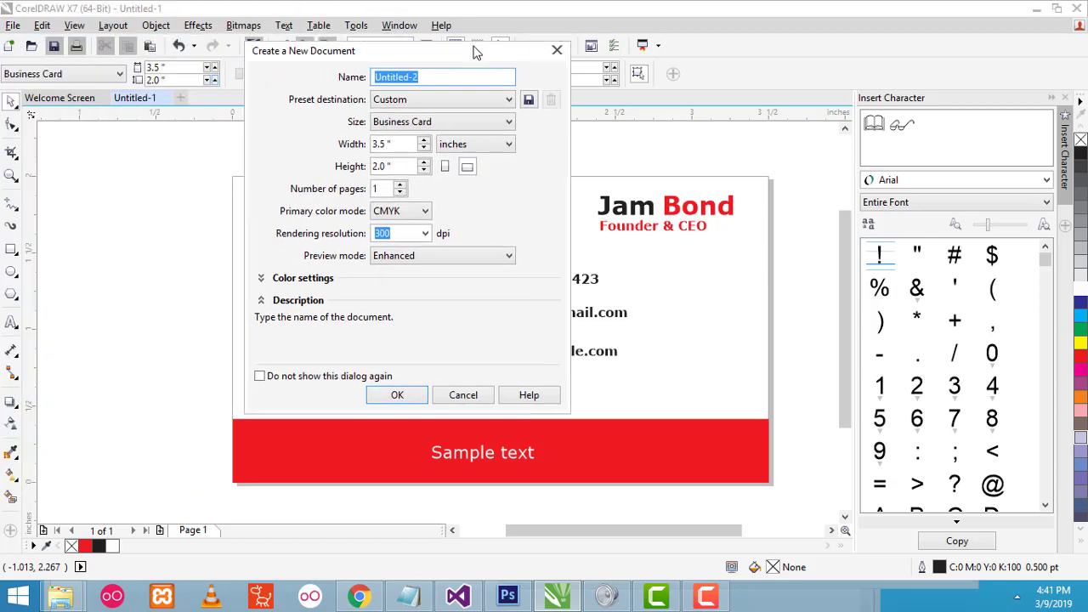
{"action": "left_click", "coordinate": [489, 123]}
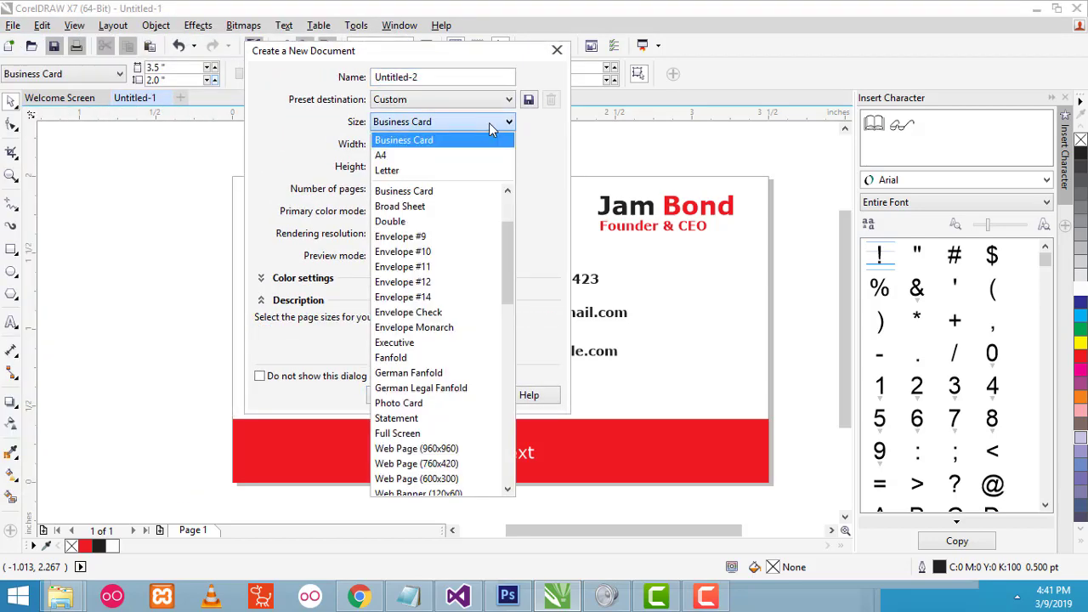
{"action": "left_click", "coordinate": [449, 157]}
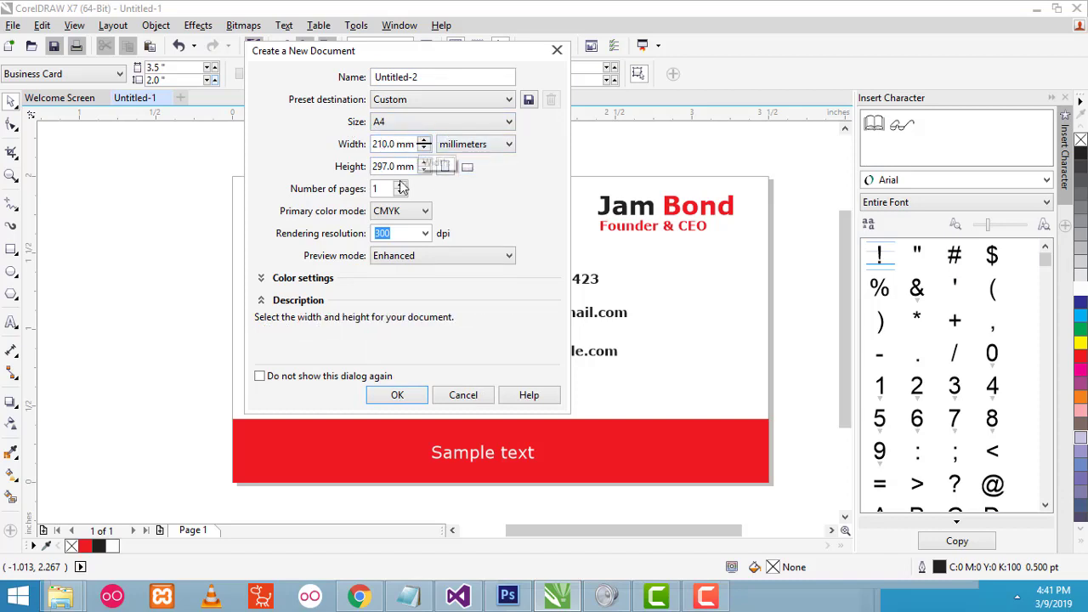
{"action": "left_click", "coordinate": [450, 149]}
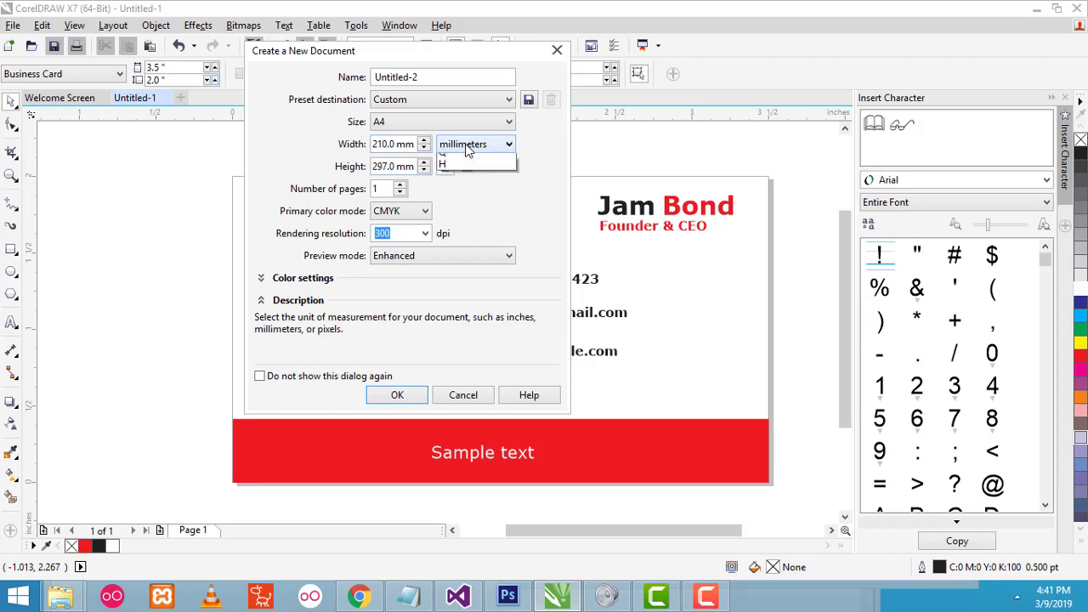
{"action": "left_click", "coordinate": [453, 161]}
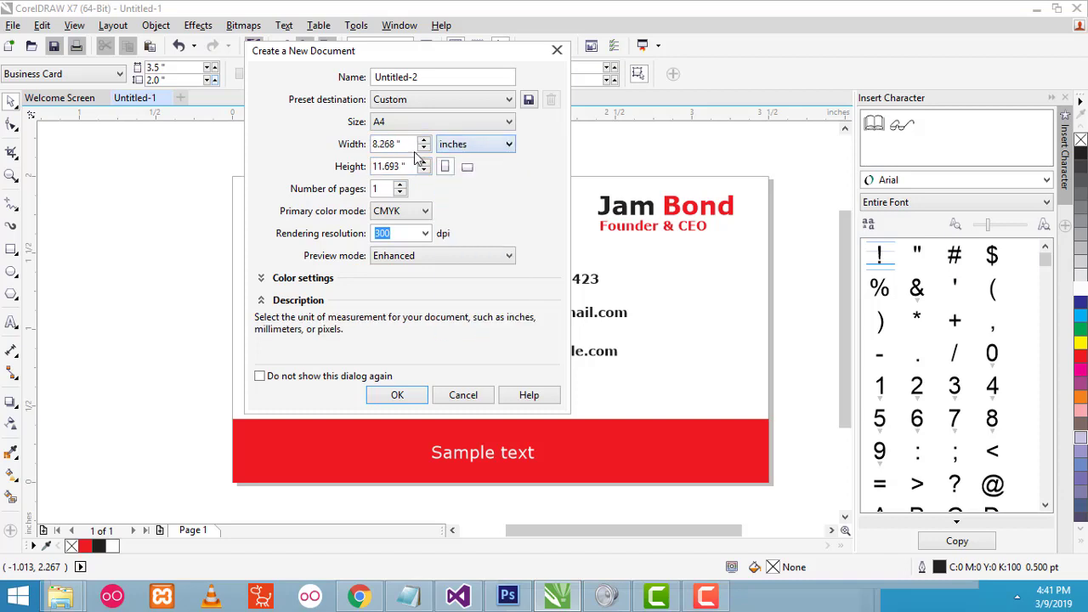
{"action": "double_click", "coordinate": [396, 144]}
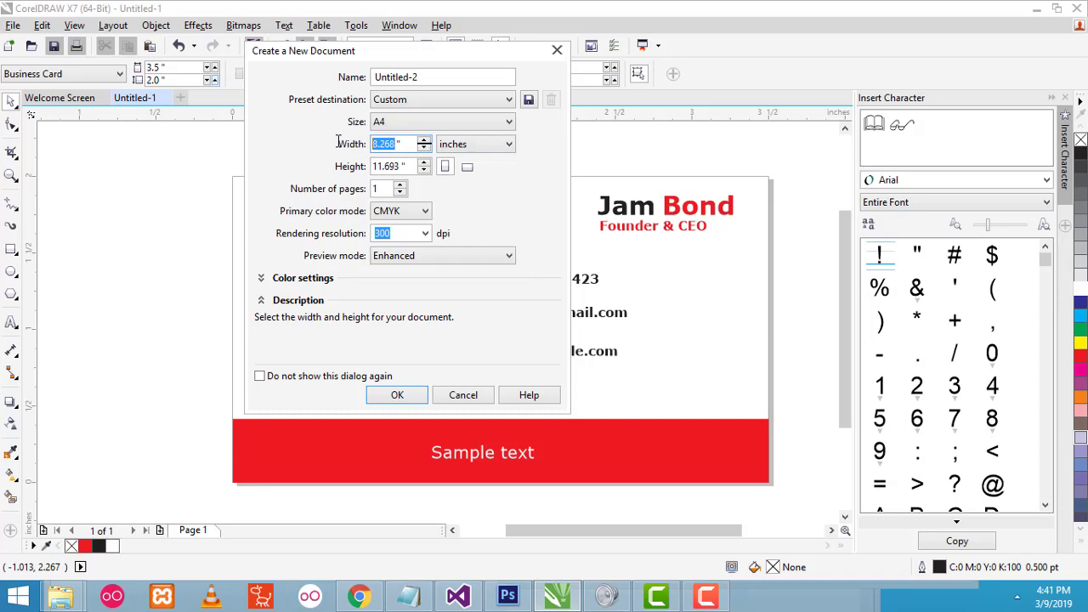
{"action": "type", "text": "3.5"}
{"action": "key", "text": "Tab"}
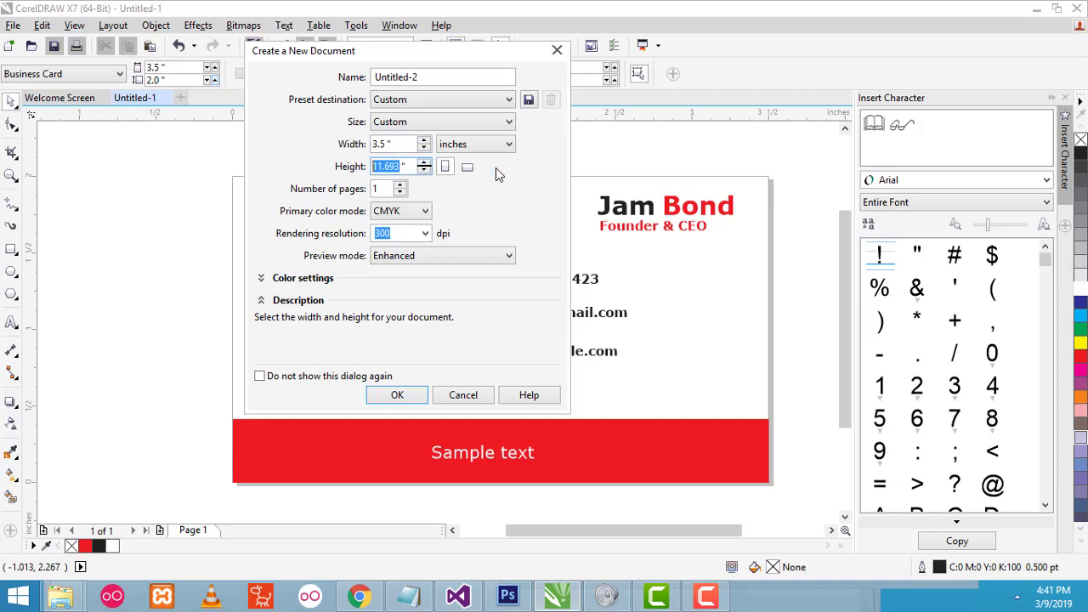
{"action": "type", "text": "2"}
{"action": "left_click", "coordinate": [385, 143]}
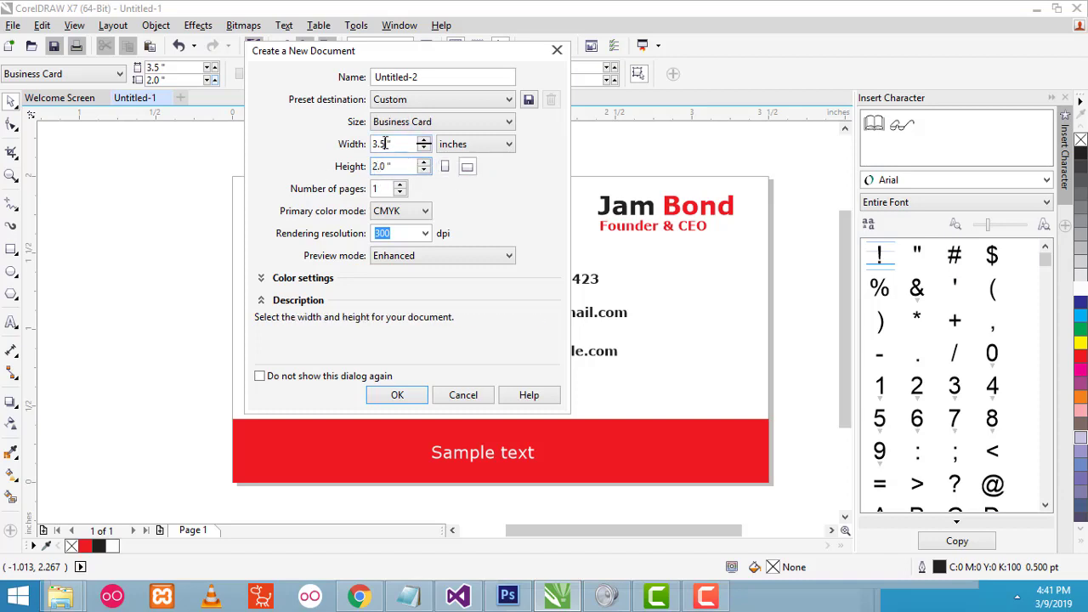
- Keep 300 dpi resolution and CMYK colour mode, and create the document
{"action": "double_click", "coordinate": [384, 143]}
{"action": "double_click", "coordinate": [386, 166]}
{"action": "left_click", "coordinate": [406, 238]}
{"action": "left_click_drag", "start_coordinate": [401, 234], "coordinate": [344, 233]}
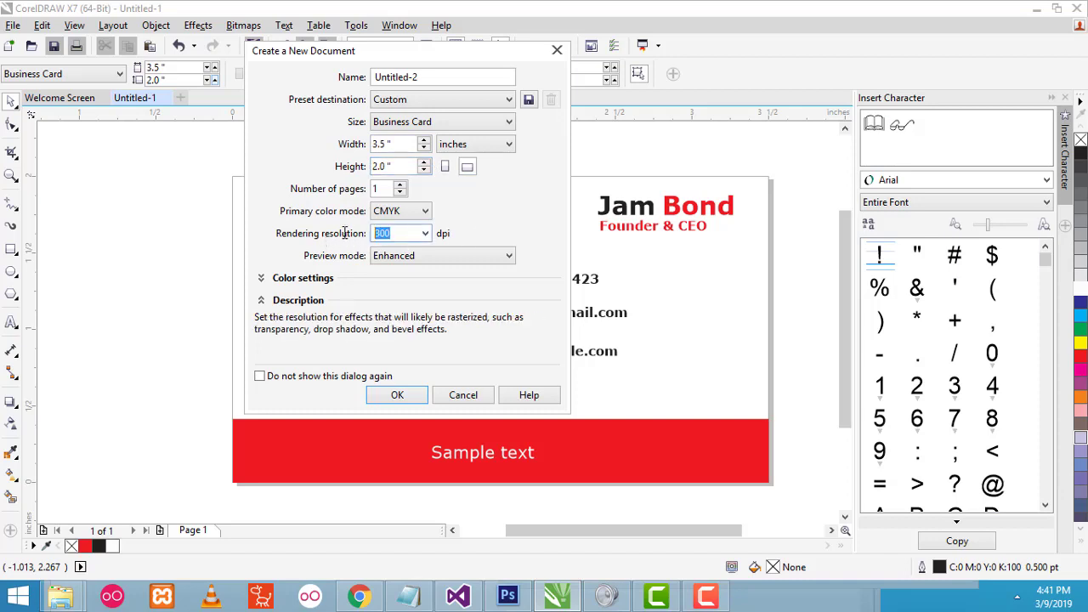
{"action": "left_click", "coordinate": [416, 214]}
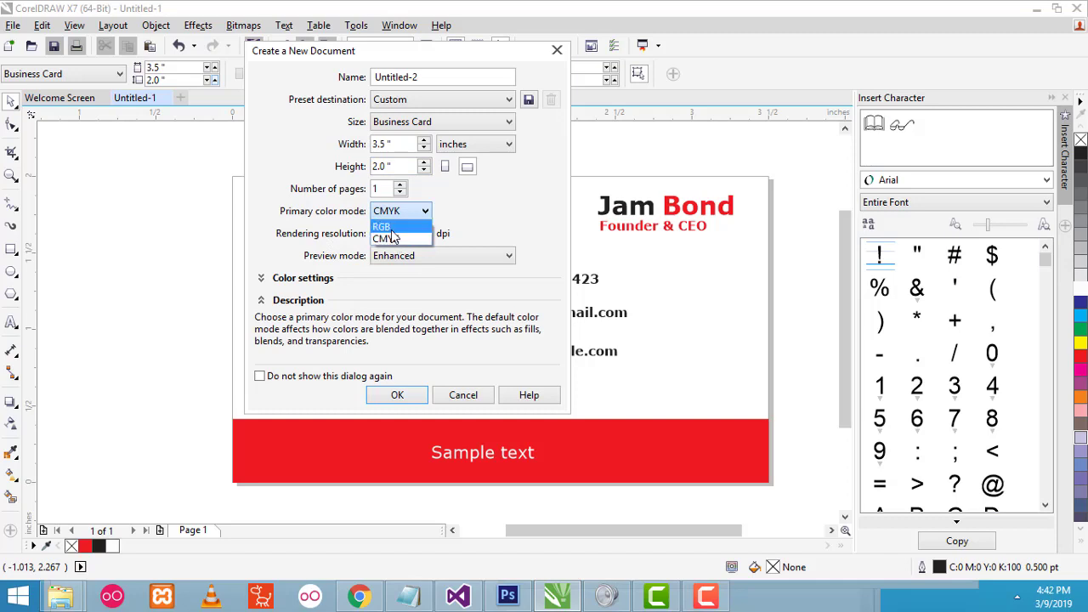
{"action": "left_click", "coordinate": [391, 240]}
{"action": "left_click", "coordinate": [390, 239]}
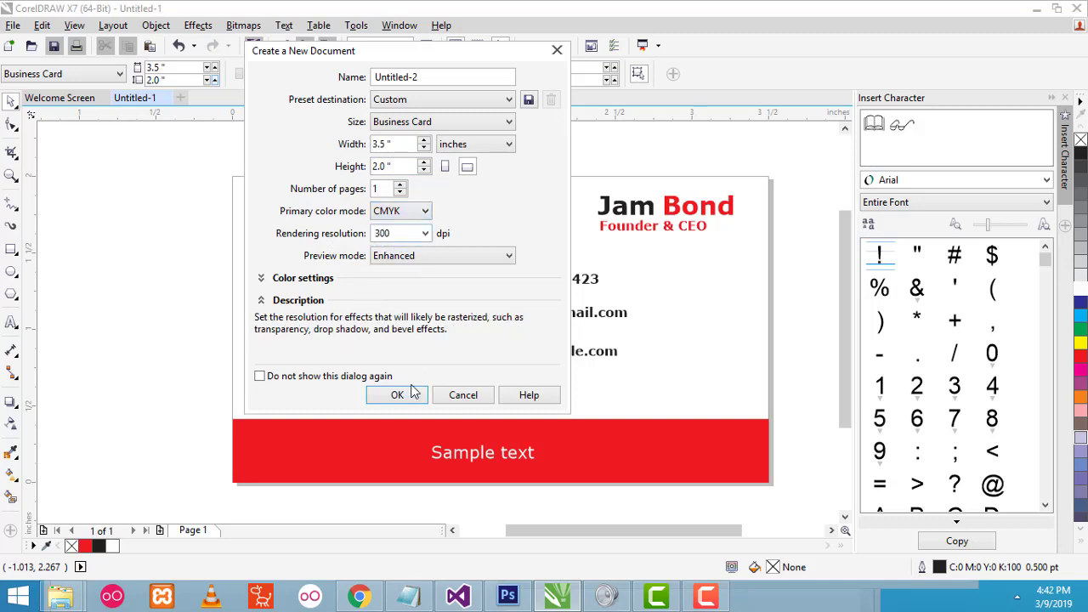
{"action": "left_click", "coordinate": [397, 396]}
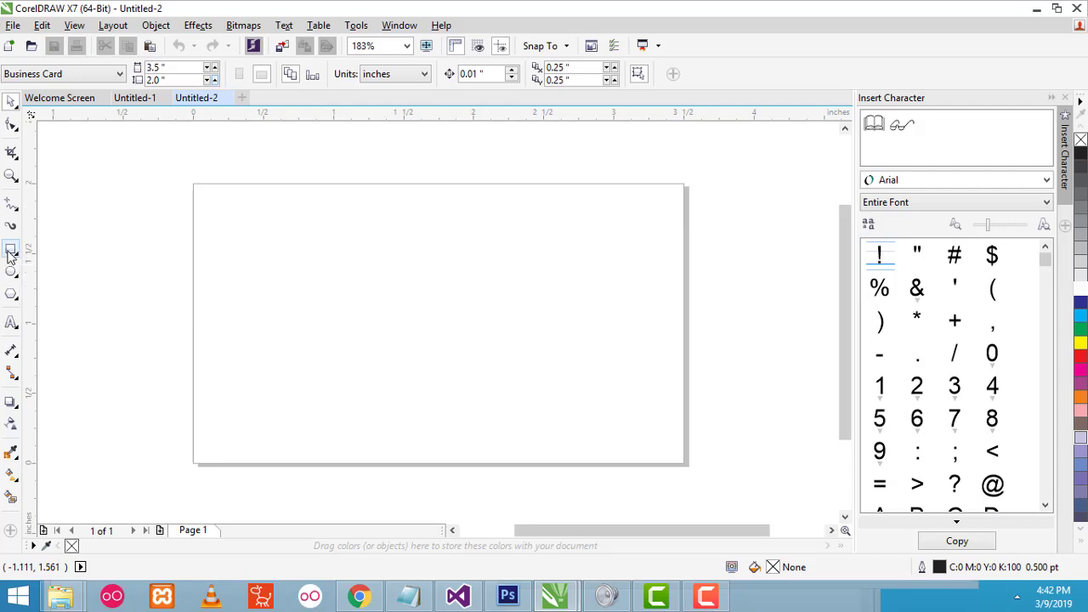
- Drag a page-sized rectangle's top edge down into a 3.5 x 0.314 inch bottom strip
{"action": "double_click", "coordinate": [11, 253]}
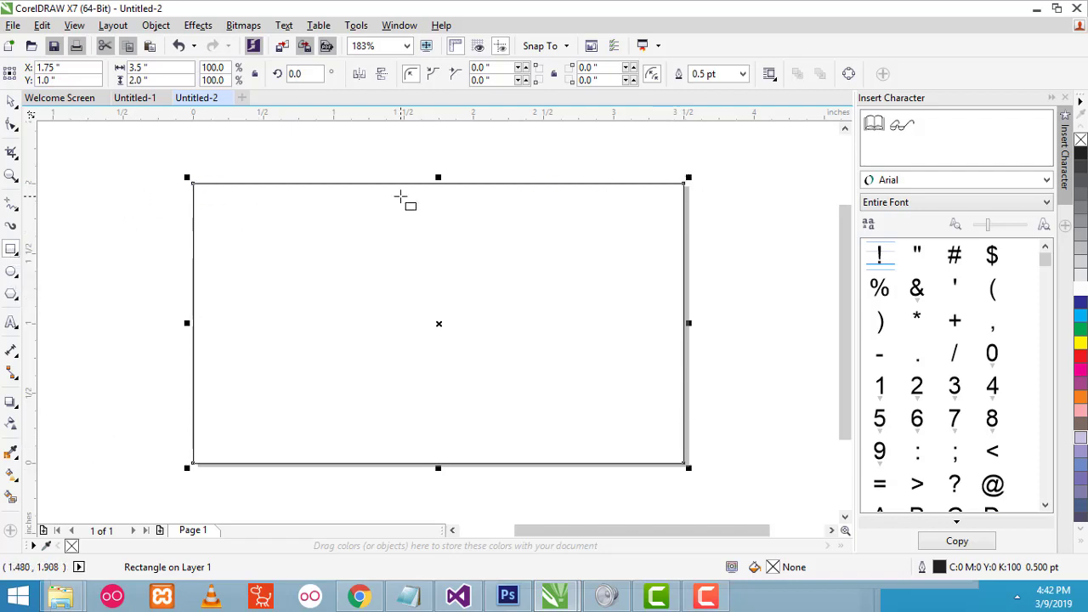
{"action": "key", "text": "Delete"}
{"action": "left_click", "coordinate": [11, 102]}
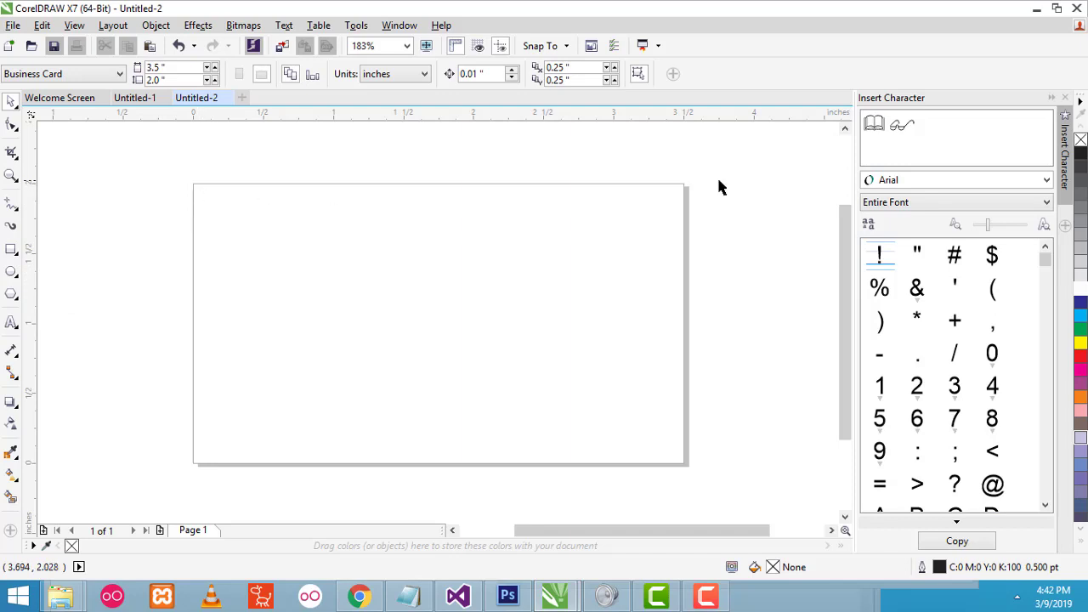
{"action": "left_click", "coordinate": [14, 252]}
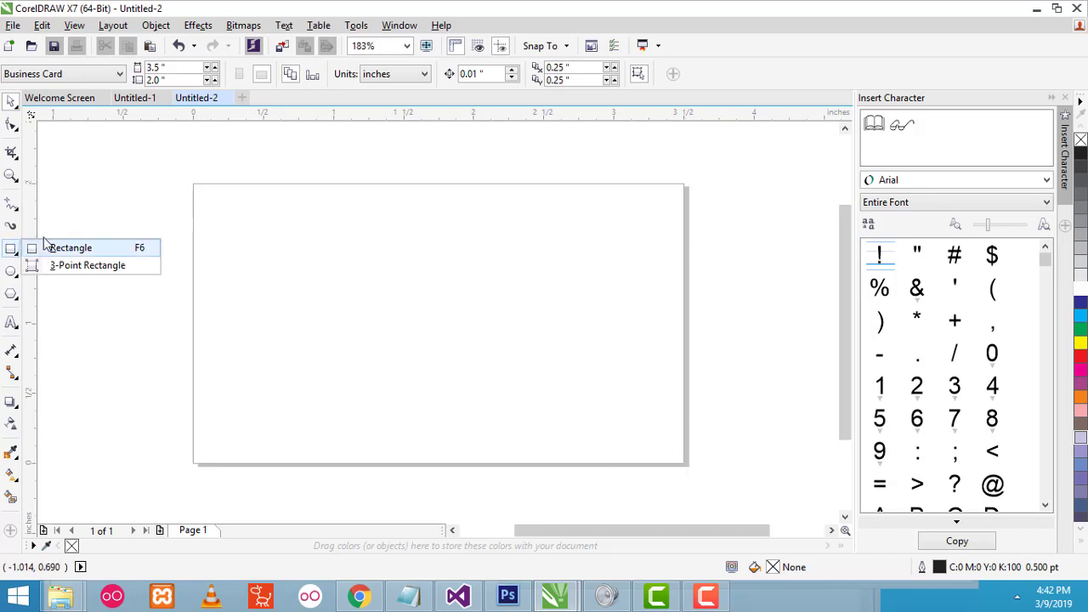
{"action": "left_click", "coordinate": [67, 201]}
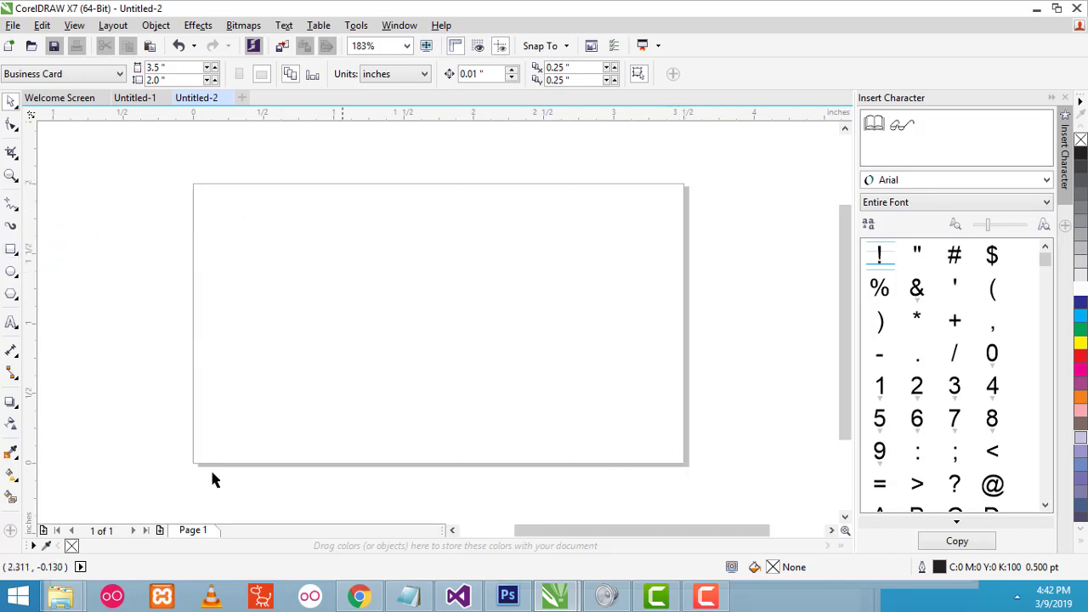
{"action": "double_click", "coordinate": [11, 251]}
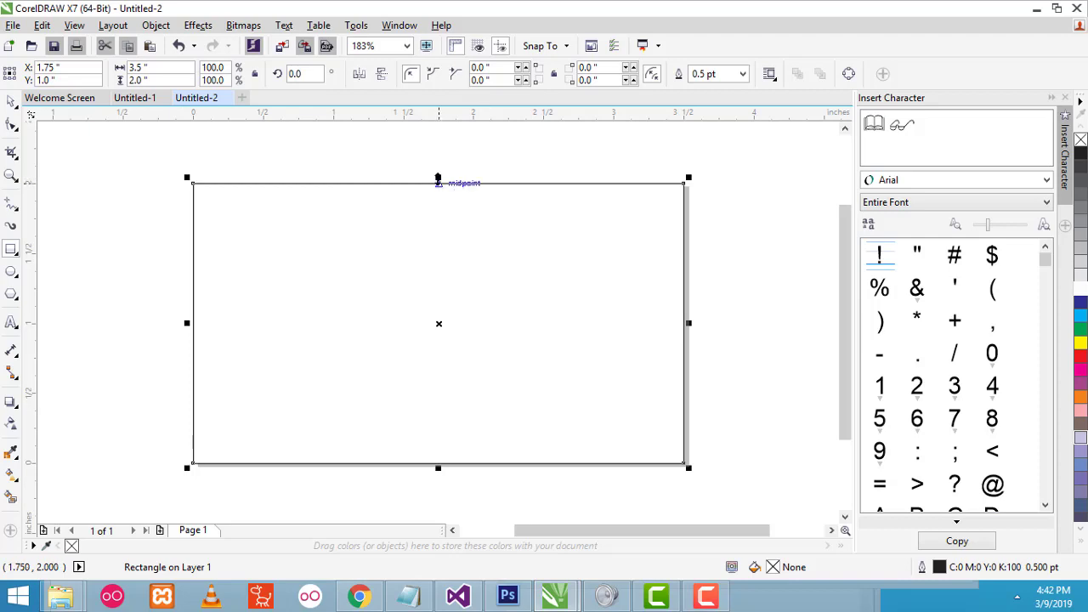
{"action": "left_click_drag", "start_coordinate": [437, 177], "coordinate": [404, 418]}
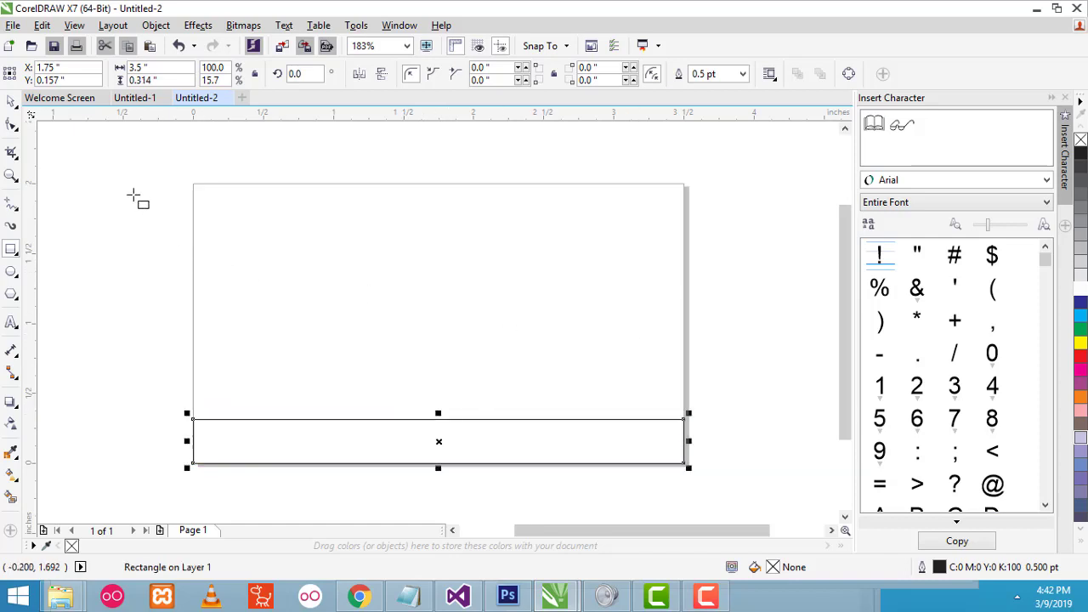
{"action": "left_click", "coordinate": [12, 102]}
{"action": "left_click", "coordinate": [45, 135]}
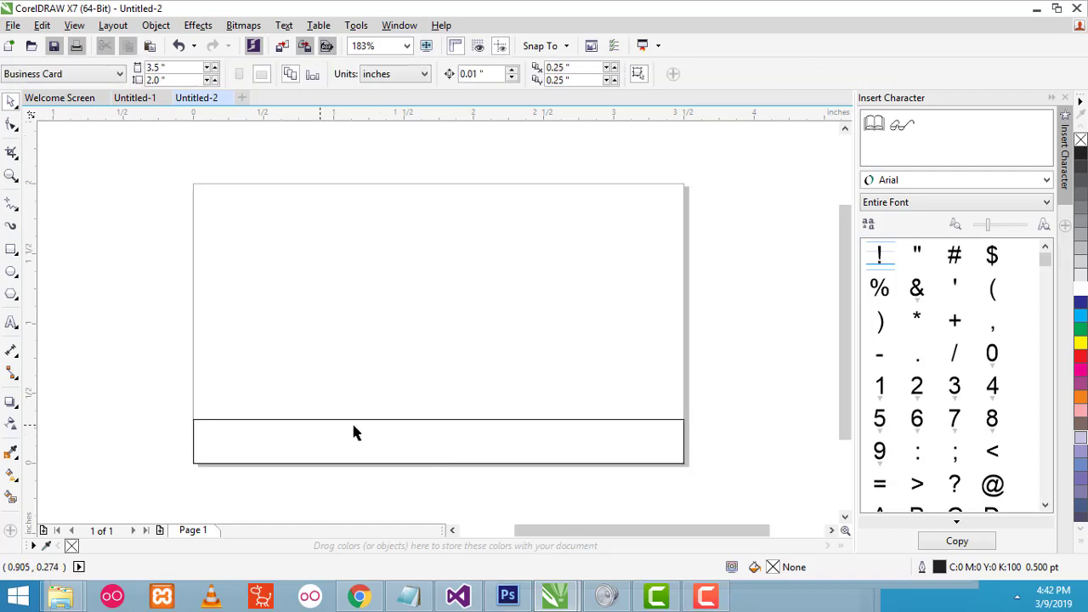
- Fill the bottom strip solid red and remove its outline
{"action": "left_click", "coordinate": [392, 437]}
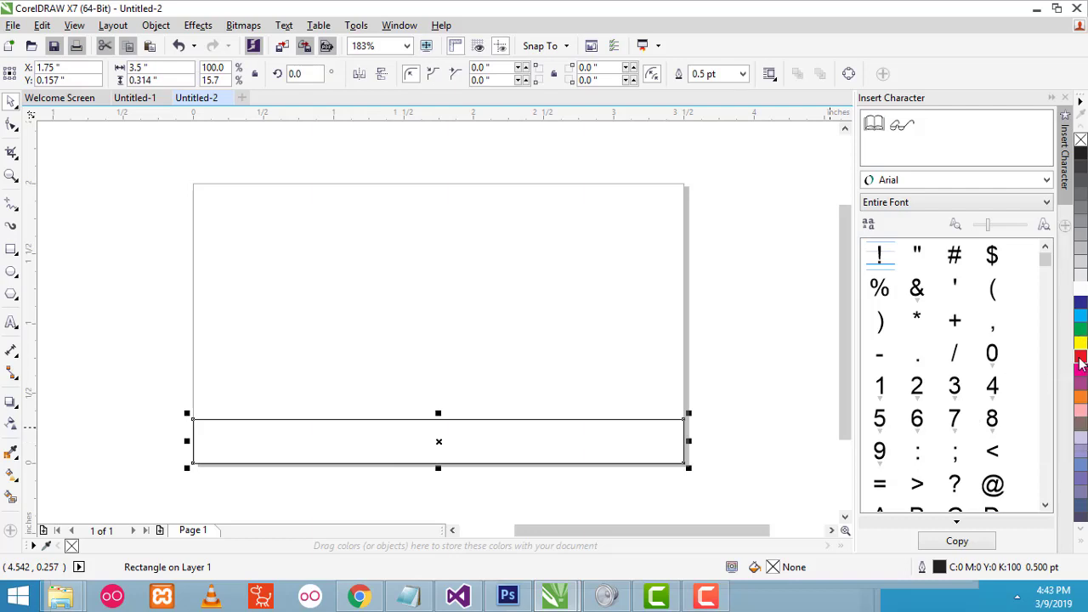
{"action": "left_click", "coordinate": [1080, 359]}
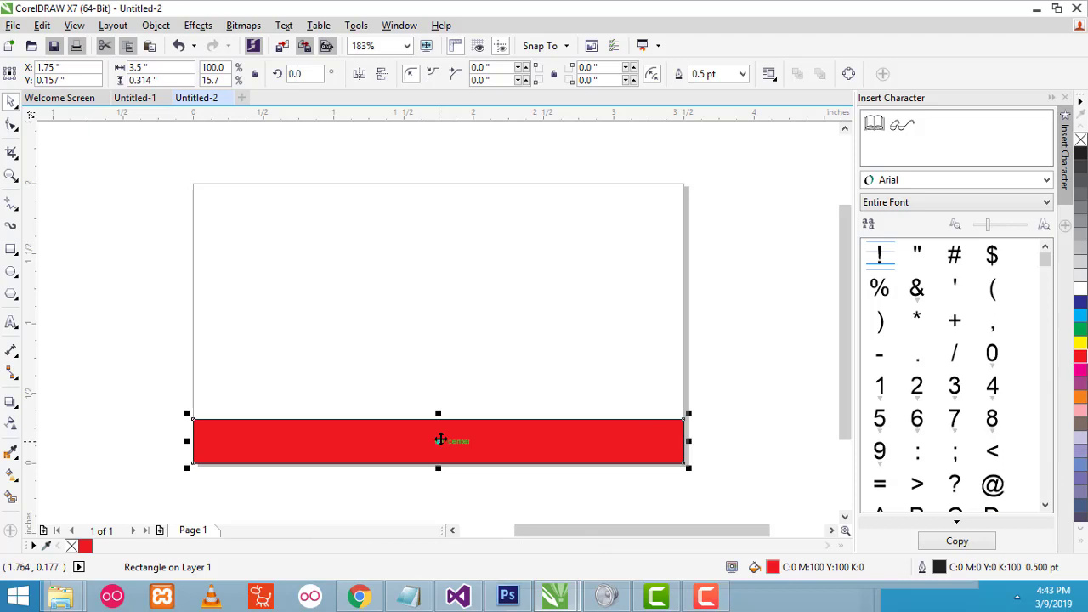
{"action": "left_click", "coordinate": [780, 350]}
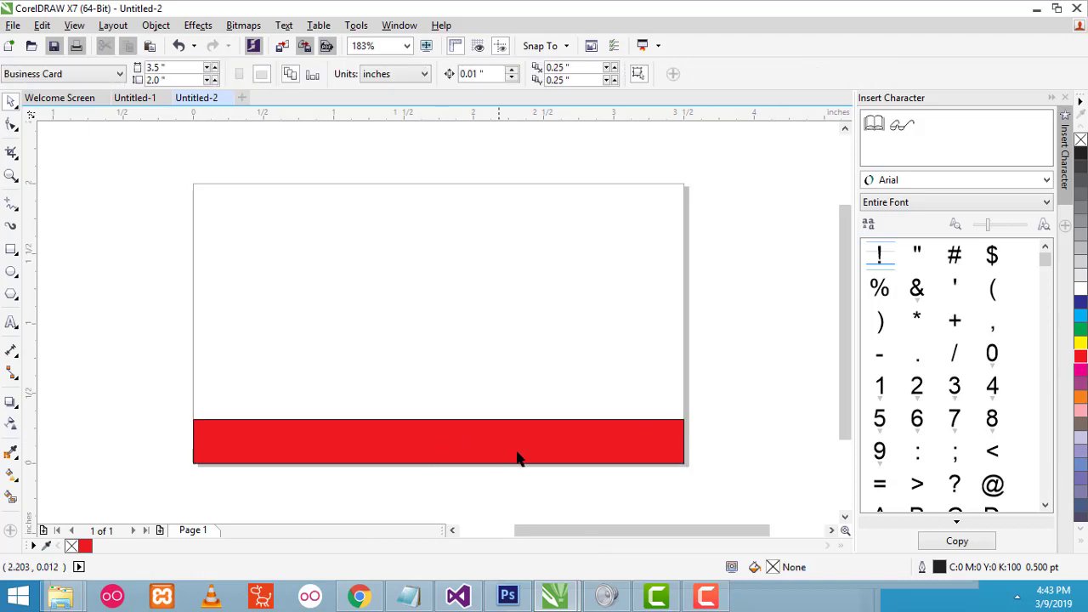
{"action": "left_click", "coordinate": [437, 425]}
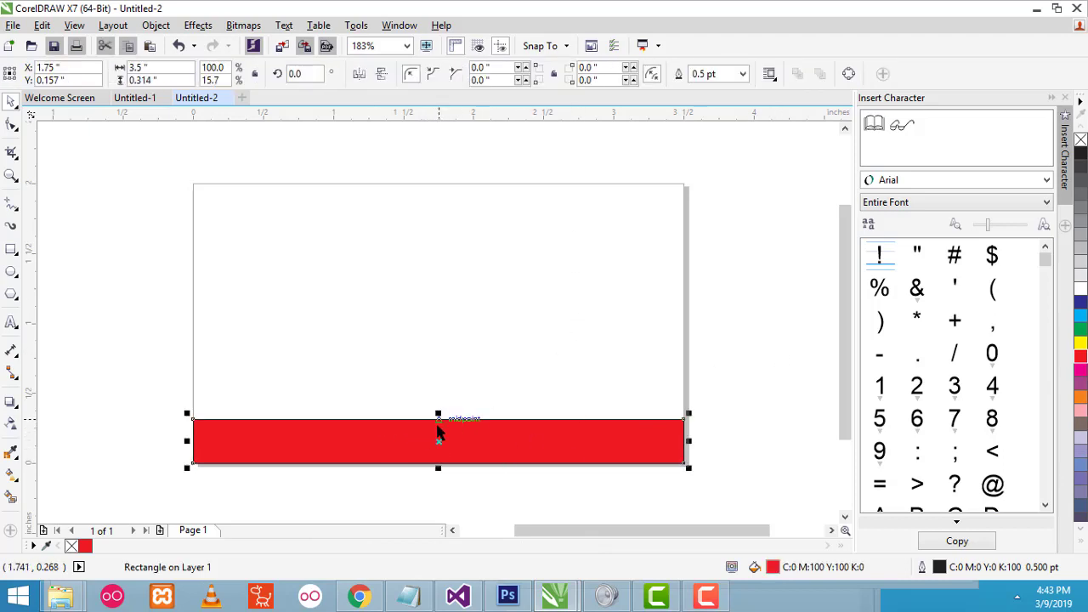
{"action": "left_click", "coordinate": [741, 74]}
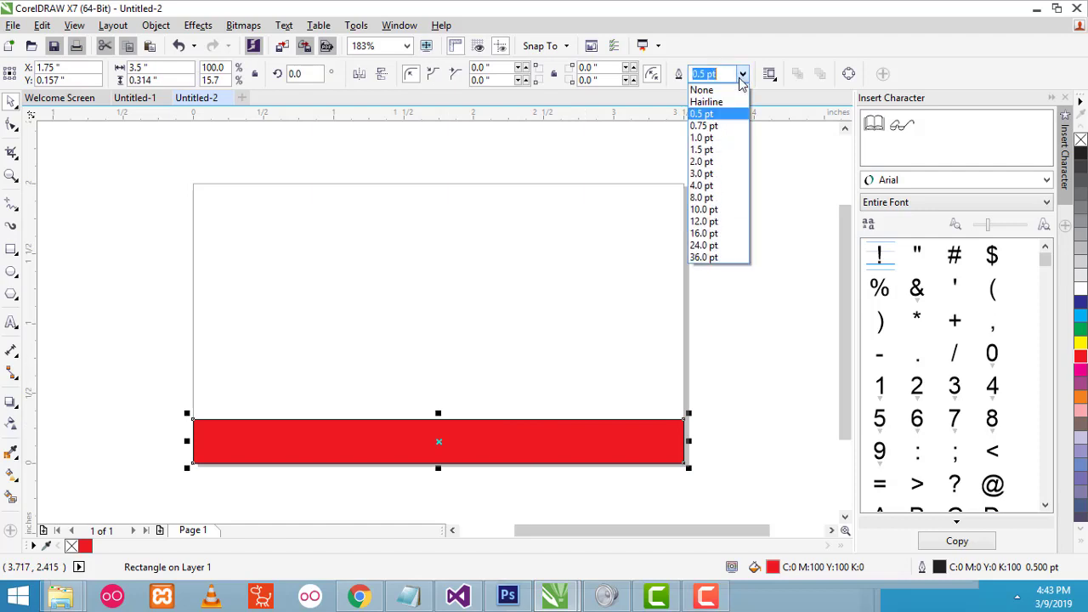
{"action": "left_click", "coordinate": [727, 90]}
{"action": "left_click", "coordinate": [730, 224]}
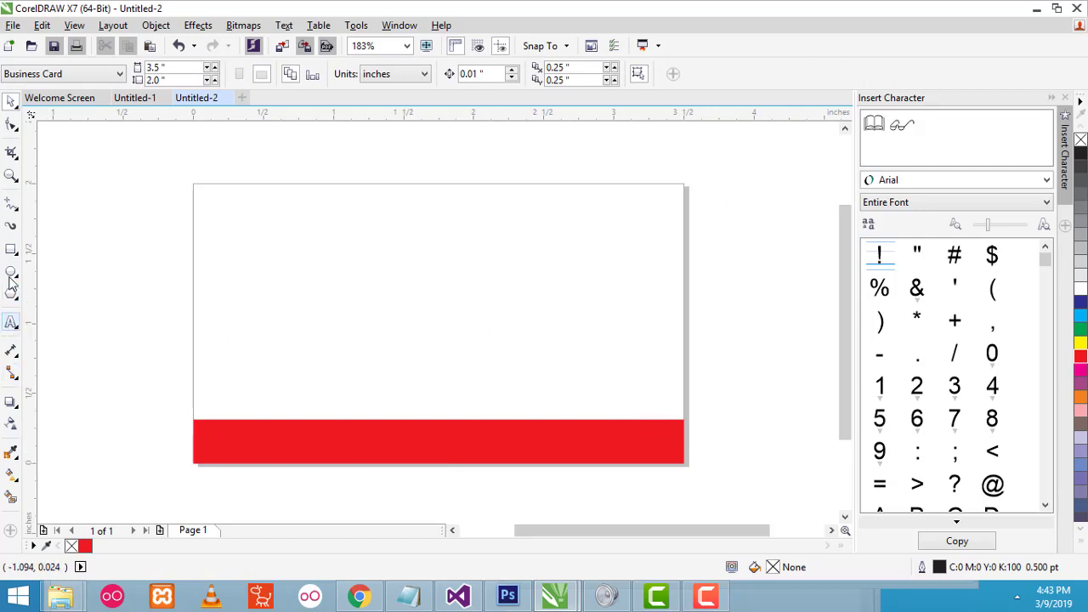
- Zoom in on the red strip, then zoom back out to see the whole card
{"action": "left_click", "coordinate": [11, 176]}
{"action": "left_click", "coordinate": [389, 457]}
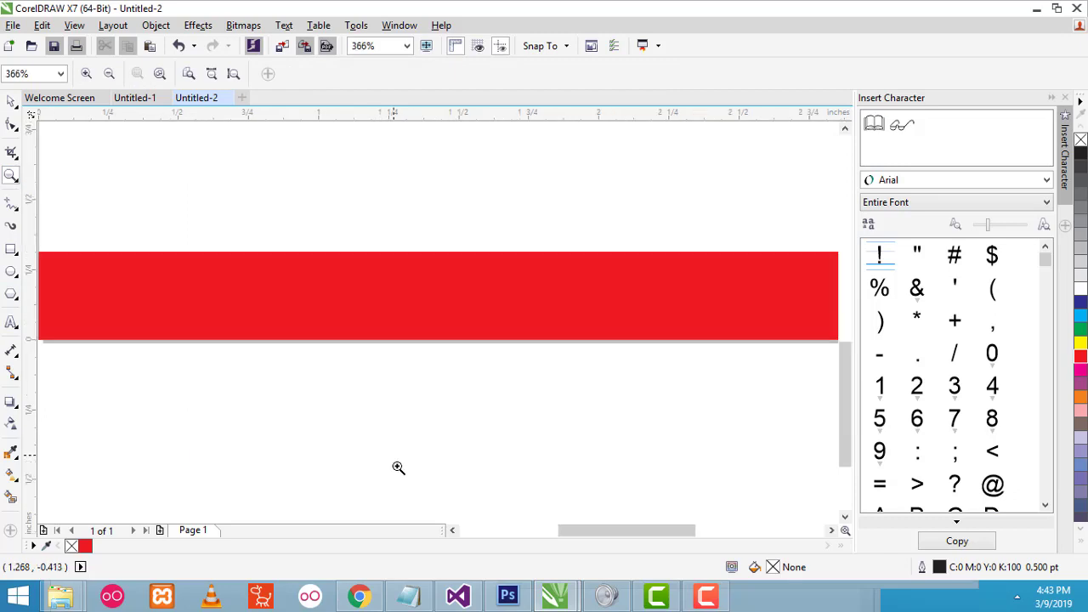
{"action": "scroll", "coordinate": [844, 416], "scroll_direction": "up", "scroll_amount": 1}
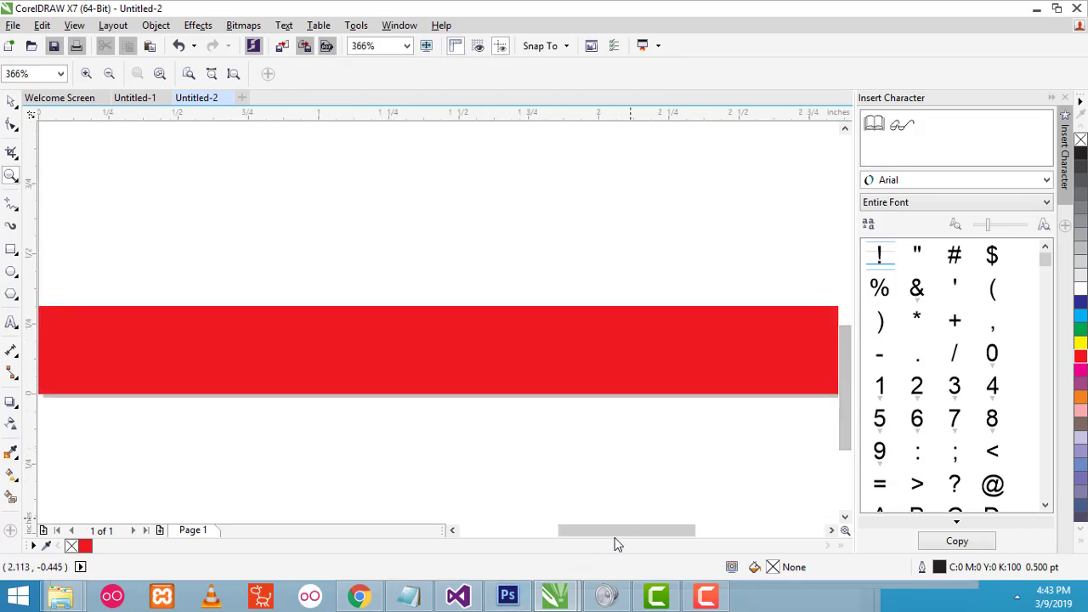
{"action": "mouse_move", "coordinate": [615, 533]}
{"action": "left_mouse_down"}
{"action": "mouse_move", "coordinate": [567, 534]}
{"action": "mouse_move", "coordinate": [595, 533]}
{"action": "left_mouse_up"}
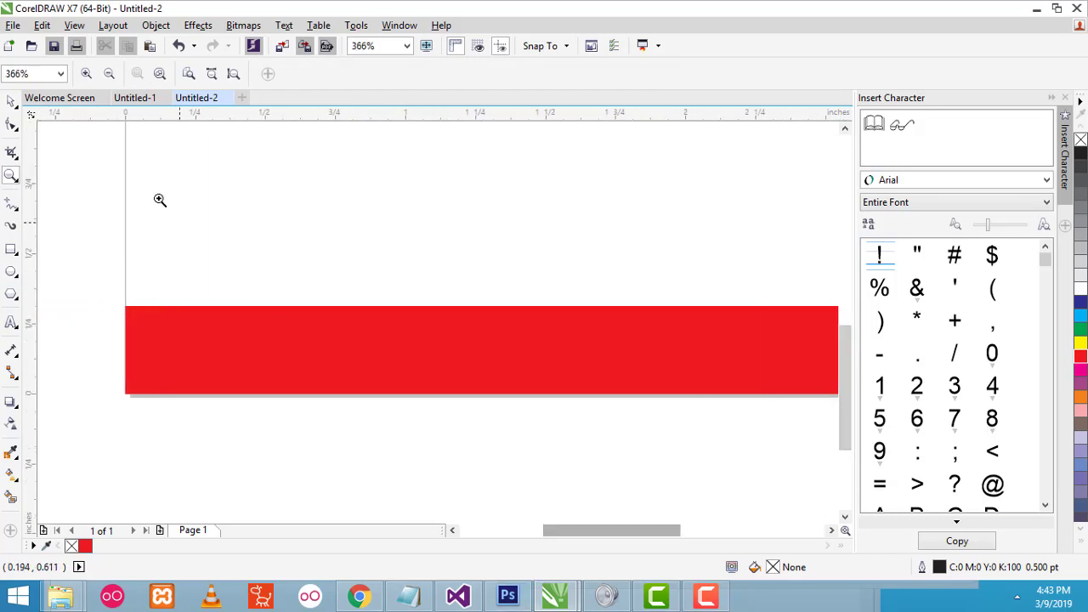
{"action": "right_click", "coordinate": [266, 174]}
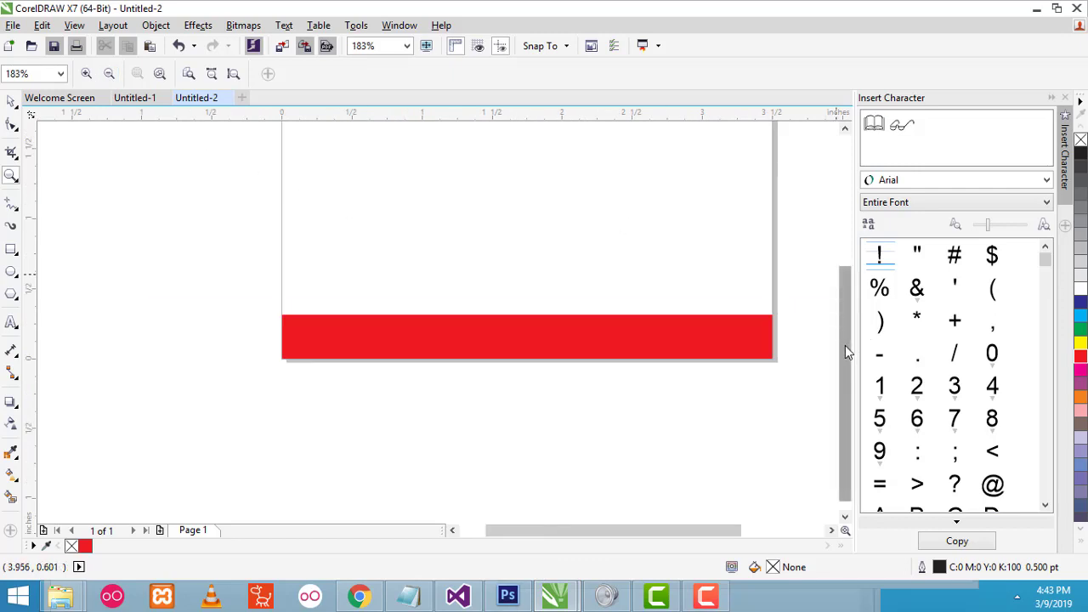
{"action": "left_click_drag", "start_coordinate": [845, 345], "coordinate": [853, 291]}
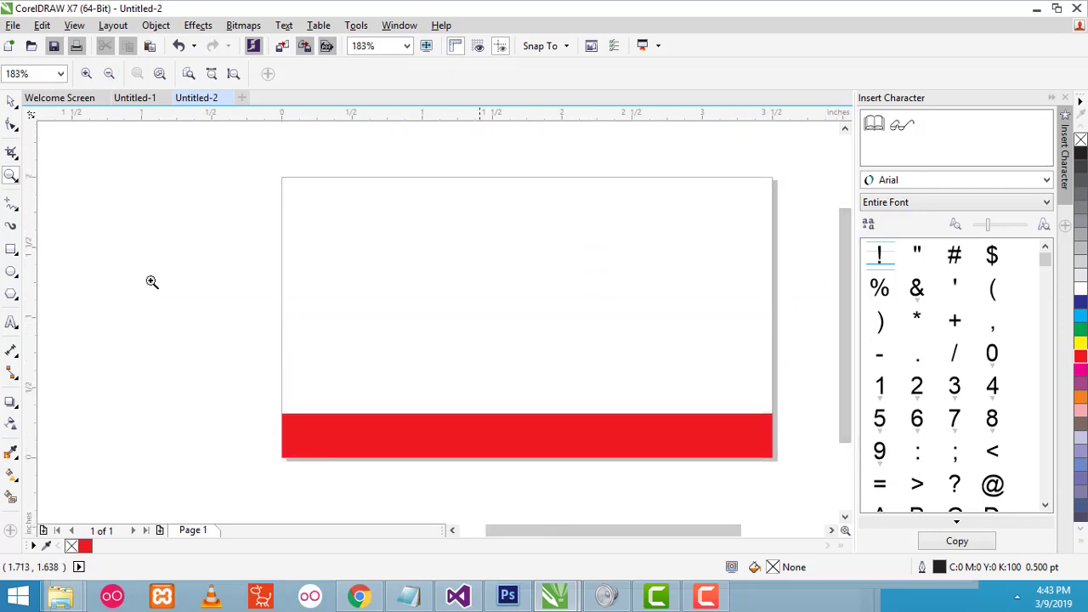
- Add a text line near the card's top reading 'James'
{"action": "left_click", "coordinate": [12, 325]}
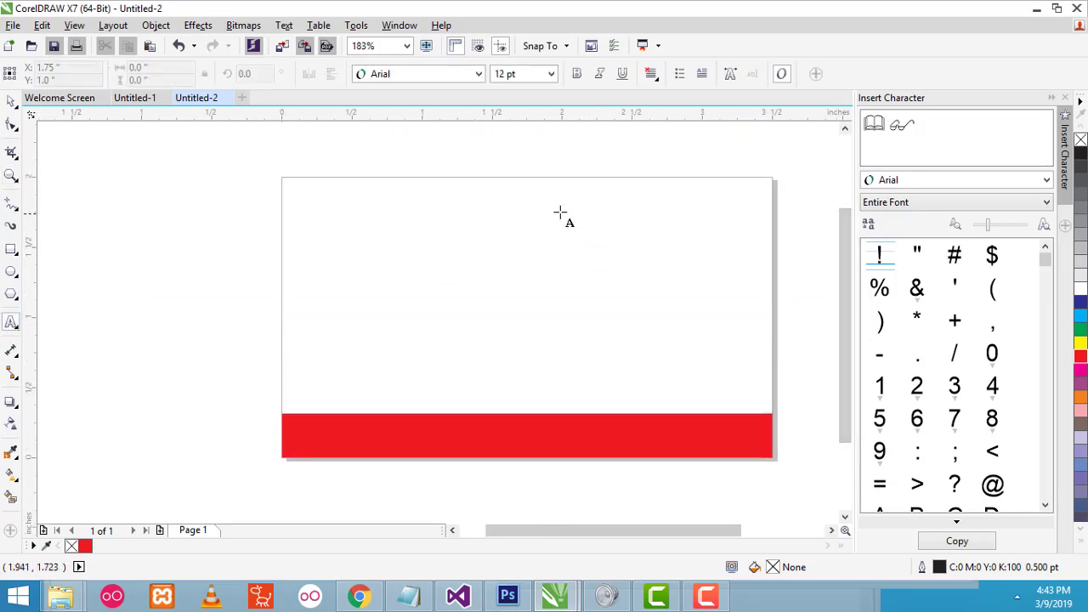
{"action": "left_click", "coordinate": [602, 223]}
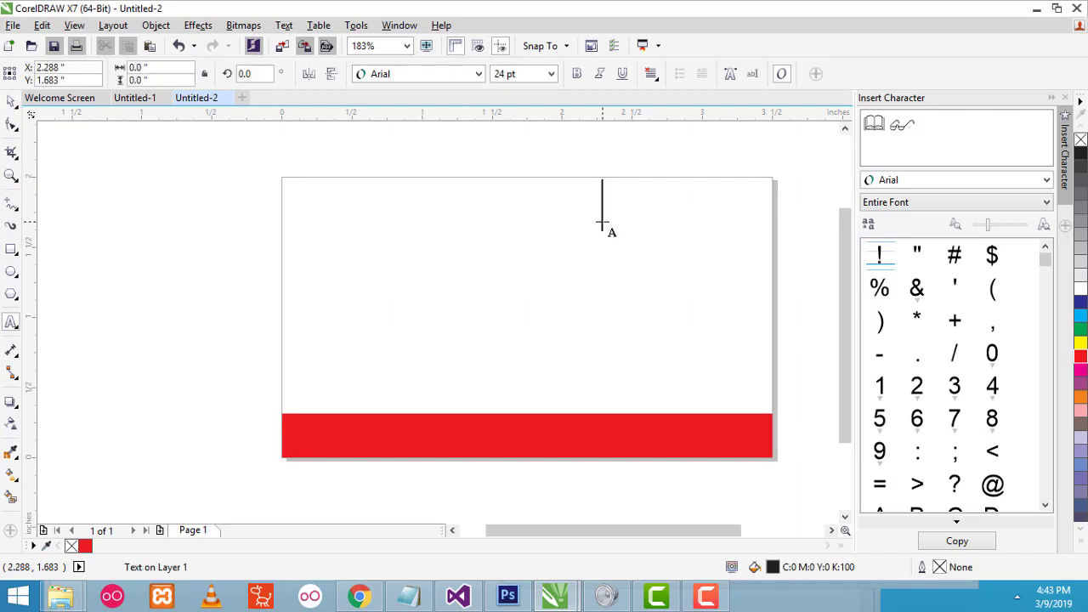
{"action": "right_click", "coordinate": [385, 160]}
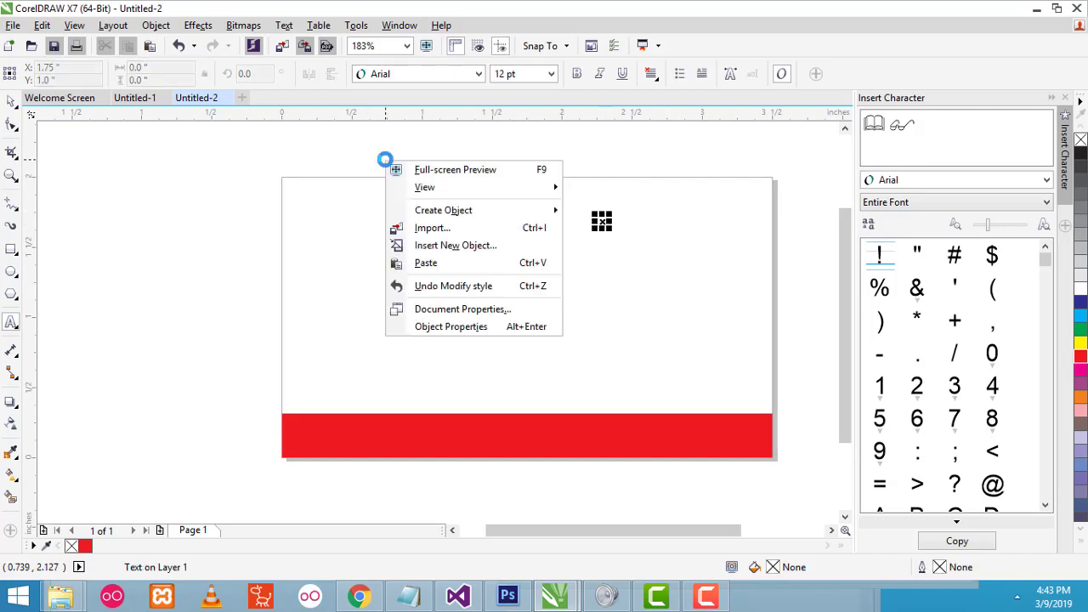
{"action": "left_click", "coordinate": [609, 183]}
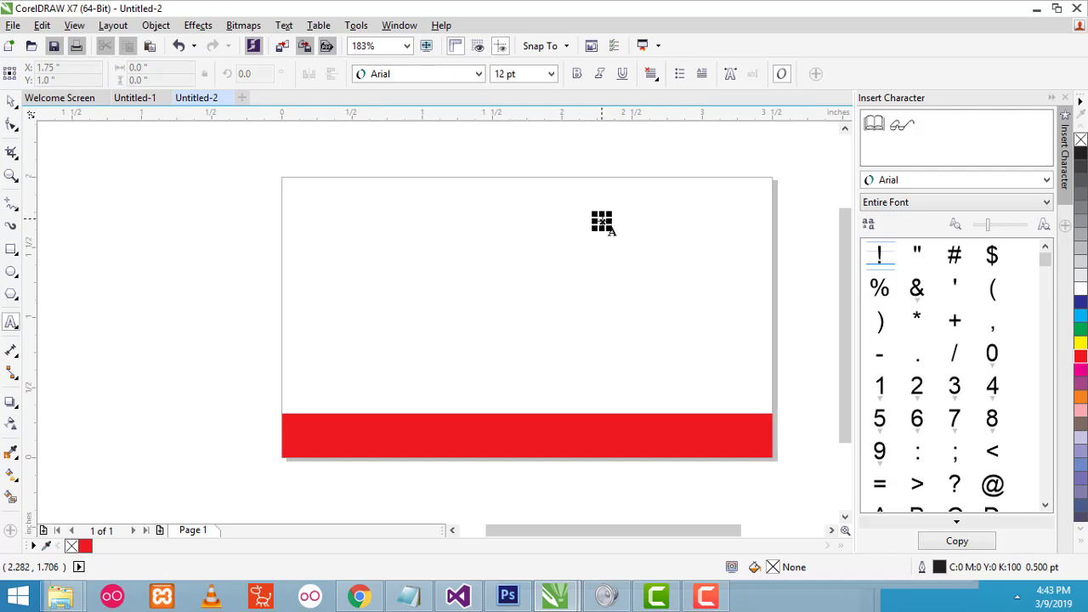
{"action": "left_click", "coordinate": [11, 101]}
{"action": "key", "text": "Tab"}
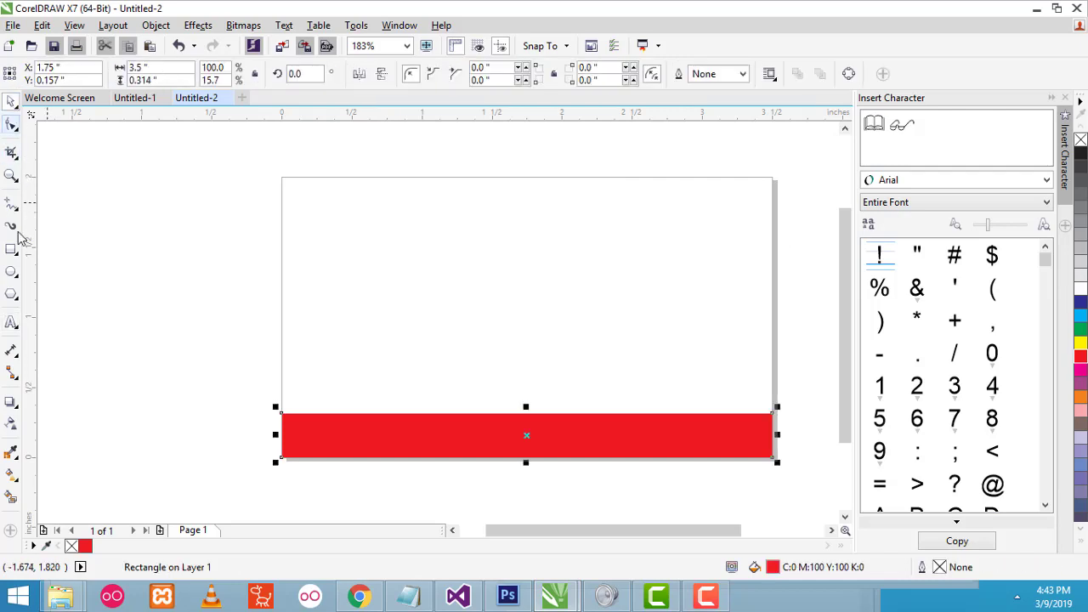
{"action": "left_click", "coordinate": [11, 323]}
{"action": "left_click", "coordinate": [468, 254]}
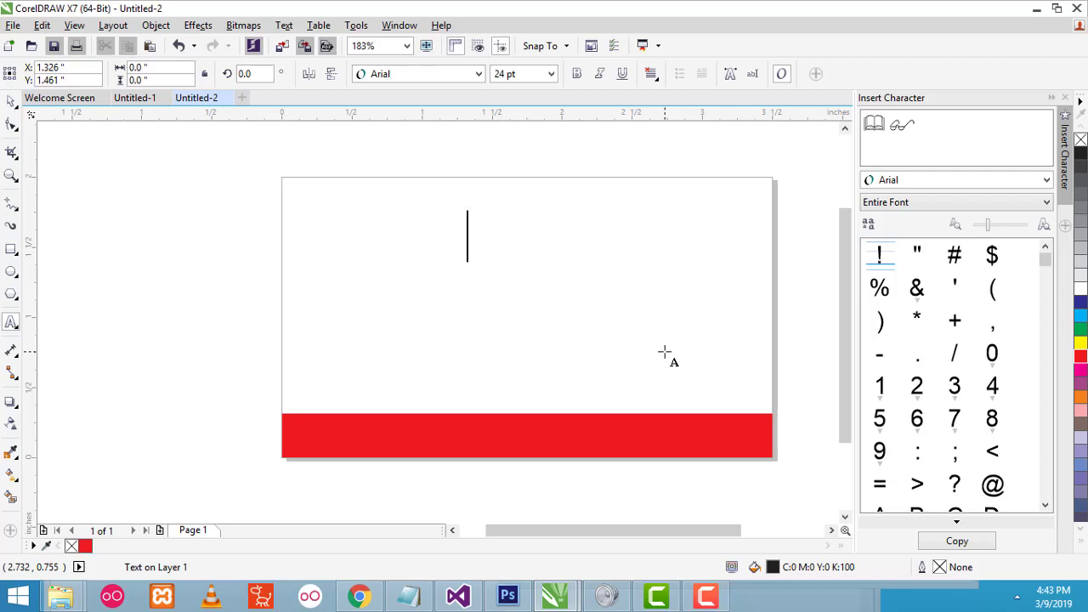
{"action": "type", "text": "Jame"}
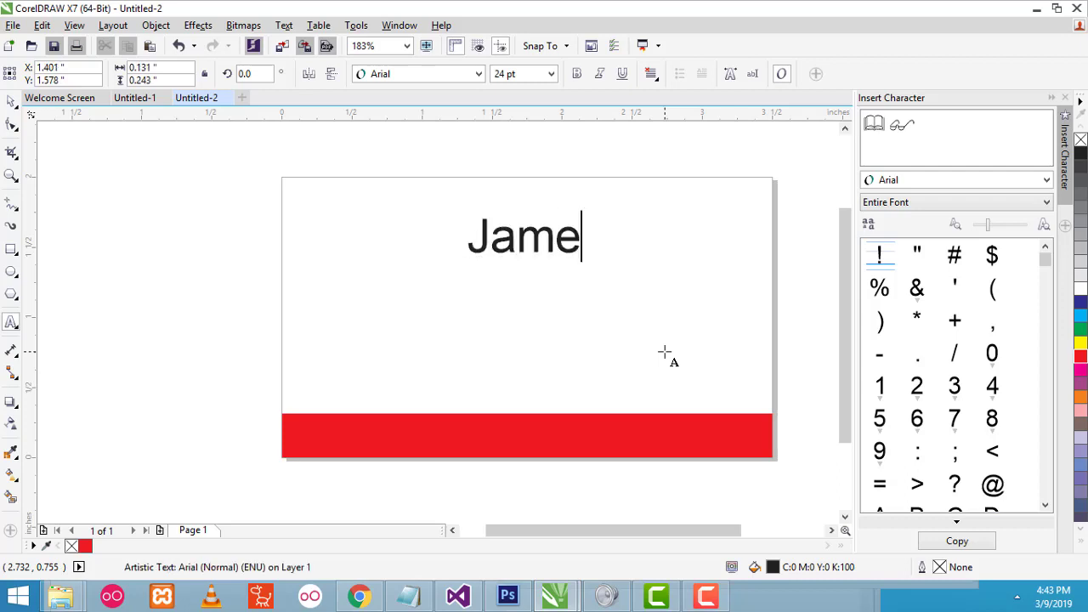
{"action": "type", "text": "s Bond"}
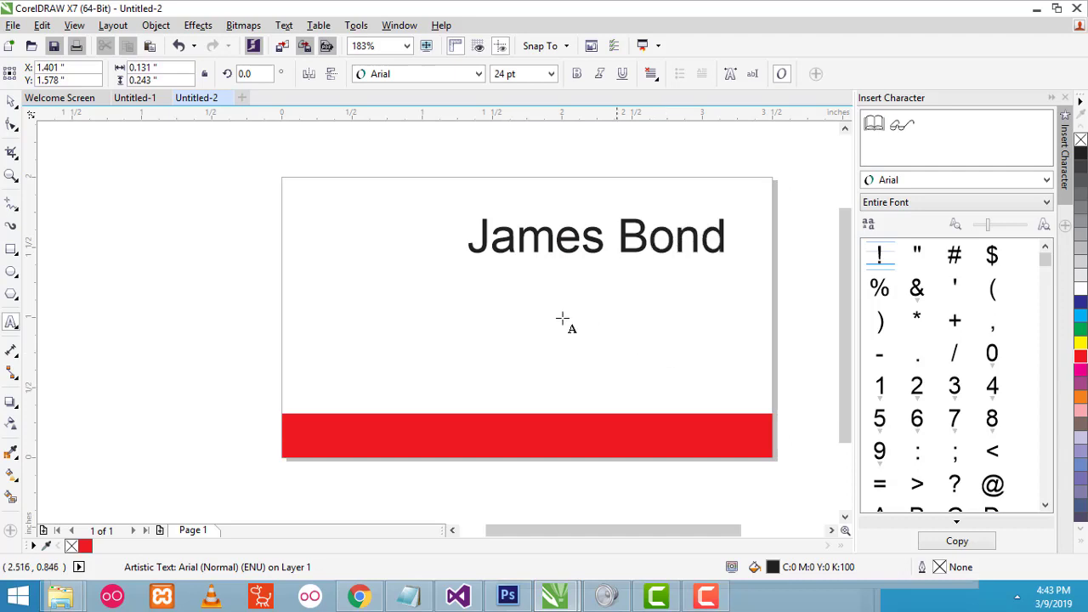
{"action": "left_click", "coordinate": [699, 240]}
{"action": "key", "text": "BackSpace"}
{"action": "key", "text": "BackSpace"}
{"action": "key", "text": "BackSpace"}
{"action": "key", "text": "BackSpace"}
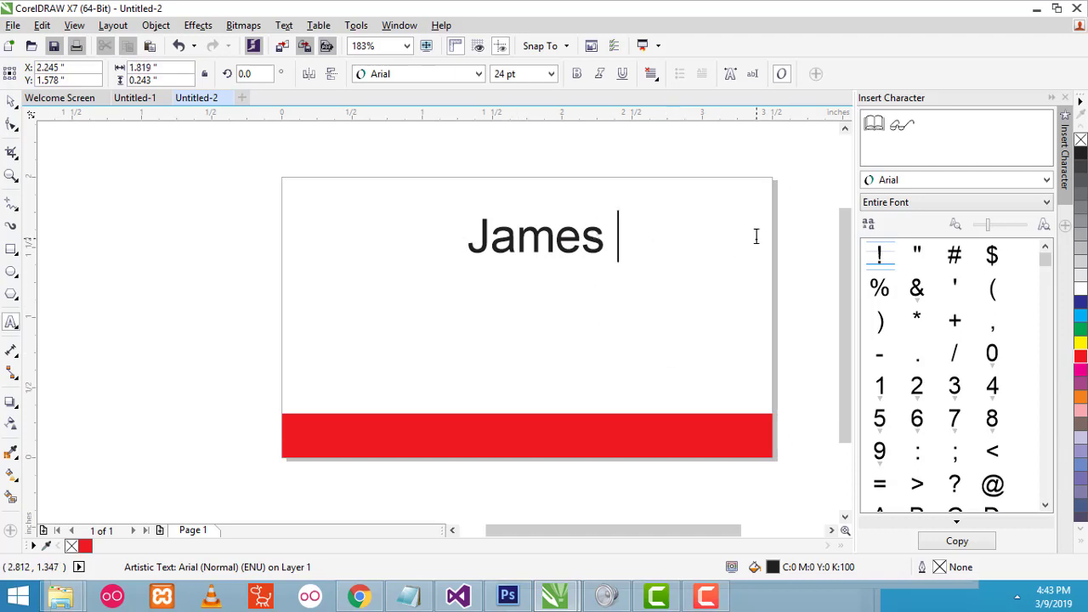
{"action": "key", "text": "BackSpace"}
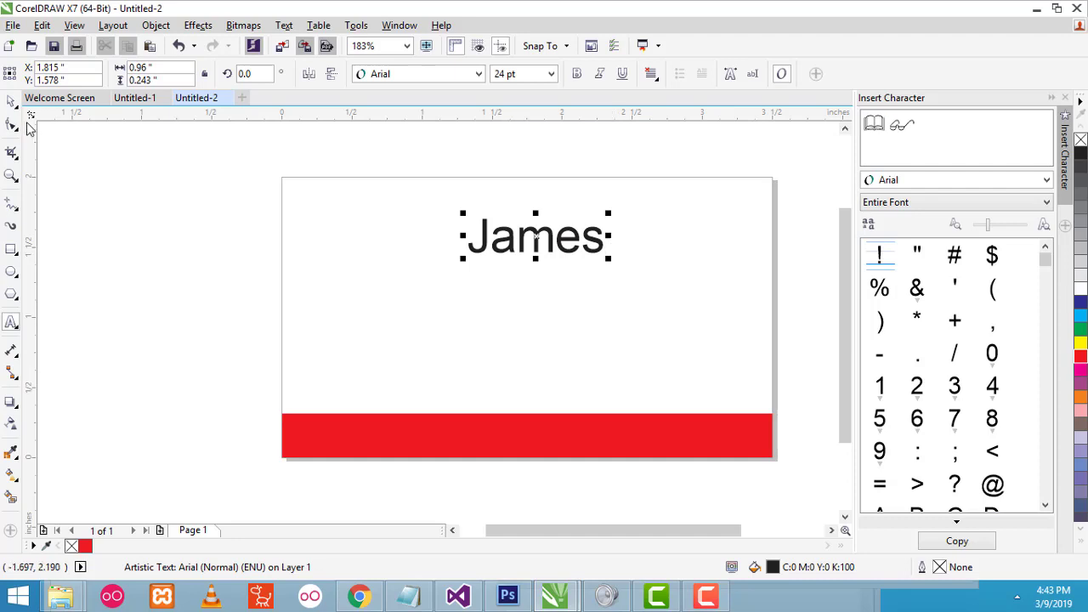
- Move the name top right and format it as Verdana 11 pt bold
{"action": "left_click", "coordinate": [12, 103]}
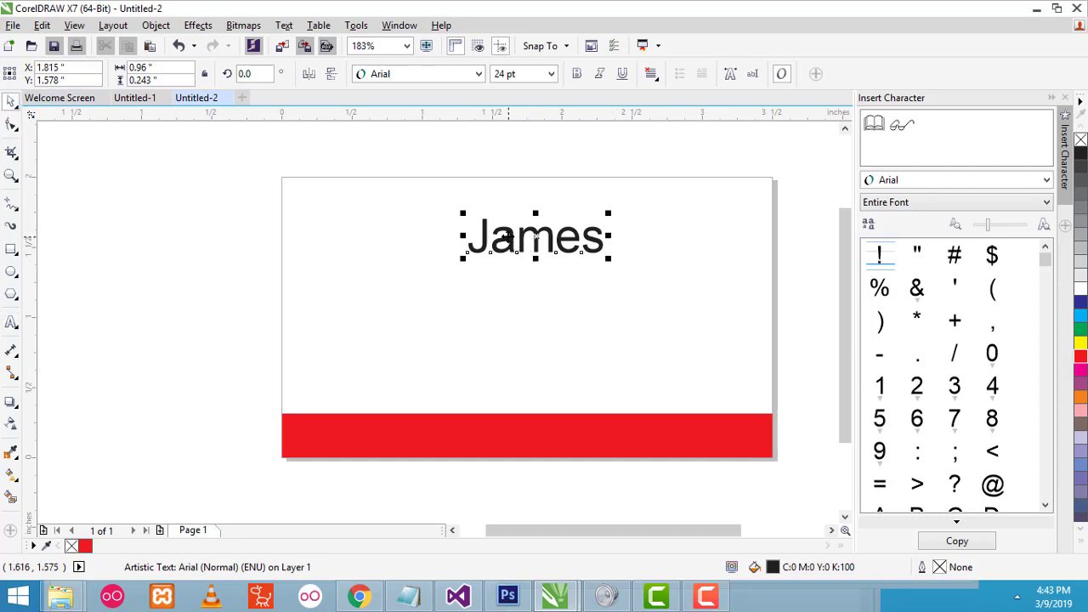
{"action": "left_click_drag", "start_coordinate": [506, 235], "coordinate": [576, 210]}
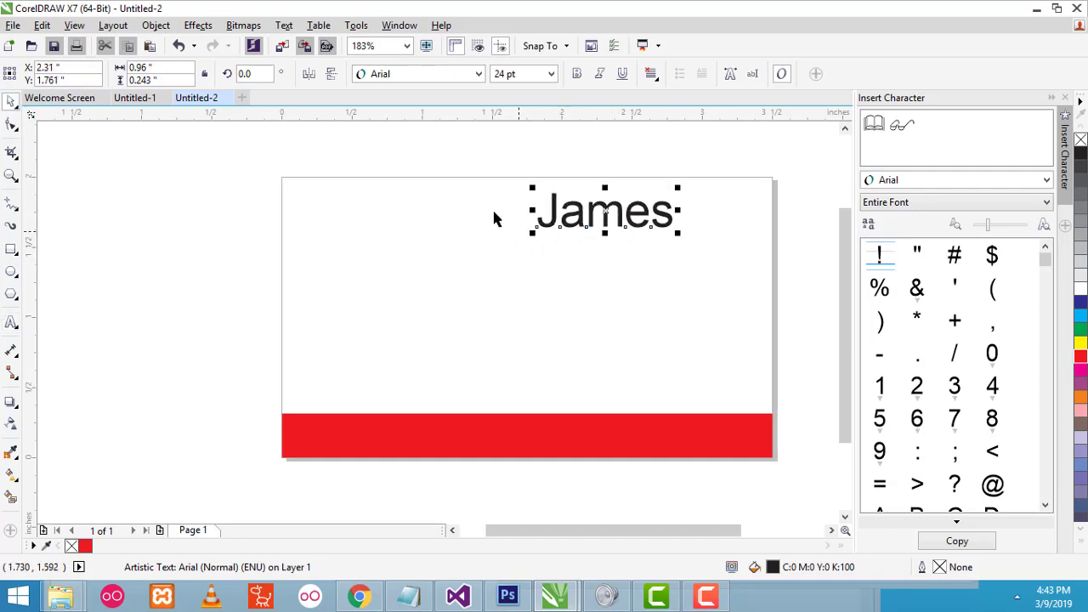
{"action": "left_click", "coordinate": [404, 75]}
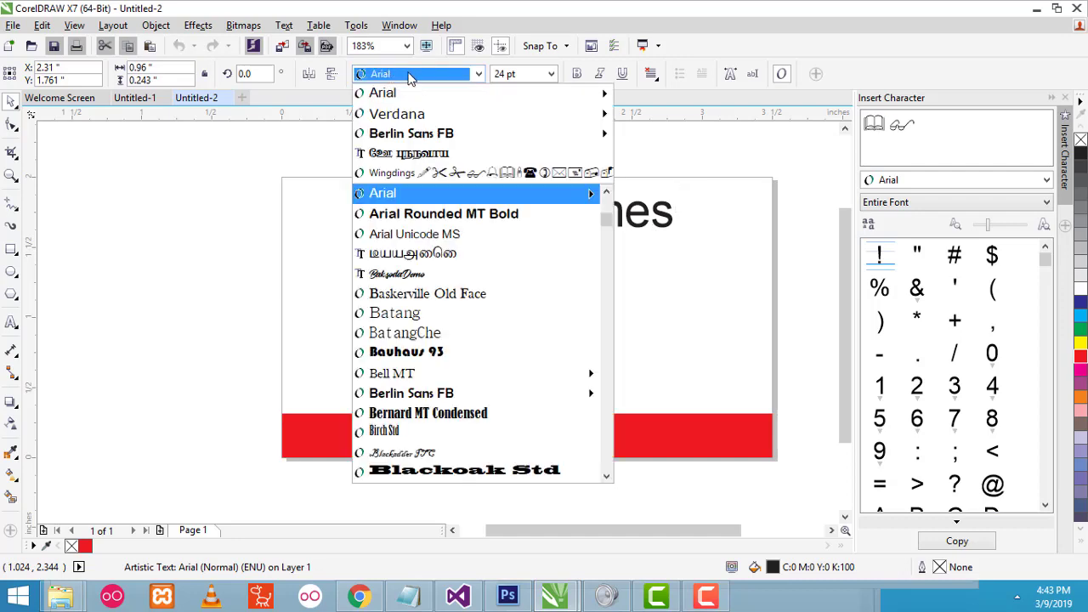
{"action": "mouse_move", "coordinate": [391, 117]}
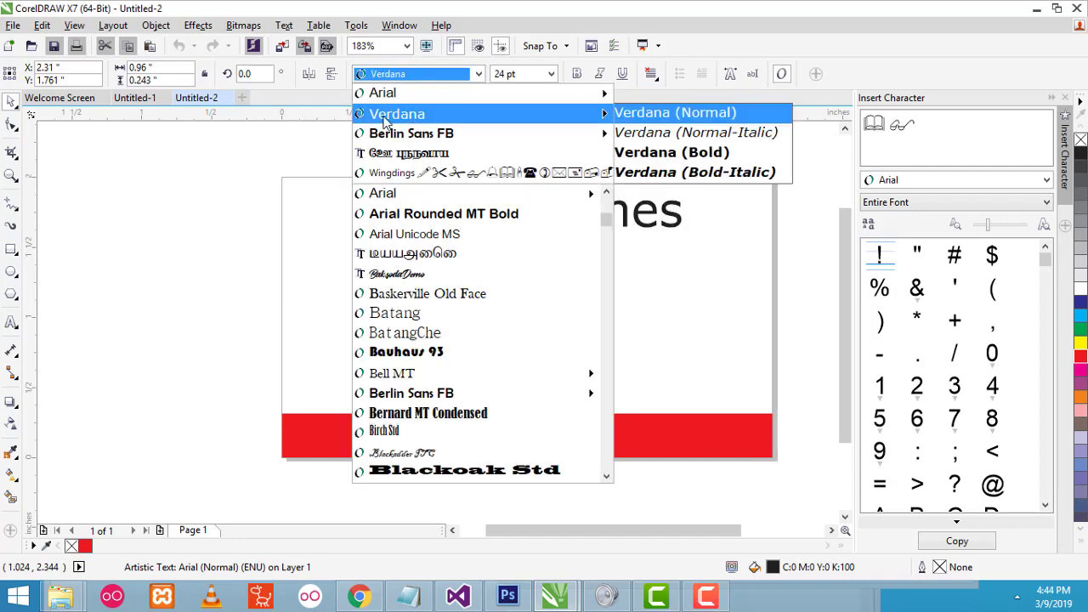
{"action": "left_click", "coordinate": [681, 114]}
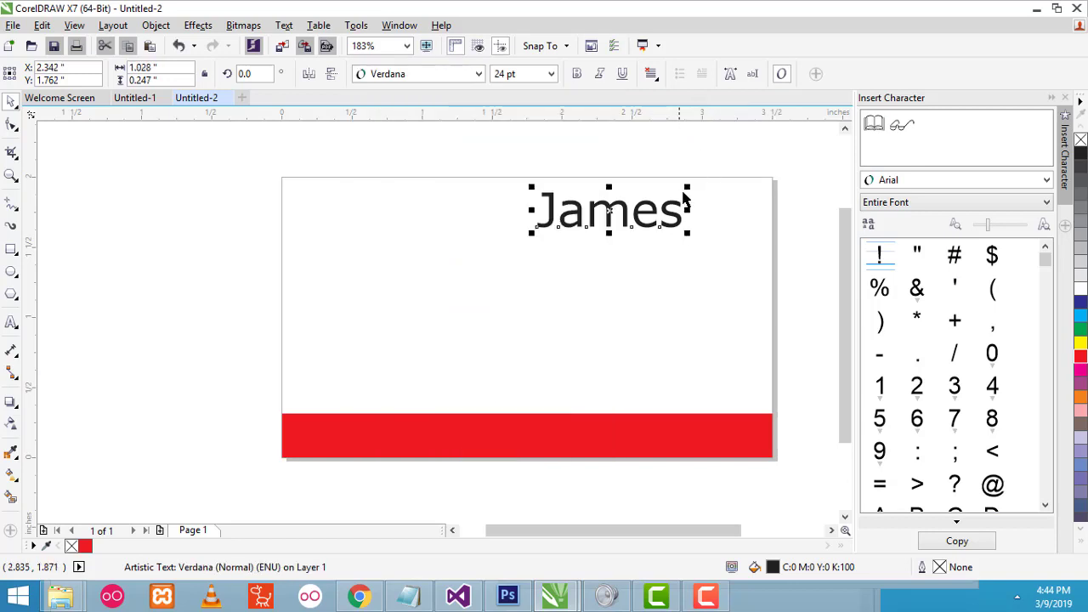
{"action": "left_click", "coordinate": [687, 189]}
{"action": "left_click", "coordinate": [552, 74]}
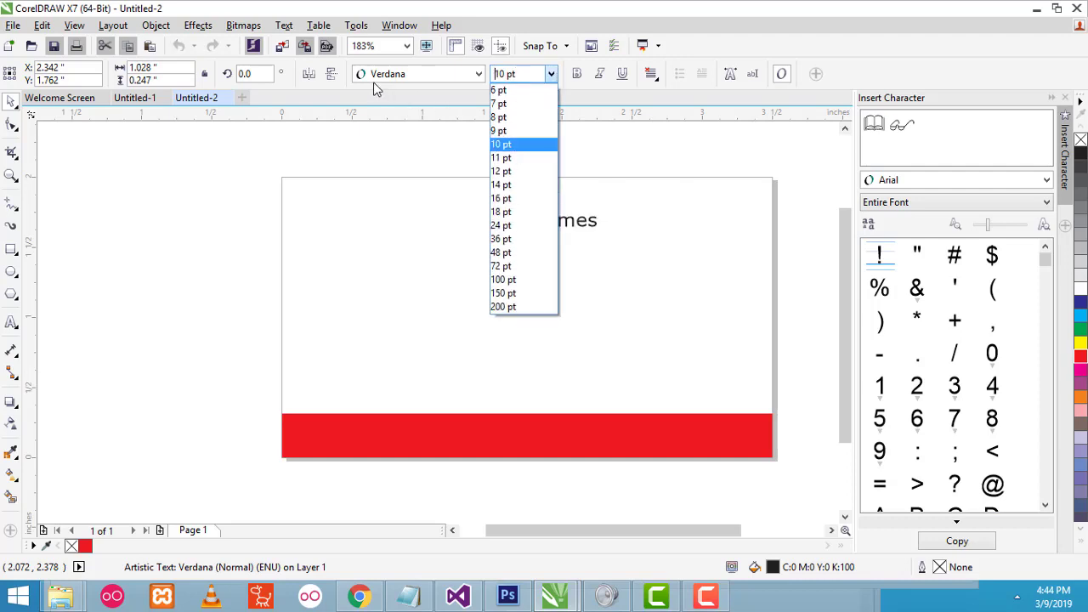
{"action": "left_click", "coordinate": [508, 172]}
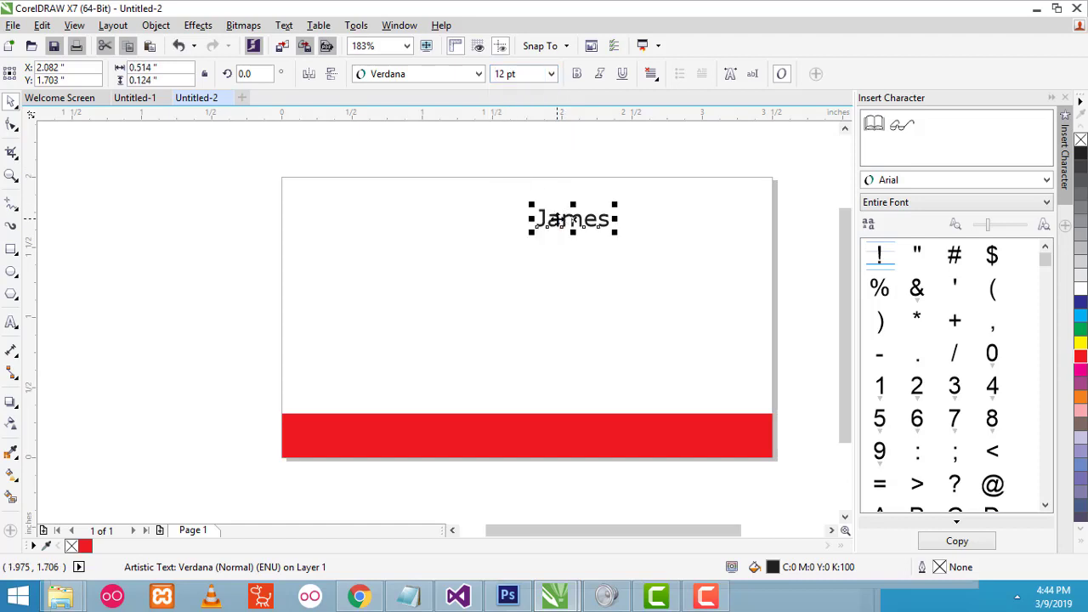
{"action": "left_click_drag", "start_coordinate": [557, 220], "coordinate": [615, 208]}
{"action": "left_click", "coordinate": [552, 74]}
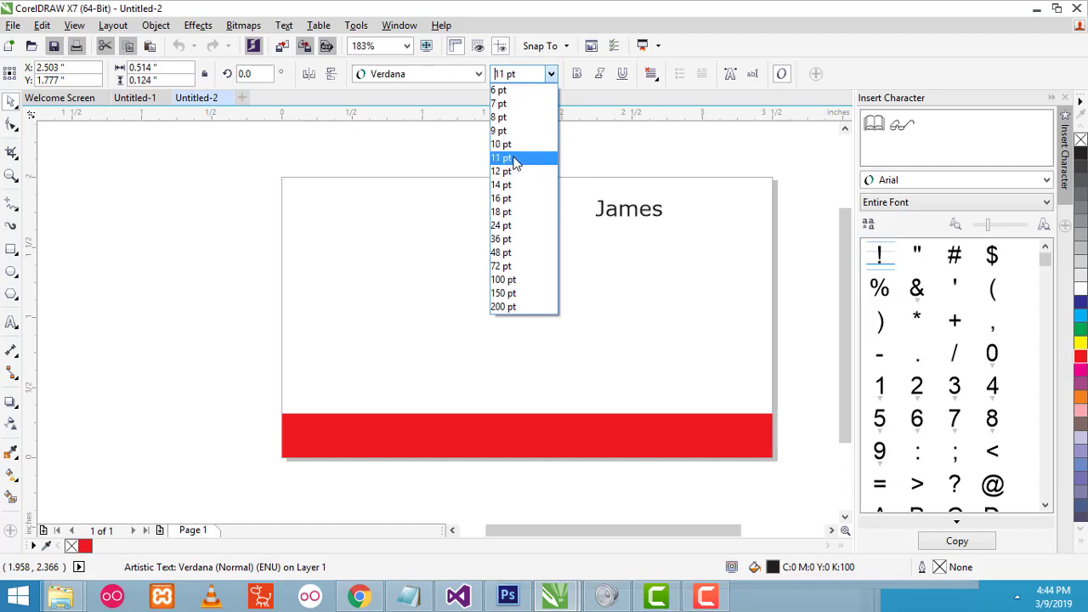
{"action": "left_click", "coordinate": [516, 161]}
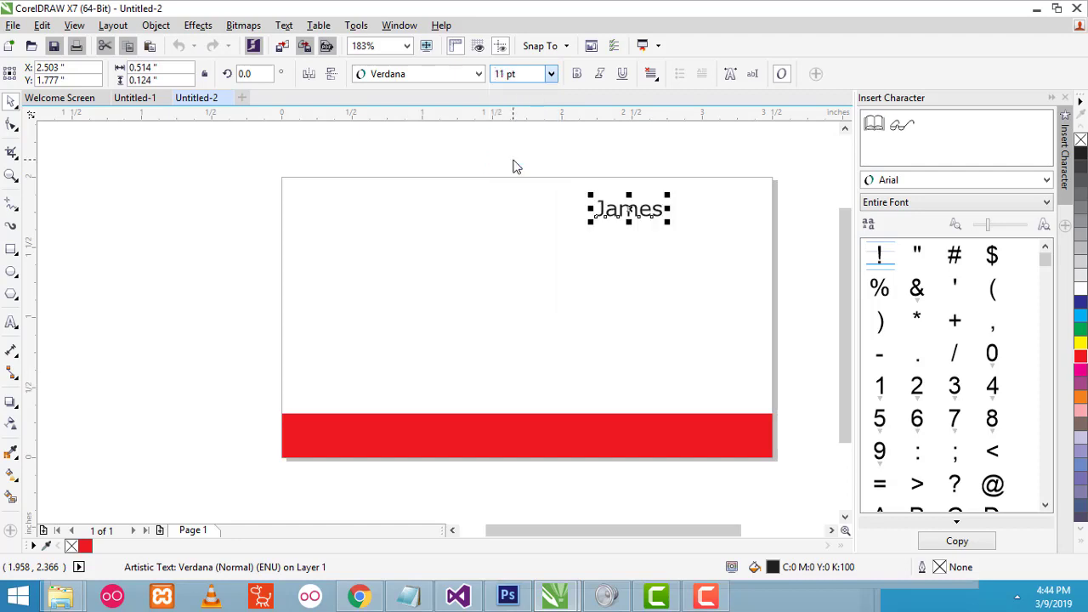
{"action": "left_click", "coordinate": [577, 77]}
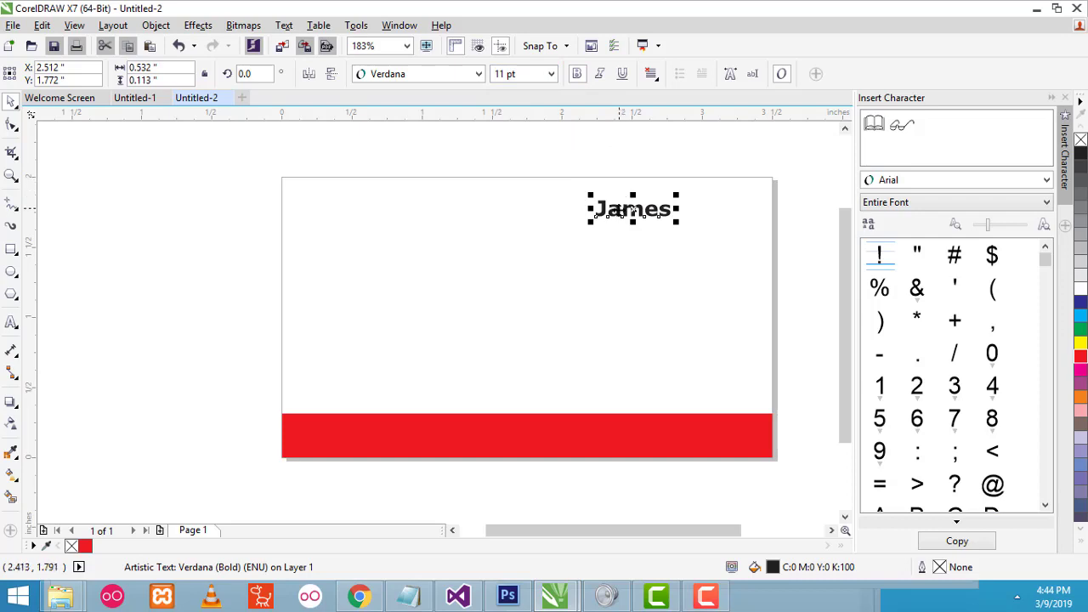
- Nudge the name slightly left and preview its placement on the card
{"action": "mouse_move", "coordinate": [618, 211]}
{"action": "left_mouse_down"}
{"action": "mouse_move", "coordinate": [592, 206]}
{"action": "mouse_move", "coordinate": [607, 212]}
{"action": "left_mouse_up"}
{"action": "left_click", "coordinate": [782, 198]}
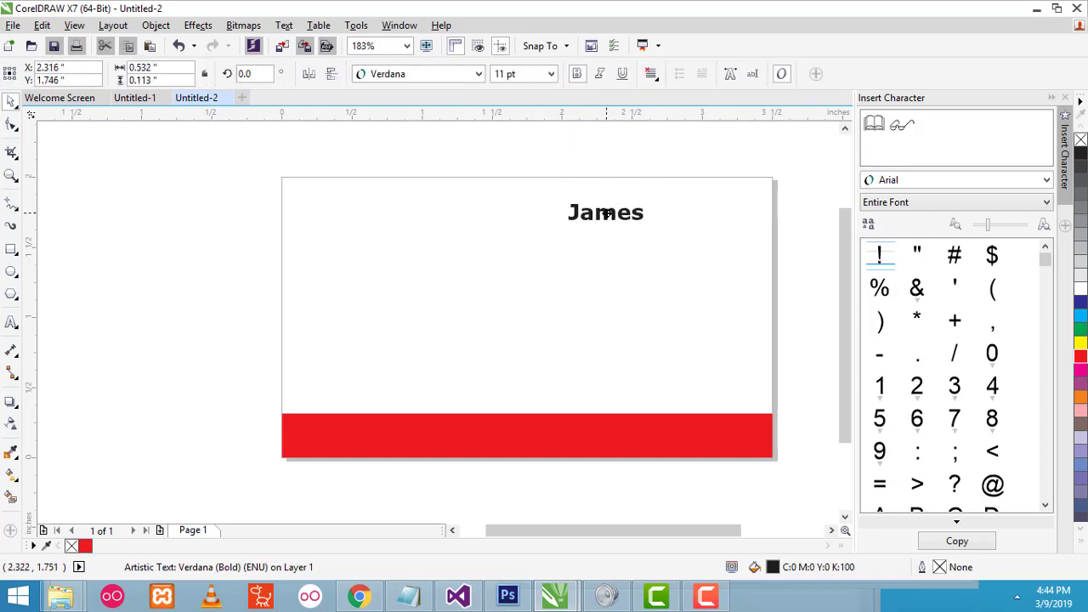
{"action": "left_click", "coordinate": [627, 147]}
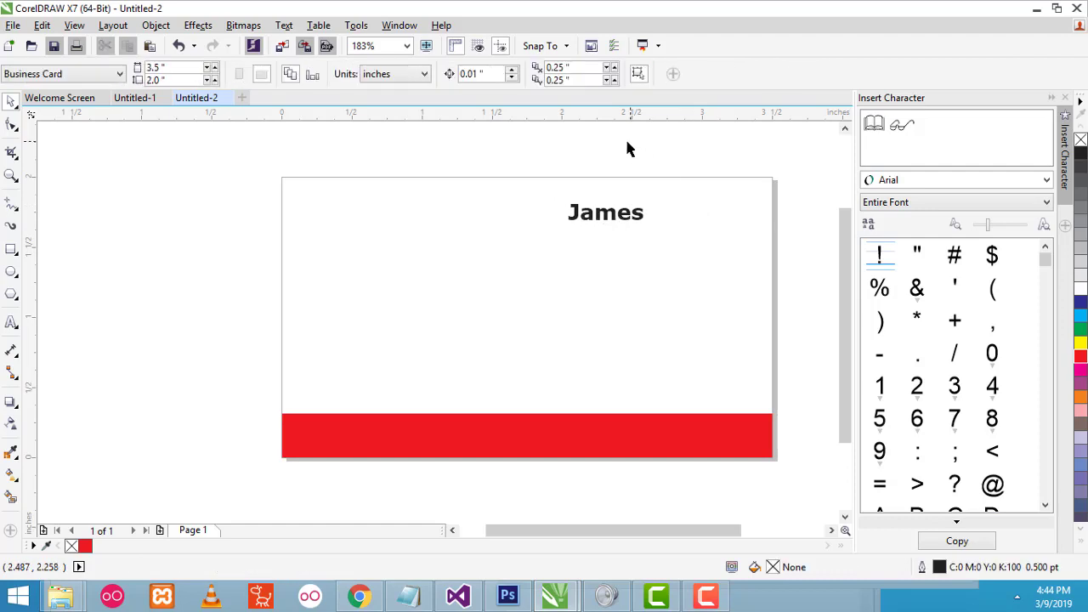
{"action": "left_click", "coordinate": [594, 218]}
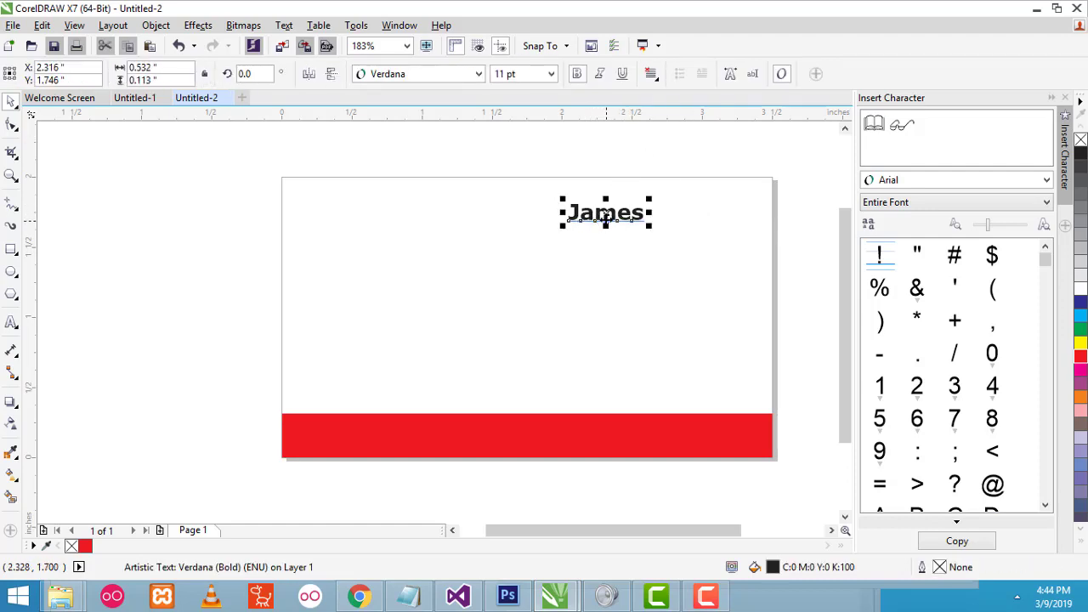
{"action": "left_click", "coordinate": [589, 244]}
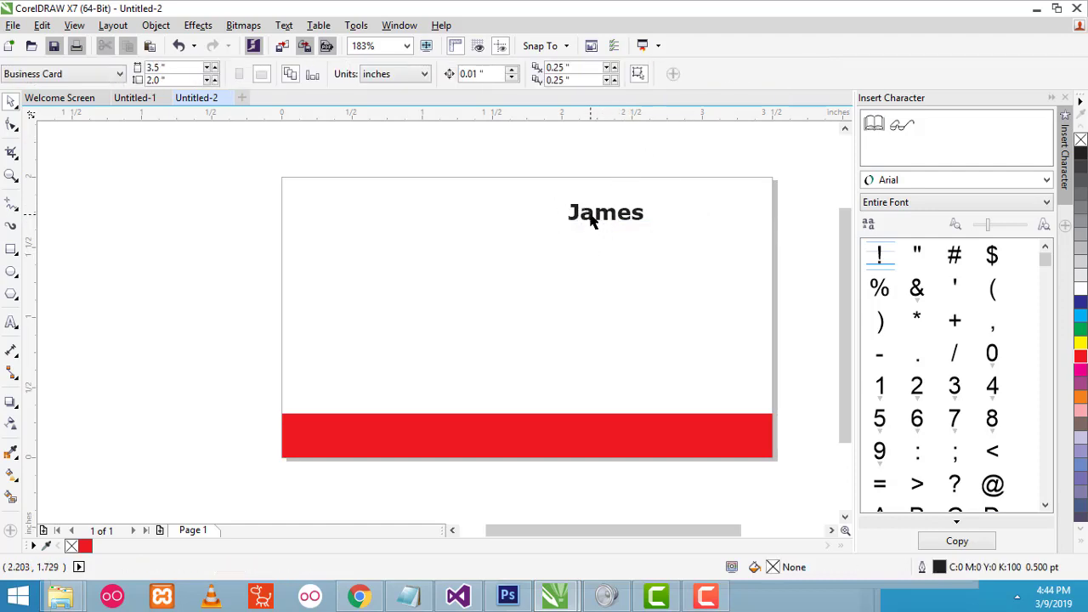
{"action": "left_click", "coordinate": [587, 214]}
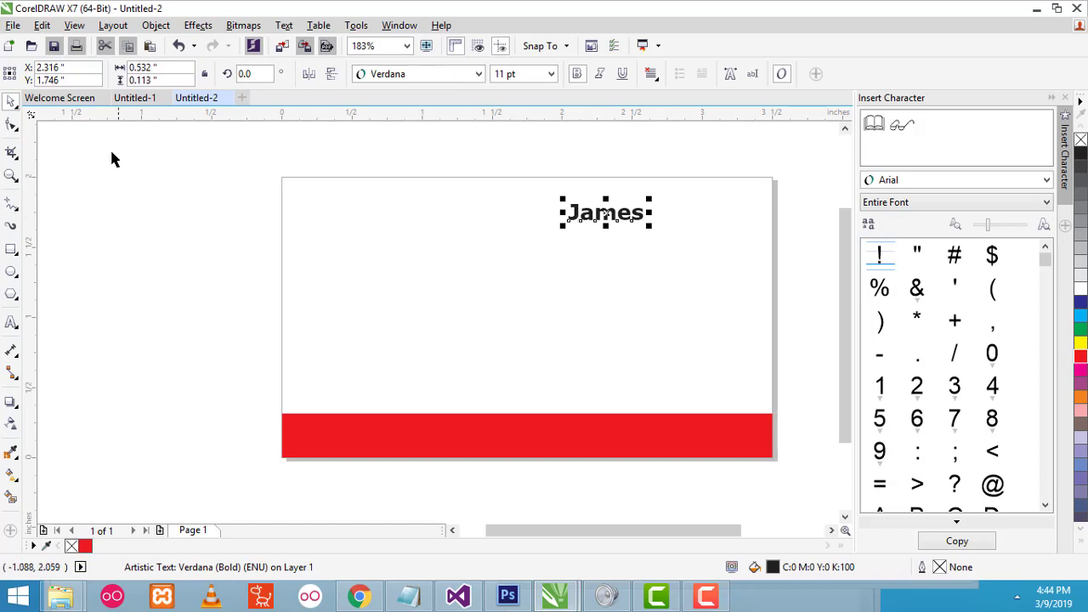
{"action": "left_click", "coordinate": [39, 26]}
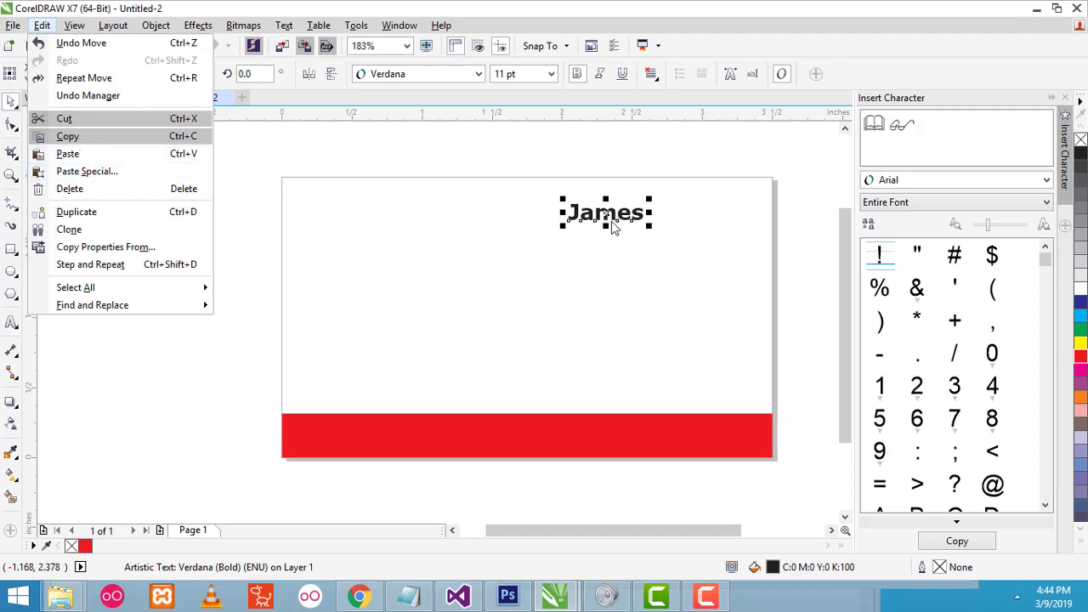
- Duplicate the name to the right and change the copy's text to 'Bond'
{"action": "left_click", "coordinate": [585, 219]}
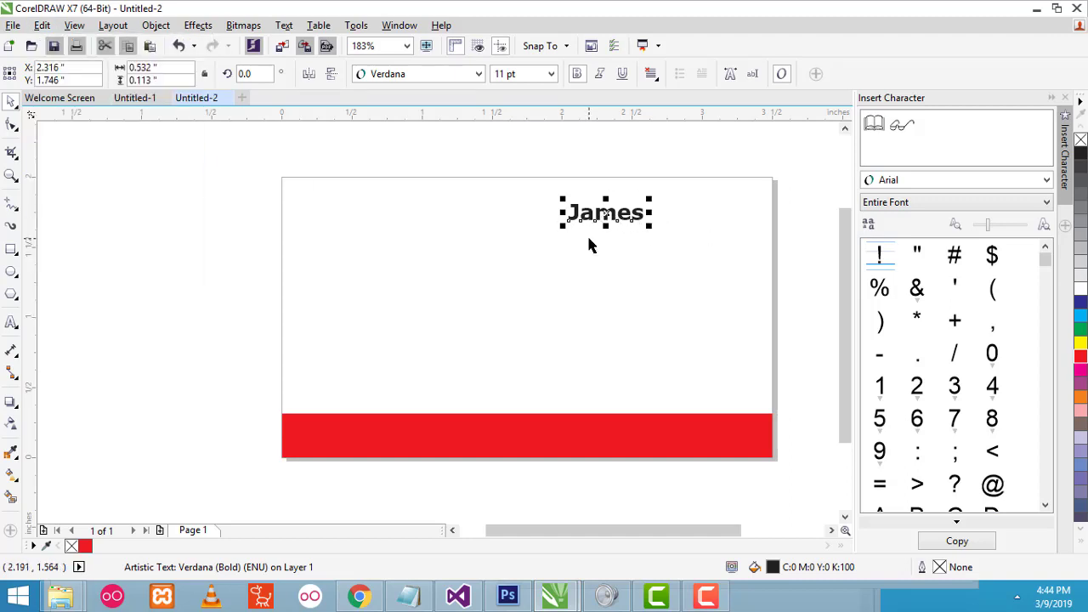
{"action": "left_click", "coordinate": [588, 239]}
{"action": "left_click", "coordinate": [593, 212]}
{"action": "left_click_drag", "start_coordinate": [572, 214], "coordinate": [746, 209]}
{"action": "right_click", "coordinate": [692, 213]}
{"action": "double_click", "coordinate": [693, 215]}
{"action": "type", "text": "B"}
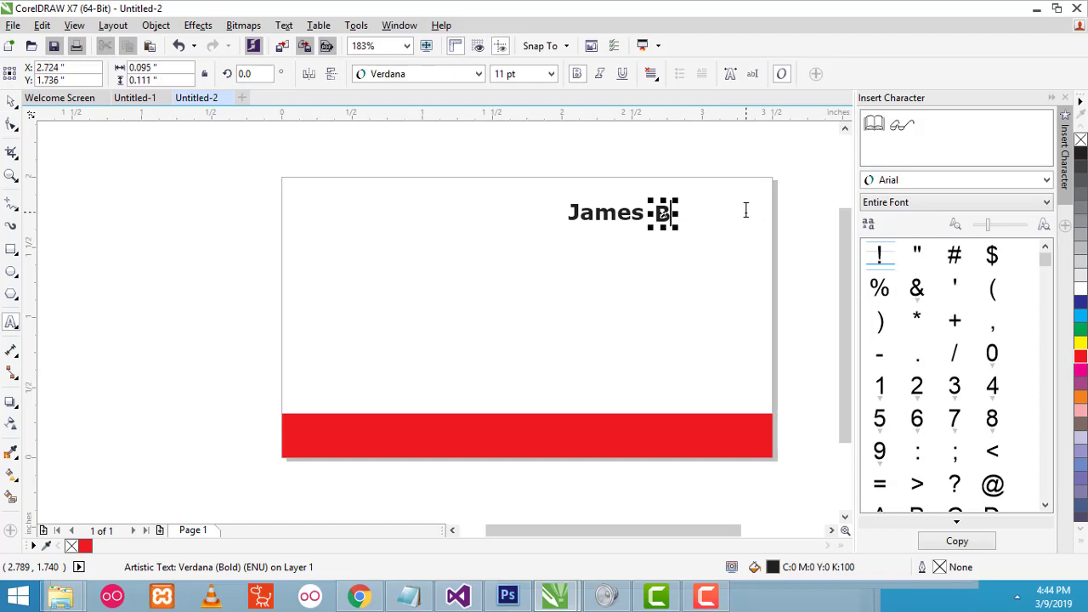
{"action": "type", "text": "ond"}
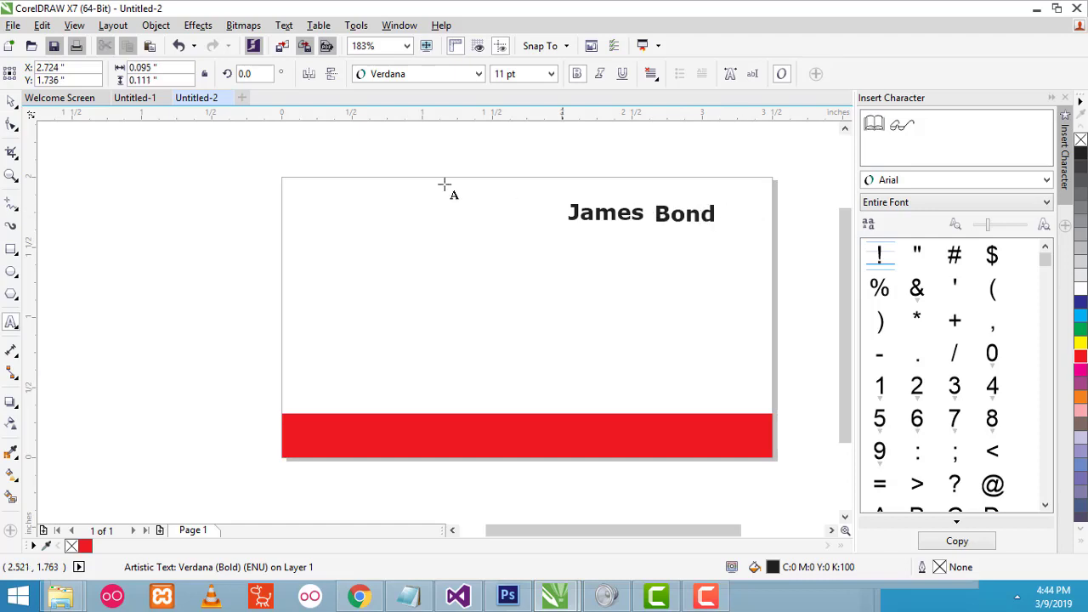
{"action": "key", "text": "ctrl+space"}
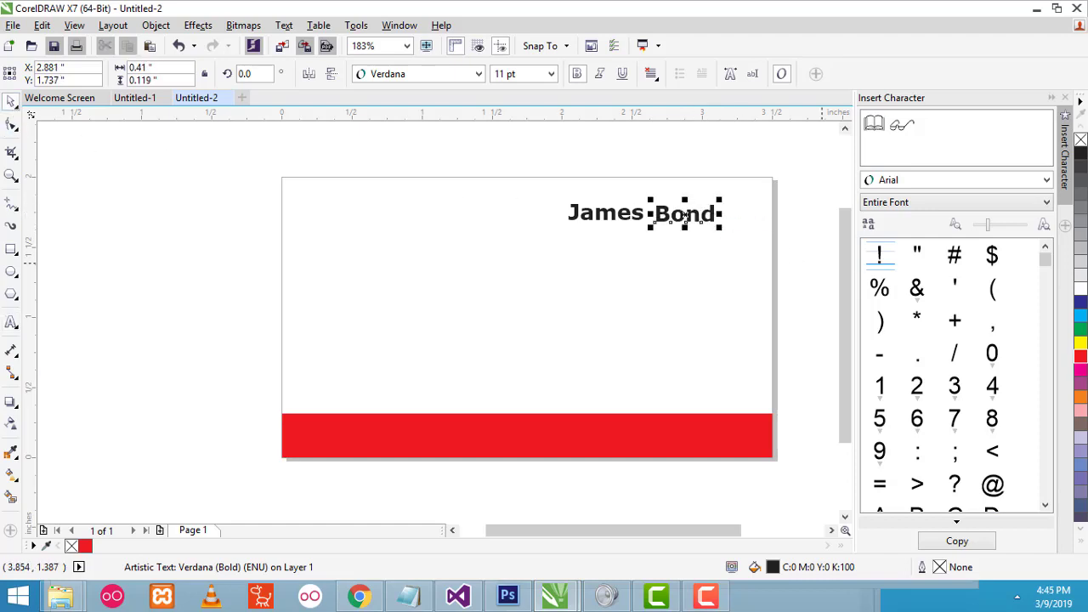
- Colour 'Bond' red and align James and Bond against the card's right edge
{"action": "left_click", "coordinate": [1079, 358]}
{"action": "left_click_drag", "start_coordinate": [666, 217], "coordinate": [662, 215]}
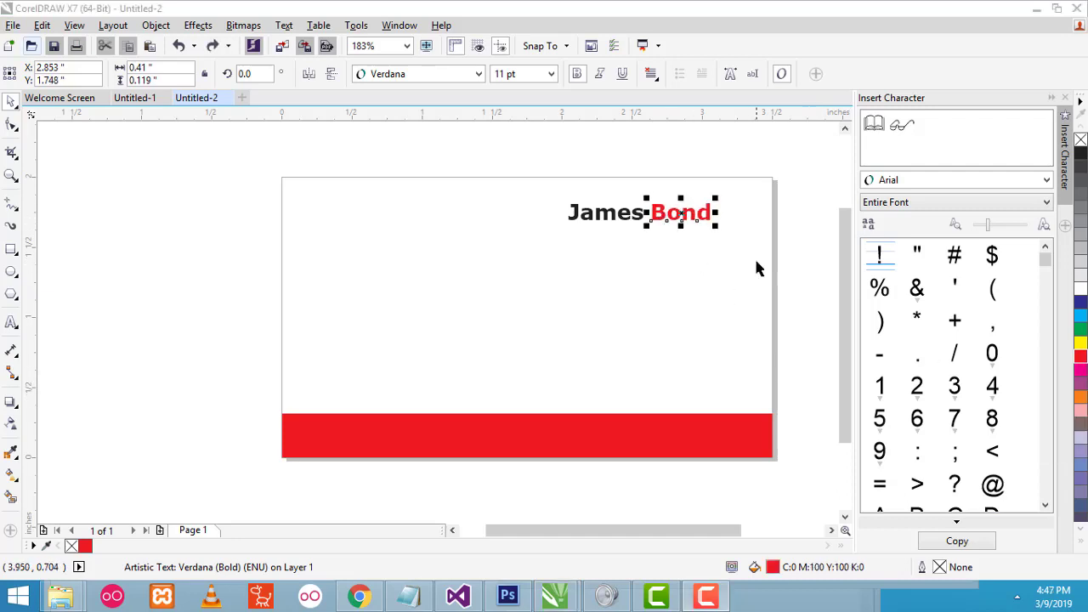
{"action": "left_click_drag", "start_coordinate": [667, 214], "coordinate": [711, 214]}
{"action": "left_click_drag", "start_coordinate": [604, 214], "coordinate": [654, 214]}
{"action": "left_click", "coordinate": [655, 240]}
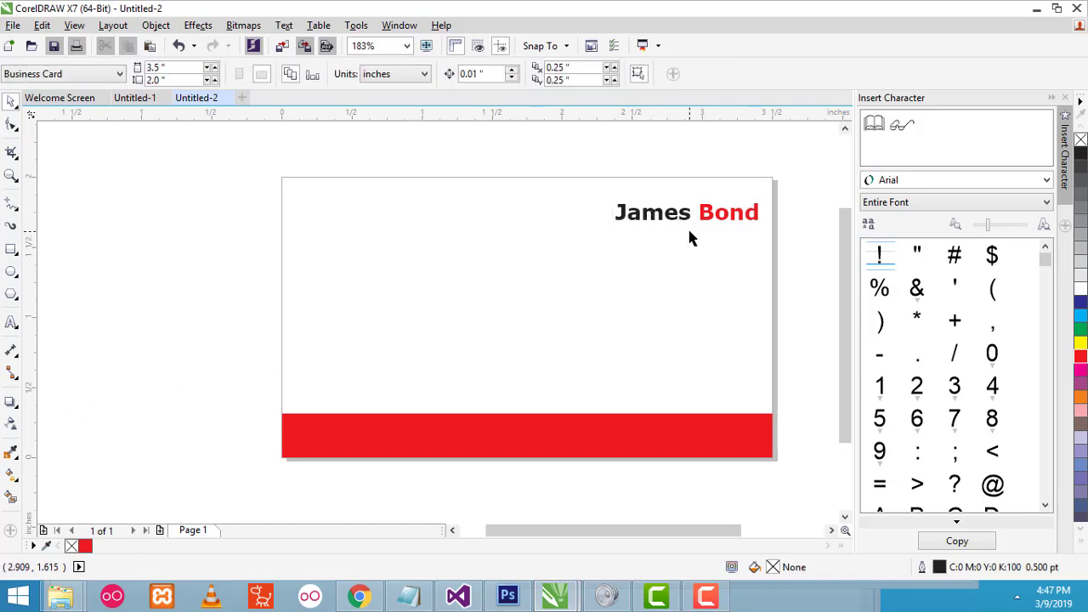
- Type 'Founder & CEO' in Verdana bold and place it under James Bond
{"action": "left_click", "coordinate": [11, 325]}
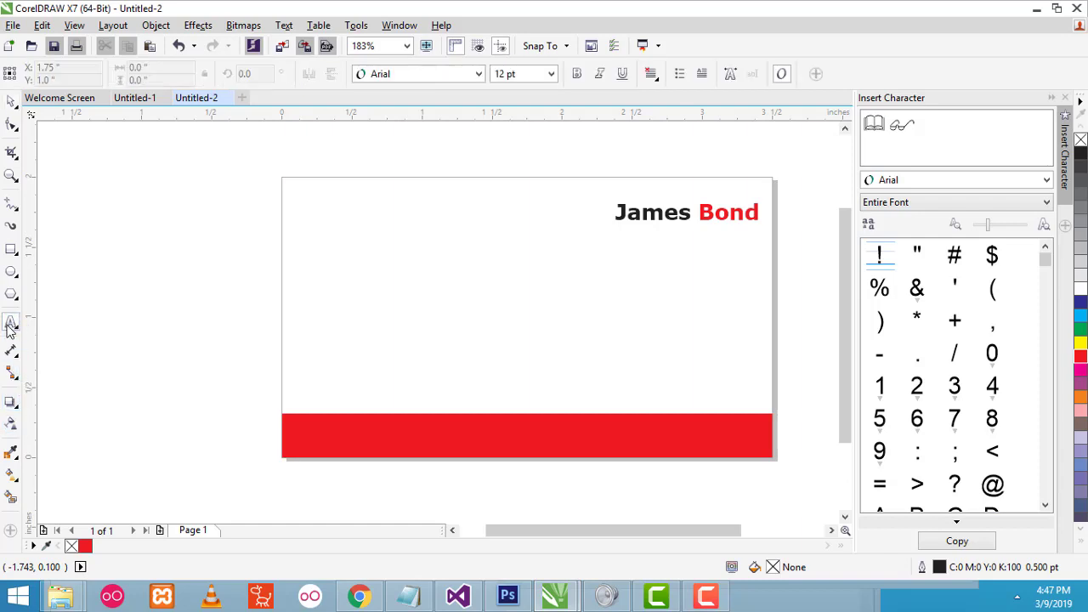
{"action": "left_click", "coordinate": [341, 339]}
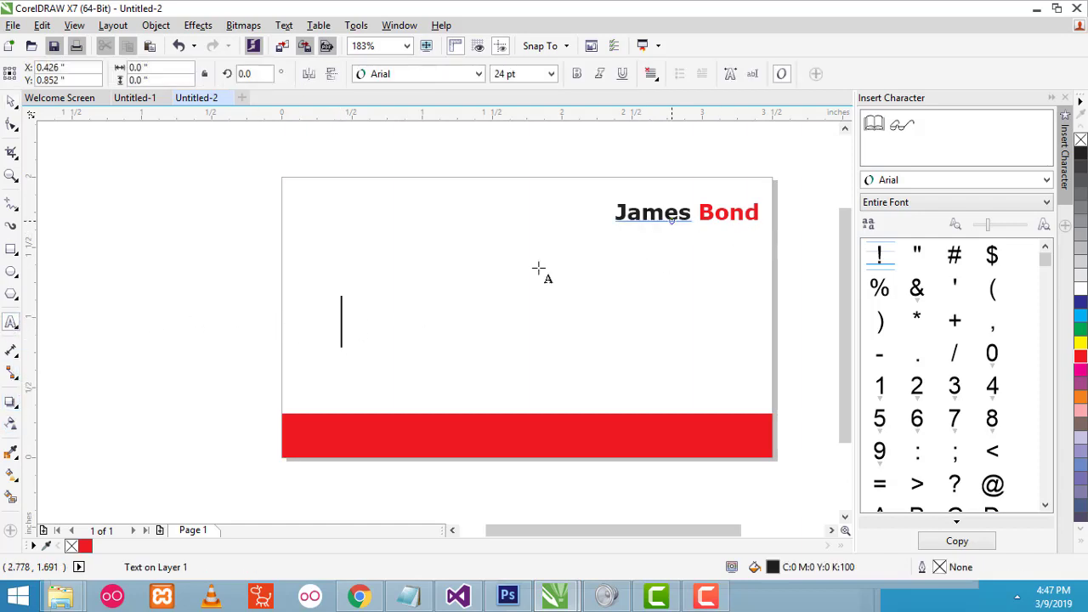
{"action": "type", "text": "F"}
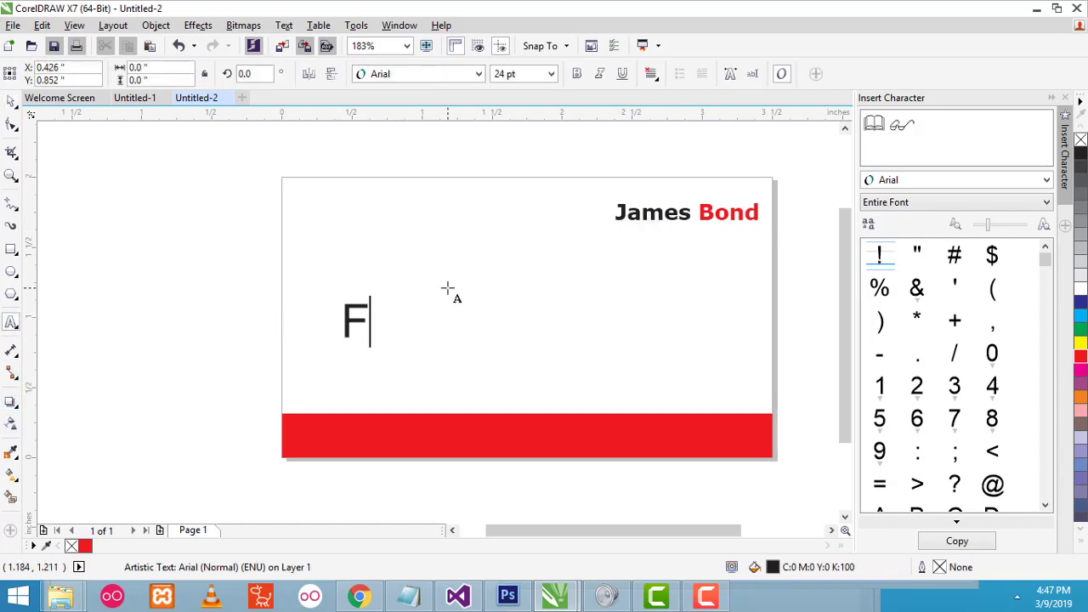
{"action": "type", "text": "ounder "}
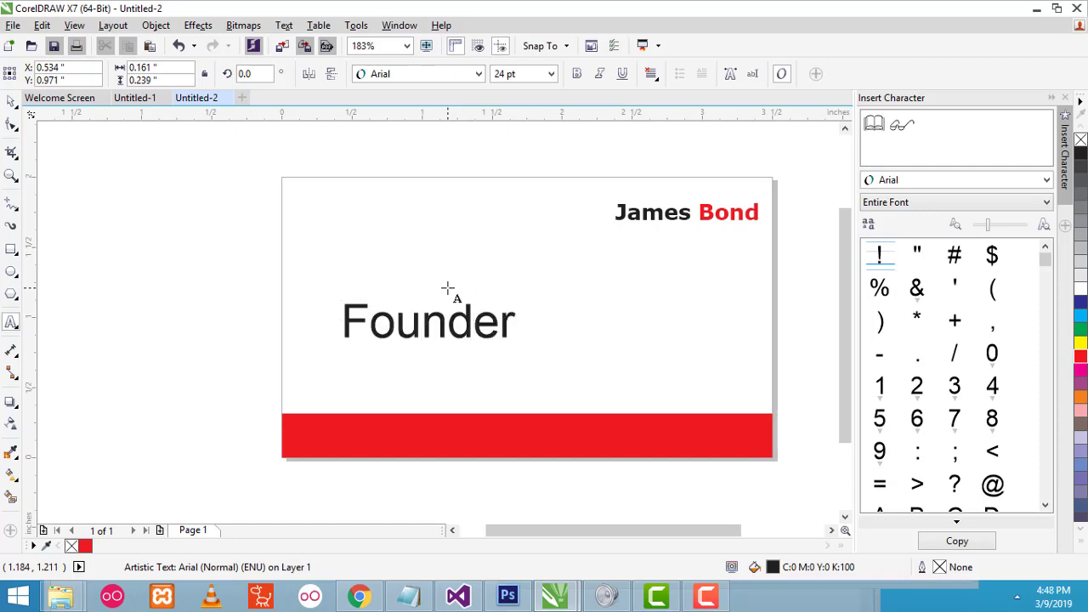
{"action": "type", "text": "& C"}
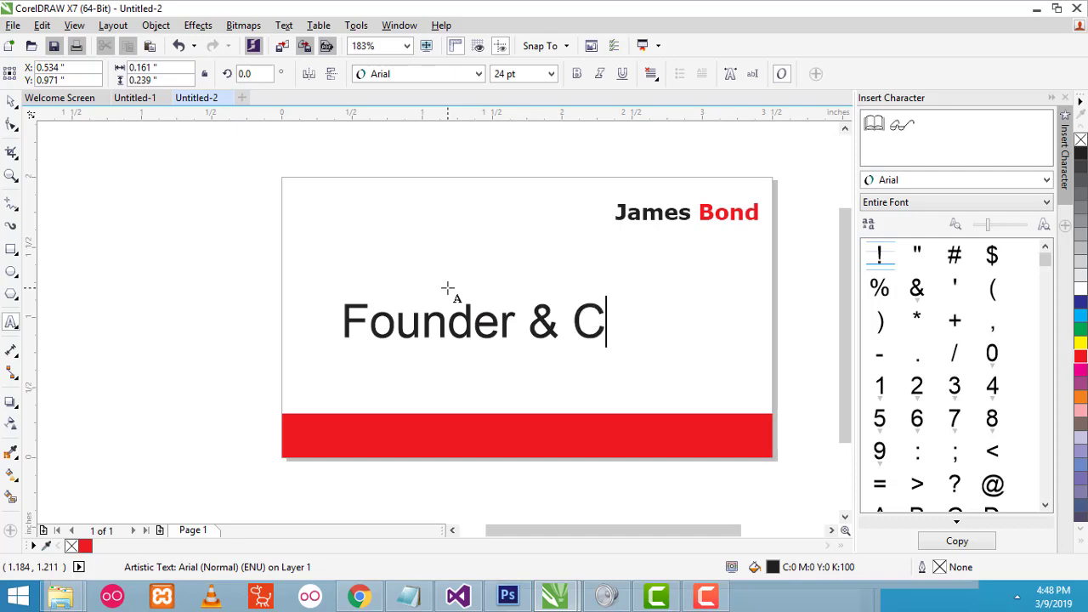
{"action": "type", "text": "E"}
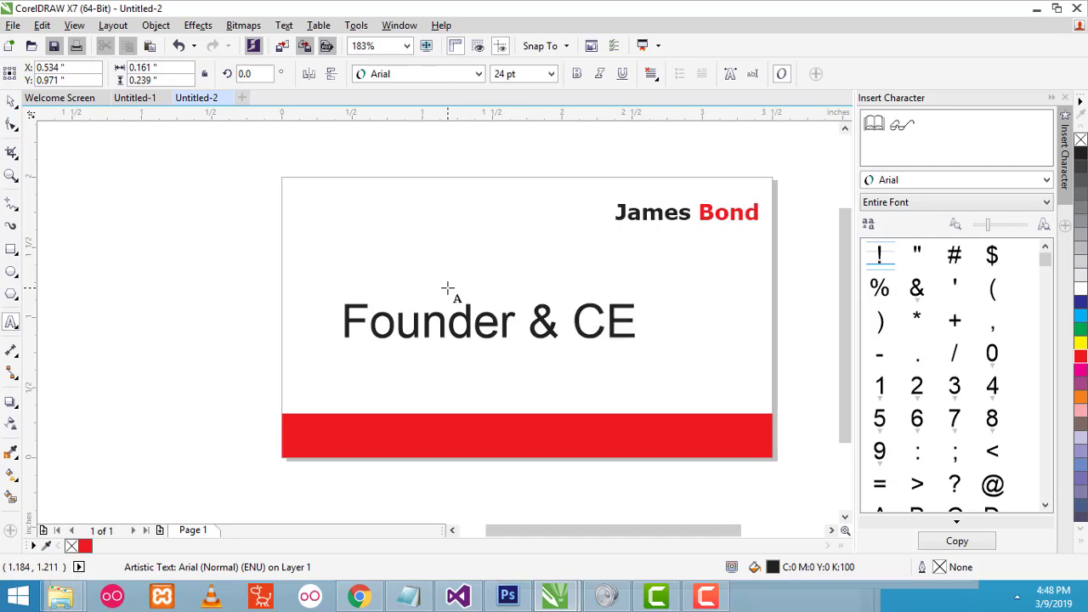
{"action": "type", "text": "O"}
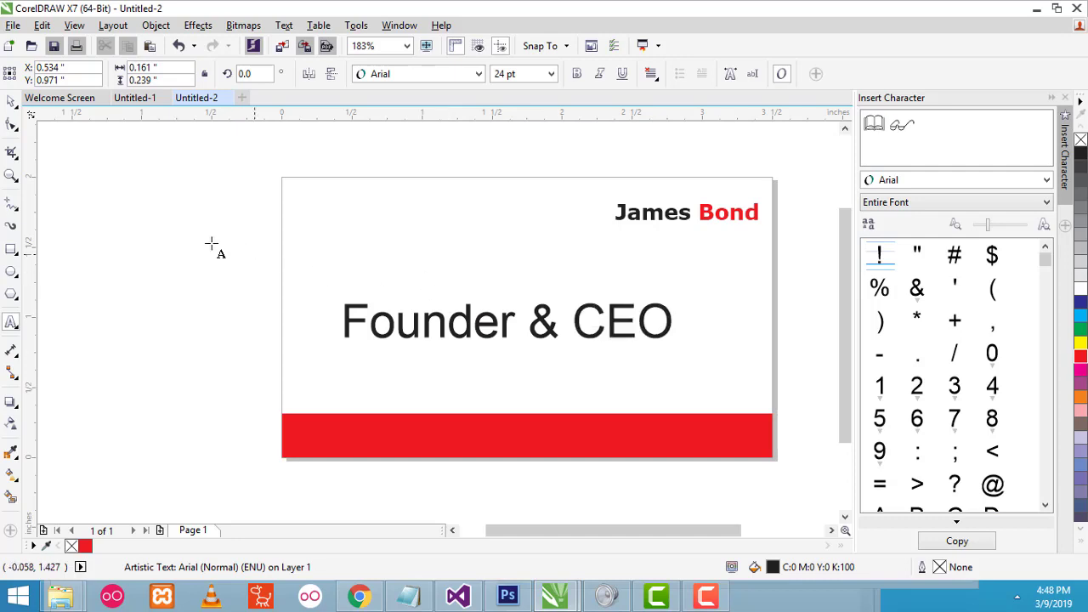
{"action": "key", "text": "Escape"}
{"action": "left_click", "coordinate": [10, 101]}
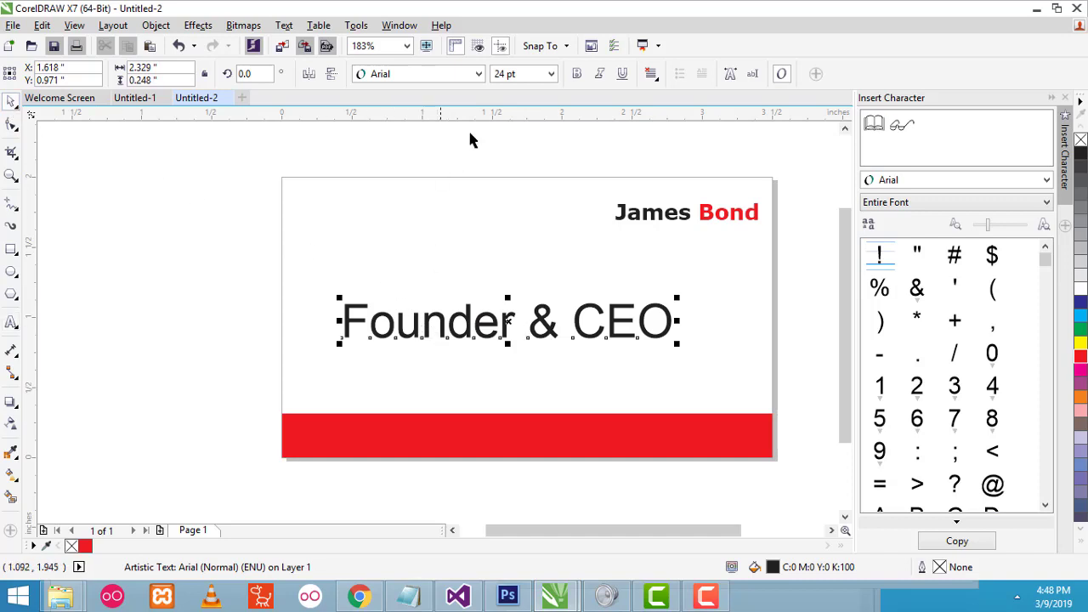
{"action": "left_click", "coordinate": [453, 77]}
{"action": "mouse_move", "coordinate": [444, 116]}
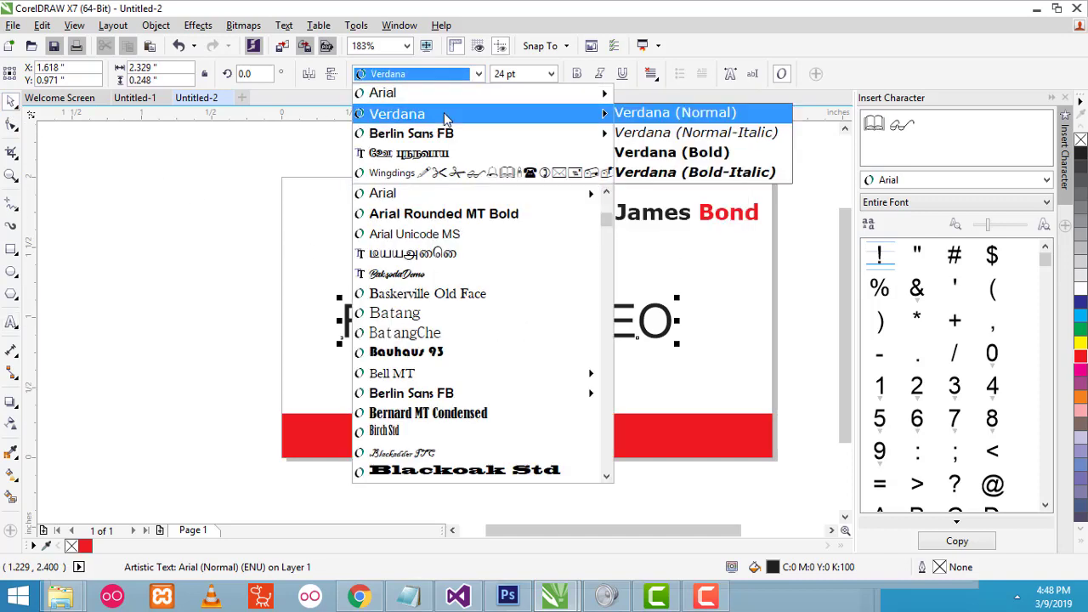
{"action": "left_click", "coordinate": [630, 114]}
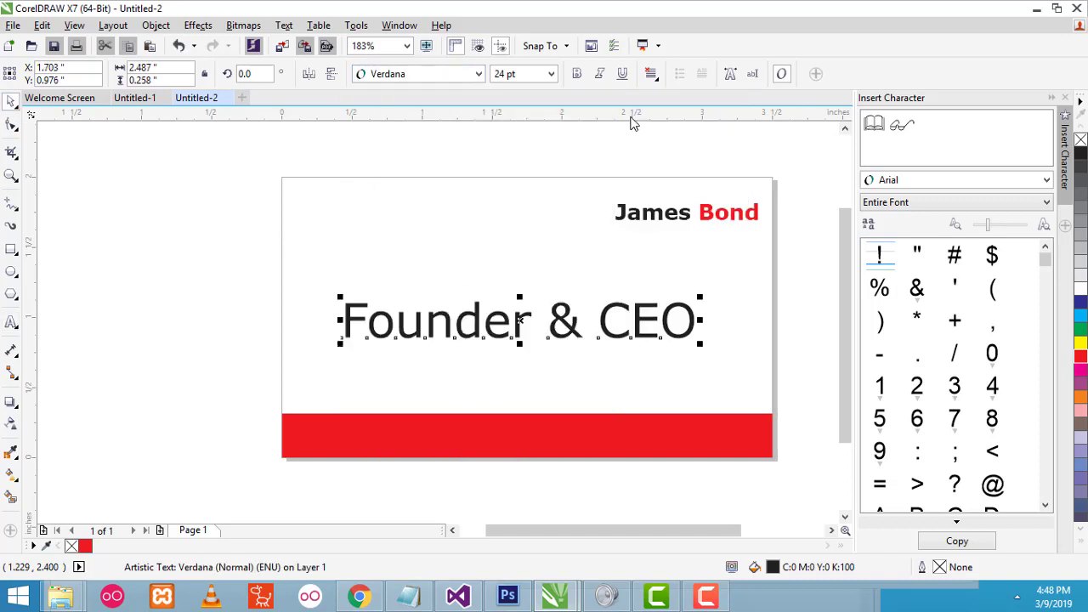
{"action": "left_click", "coordinate": [551, 74]}
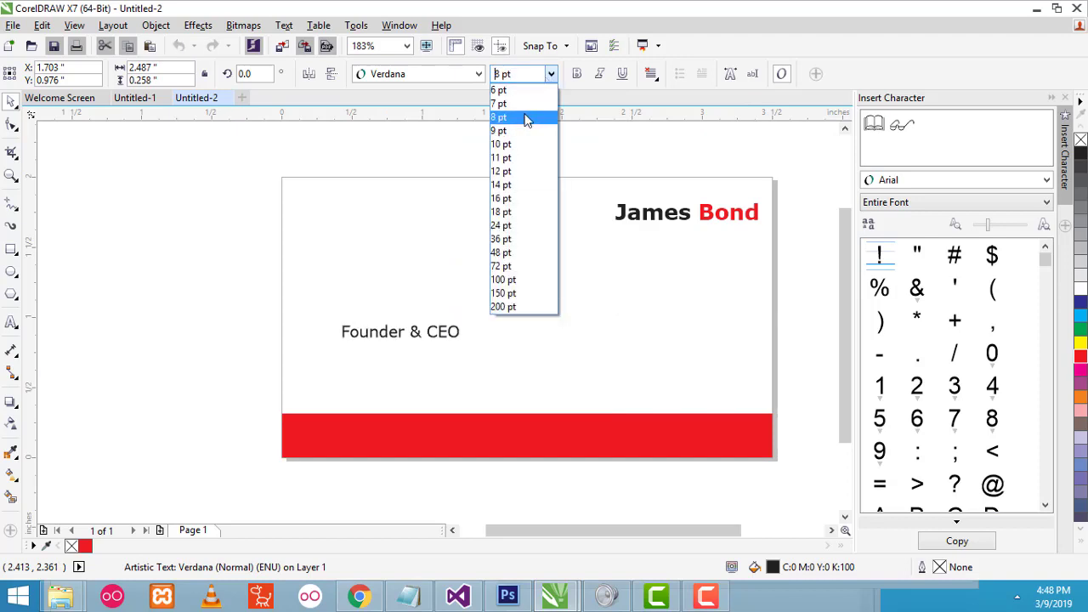
{"action": "left_click", "coordinate": [526, 118]}
{"action": "left_click", "coordinate": [577, 74]}
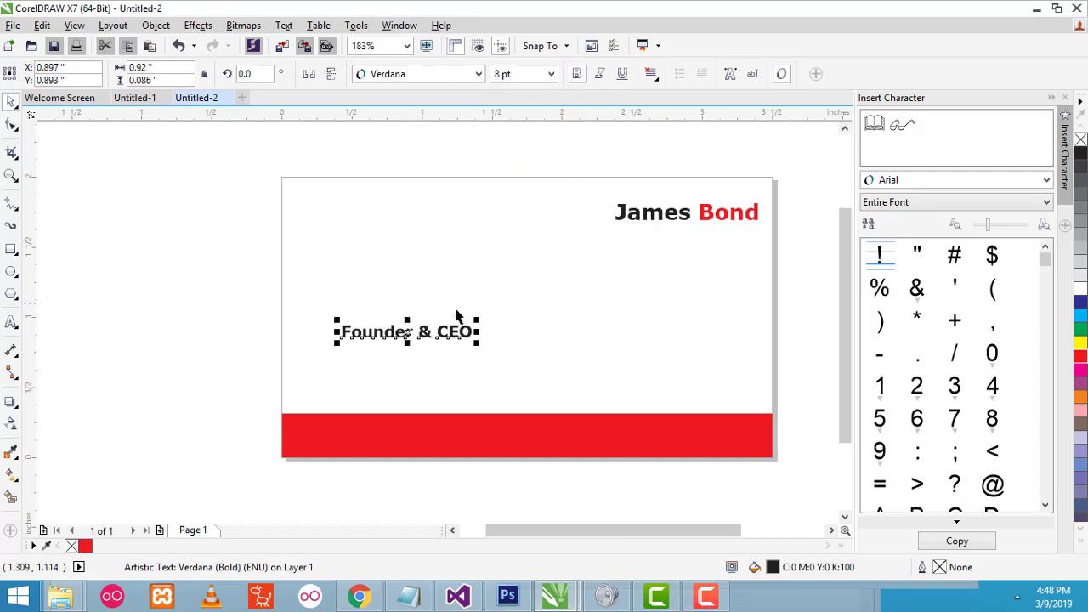
{"action": "left_click_drag", "start_coordinate": [406, 334], "coordinate": [682, 234]}
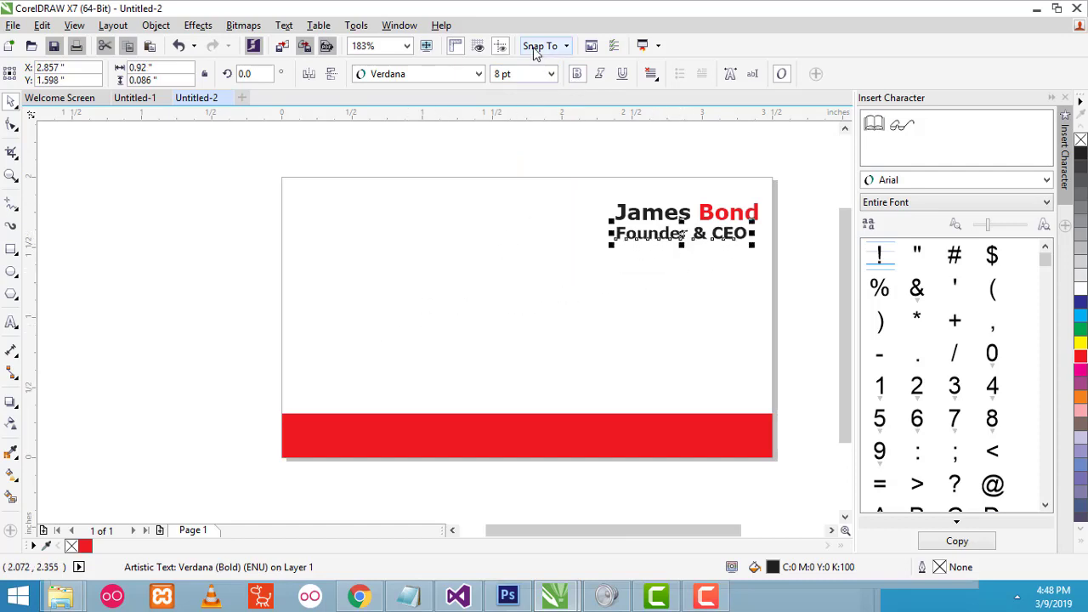
- Resize the title to 6 pt bold and fine-tune its position beneath the name
{"action": "left_click", "coordinate": [577, 74]}
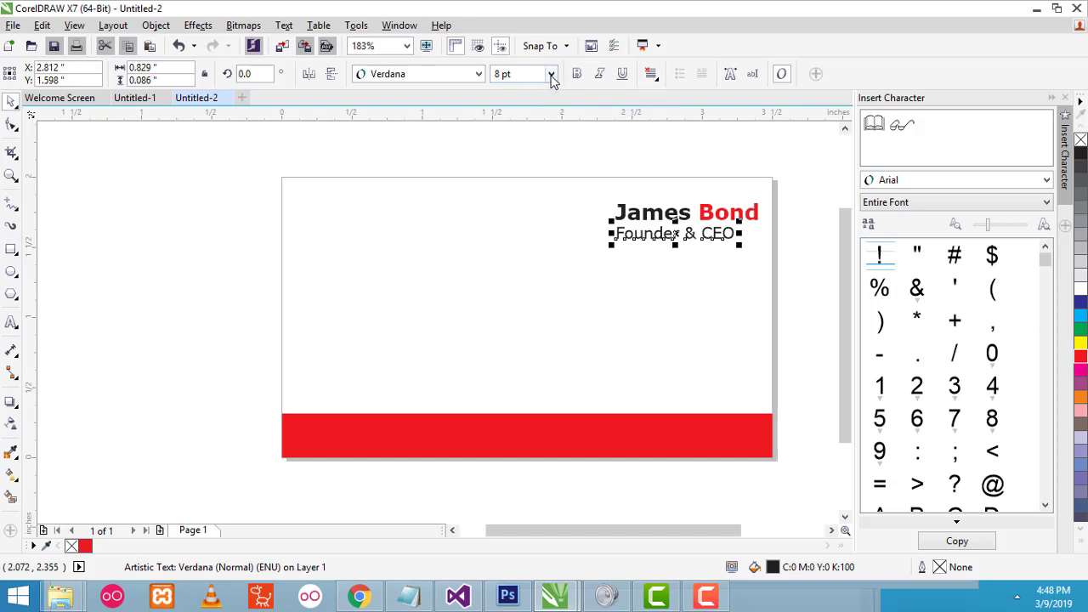
{"action": "left_click", "coordinate": [550, 75]}
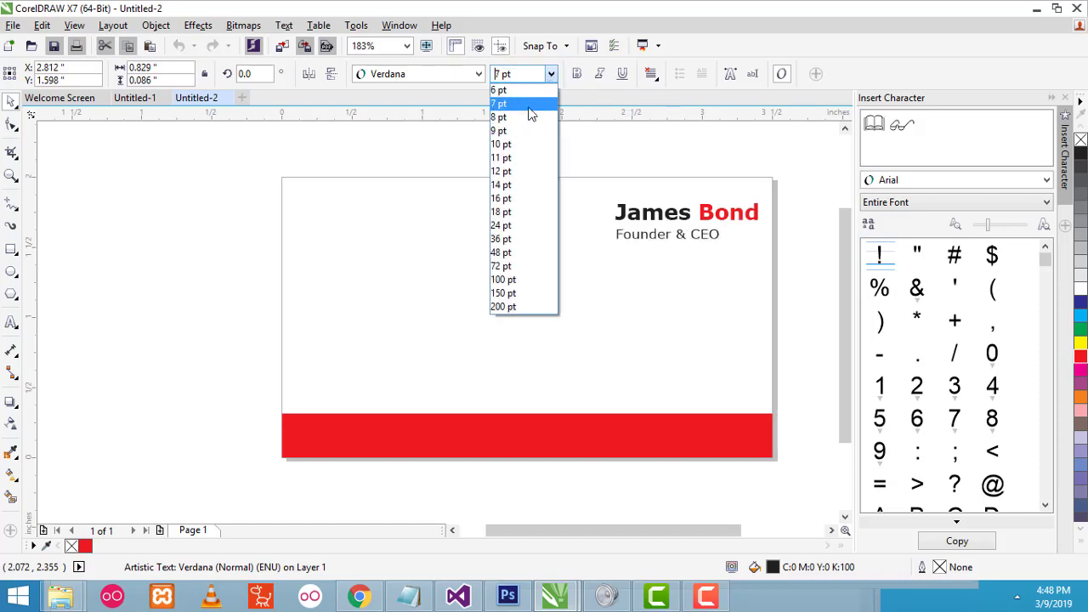
{"action": "left_click", "coordinate": [527, 95]}
{"action": "left_click", "coordinate": [637, 246]}
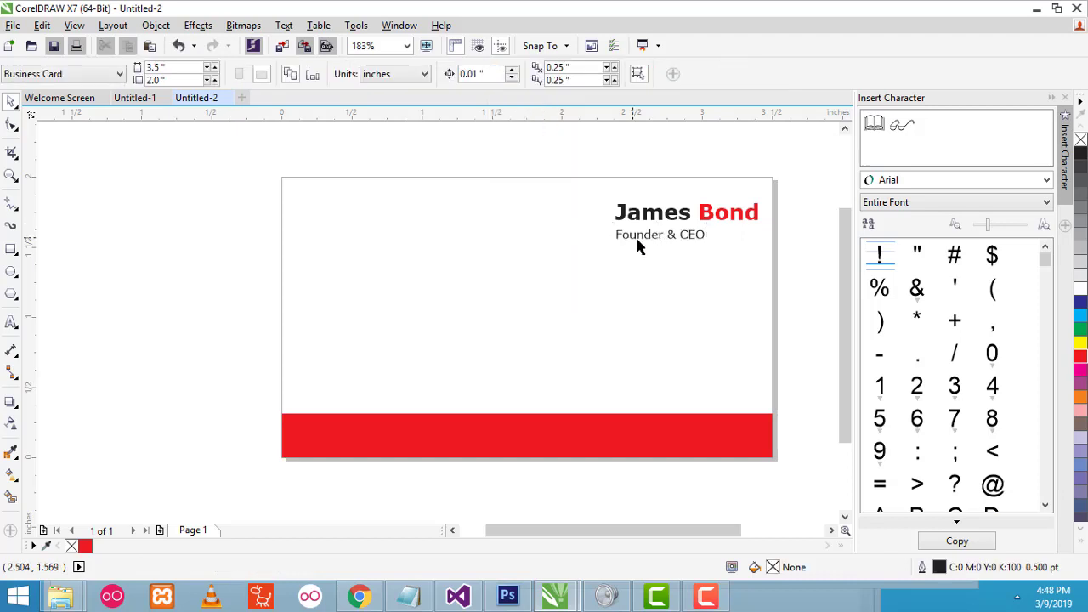
{"action": "left_click", "coordinate": [632, 238]}
{"action": "left_click_drag", "start_coordinate": [630, 237], "coordinate": [632, 232]}
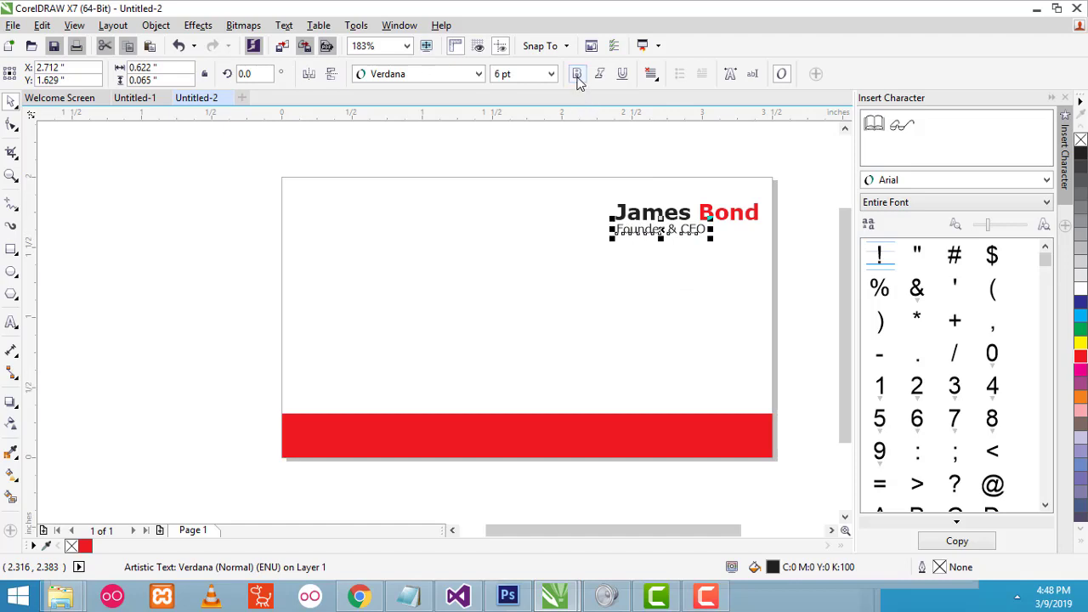
{"action": "left_click", "coordinate": [577, 77]}
{"action": "left_click", "coordinate": [709, 282]}
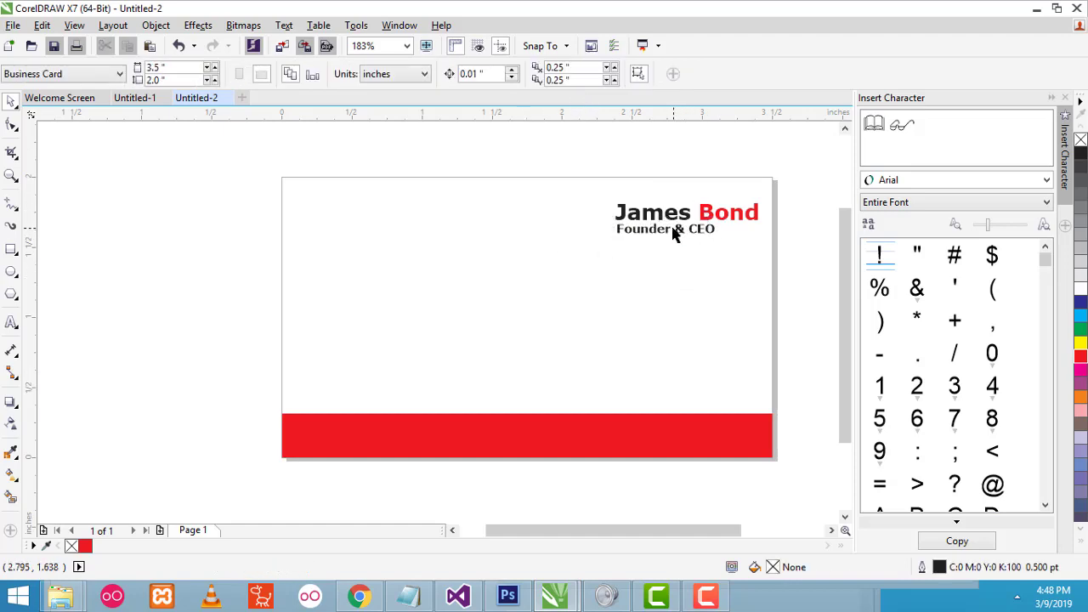
{"action": "left_click", "coordinate": [649, 237]}
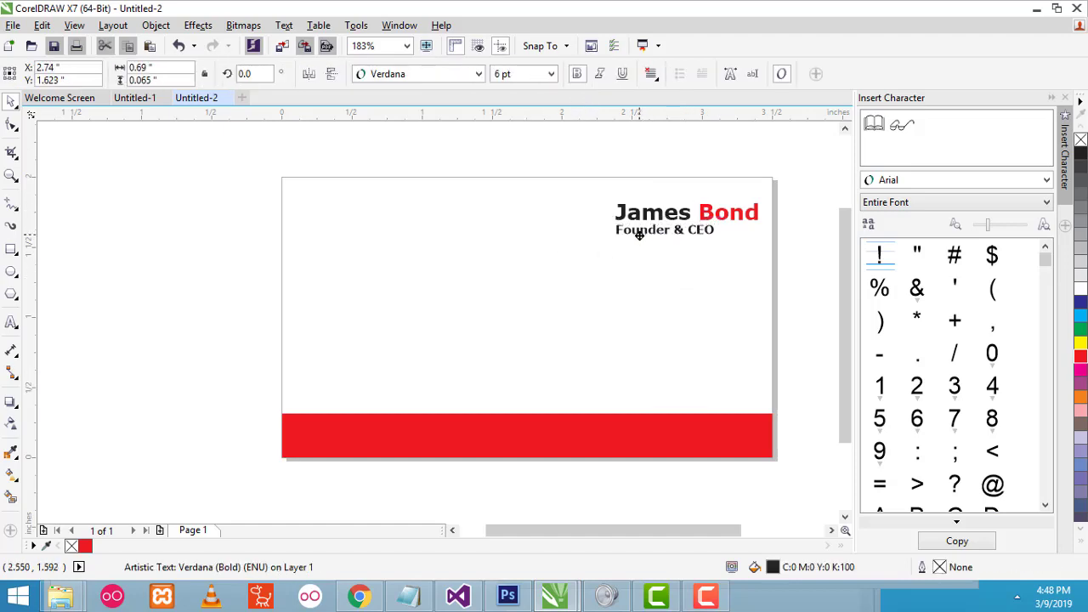
{"action": "left_click_drag", "start_coordinate": [639, 235], "coordinate": [639, 237]}
{"action": "left_click", "coordinate": [771, 305]}
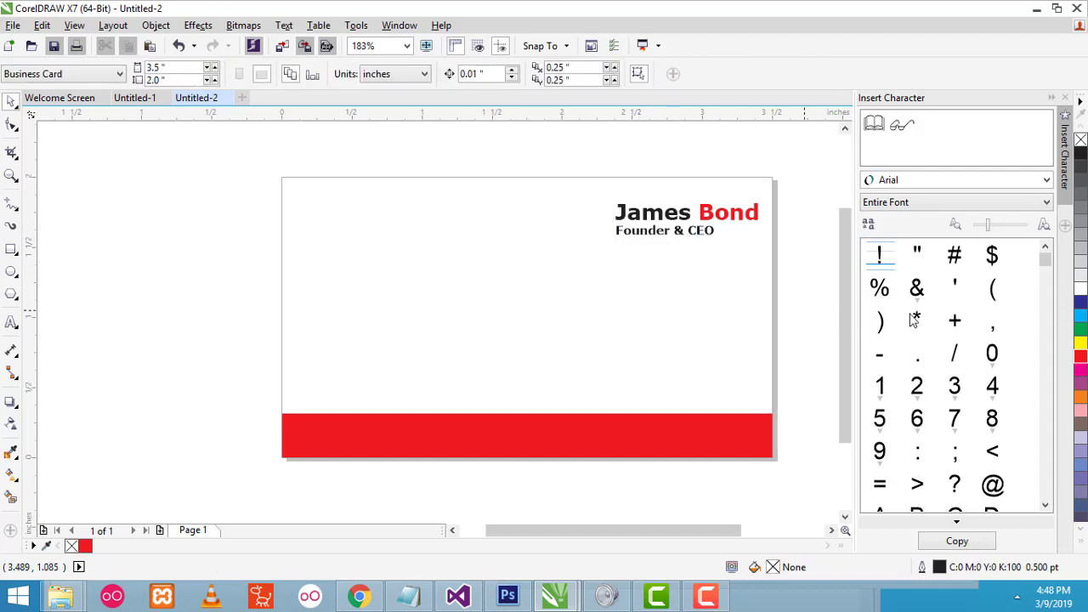
- Draw a tall thin rectangle in the card's middle and narrow it to half width
{"action": "left_click", "coordinate": [9, 250]}
{"action": "left_click", "coordinate": [70, 249]}
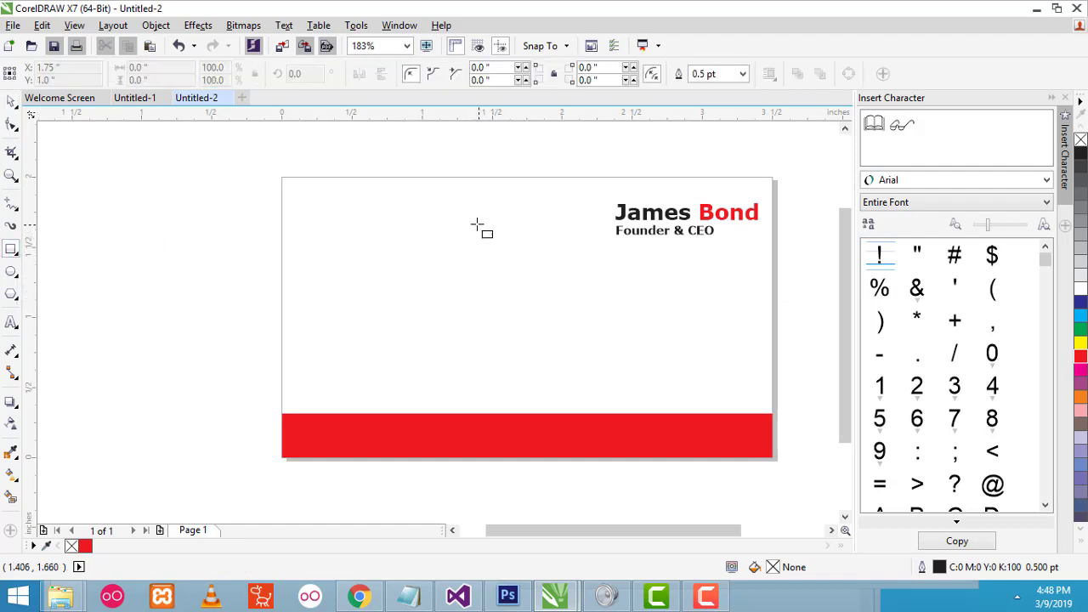
{"action": "left_click_drag", "start_coordinate": [477, 224], "coordinate": [482, 389]}
{"action": "left_click", "coordinate": [11, 100]}
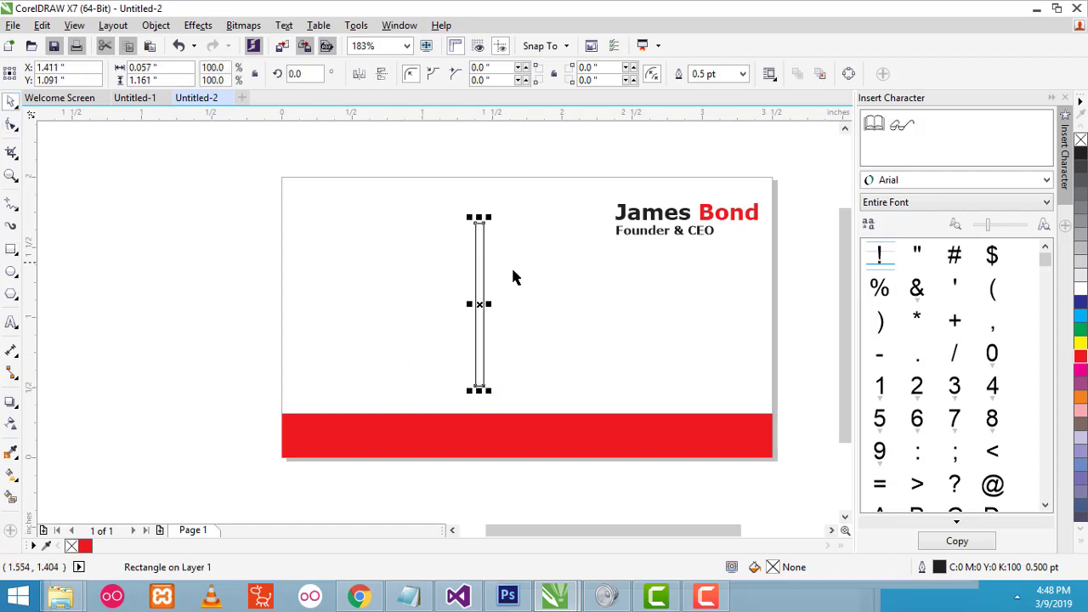
{"action": "left_click_drag", "start_coordinate": [482, 265], "coordinate": [475, 256]}
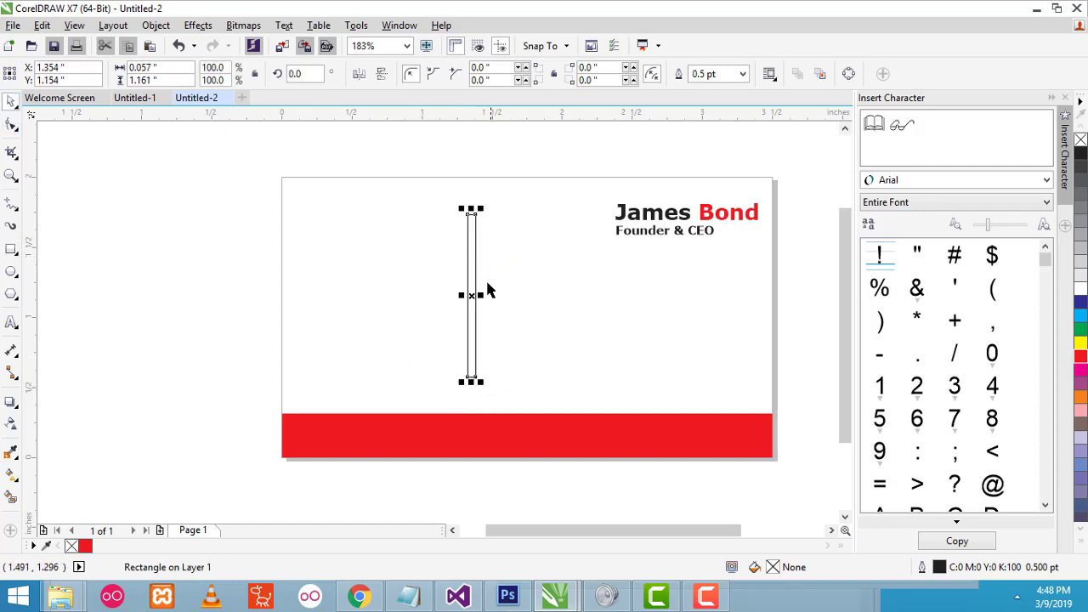
{"action": "left_click_drag", "start_coordinate": [481, 295], "coordinate": [479, 295]}
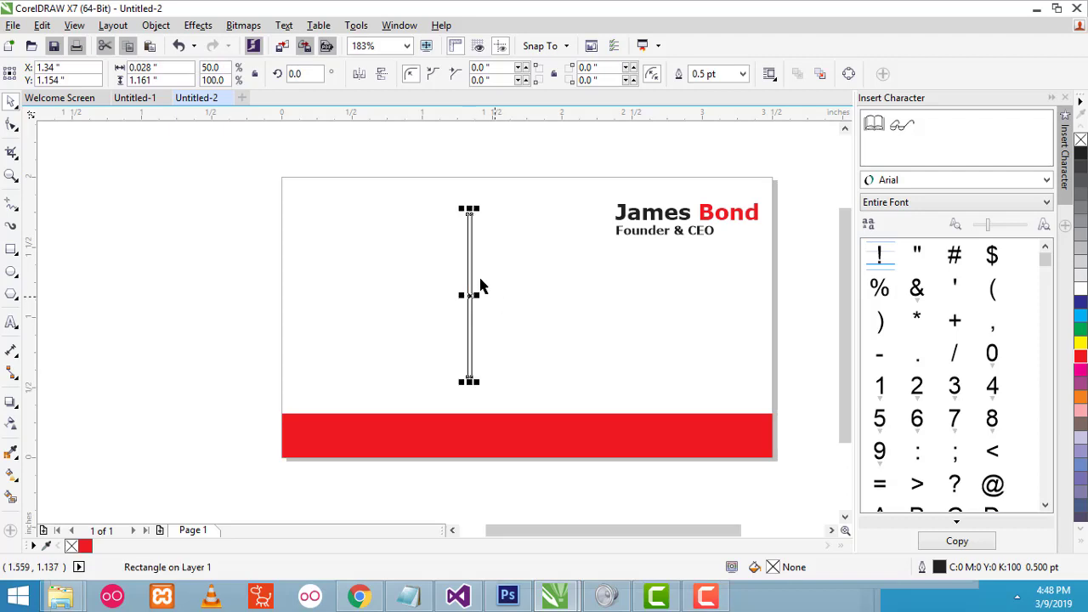
- Fill the divider bar black, then switch over to Chrome
{"action": "left_click", "coordinate": [1080, 153]}
{"action": "left_click", "coordinate": [795, 238]}
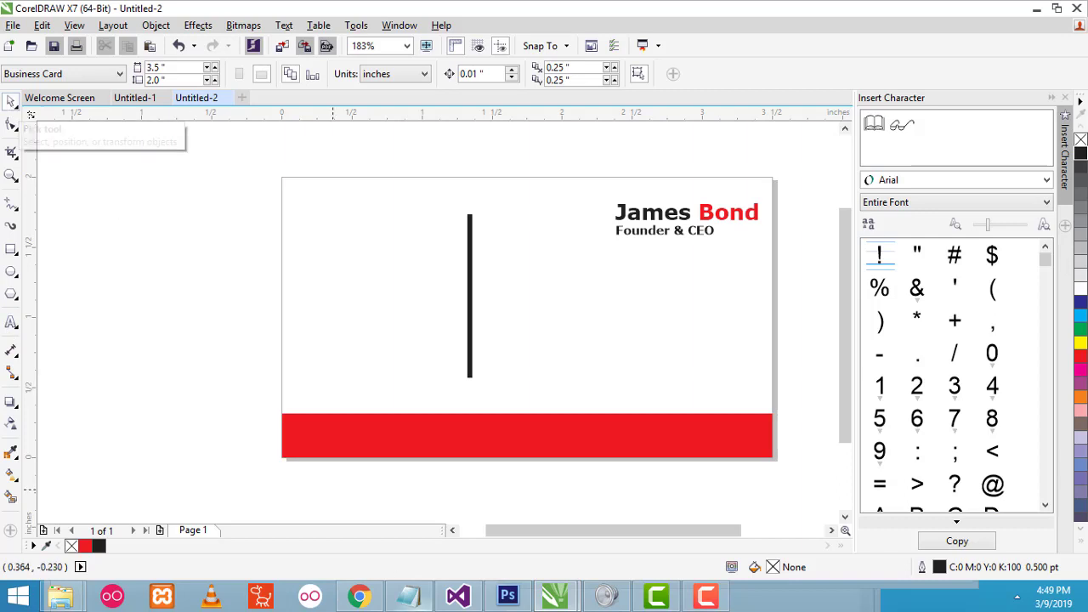
{"action": "left_click", "coordinate": [360, 598]}
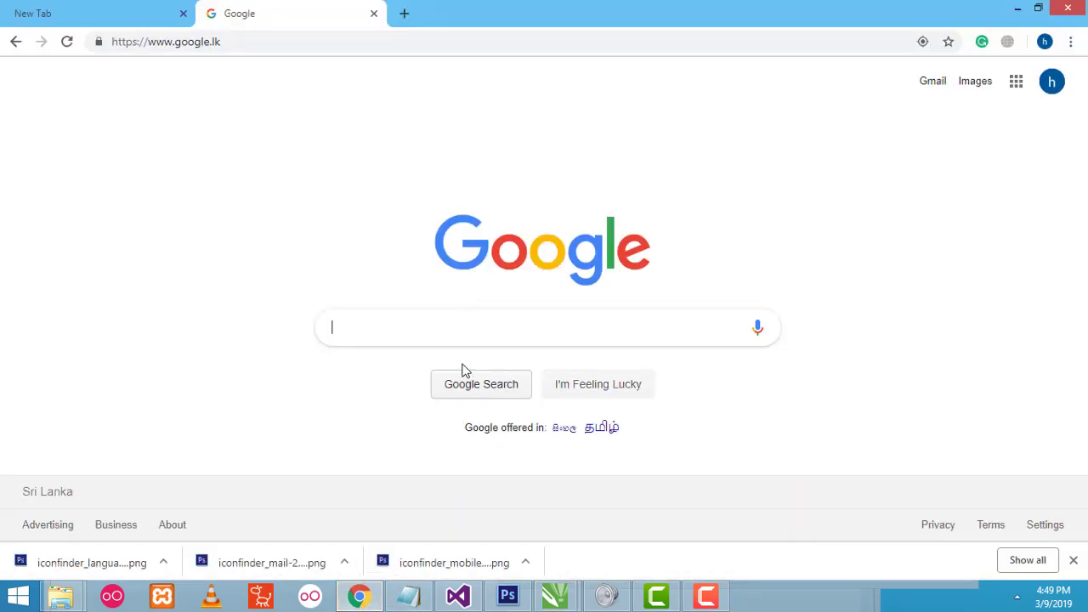
- Search Google for 'free iconfinder' and open the iconfinder.com result
{"action": "left_click", "coordinate": [429, 330]}
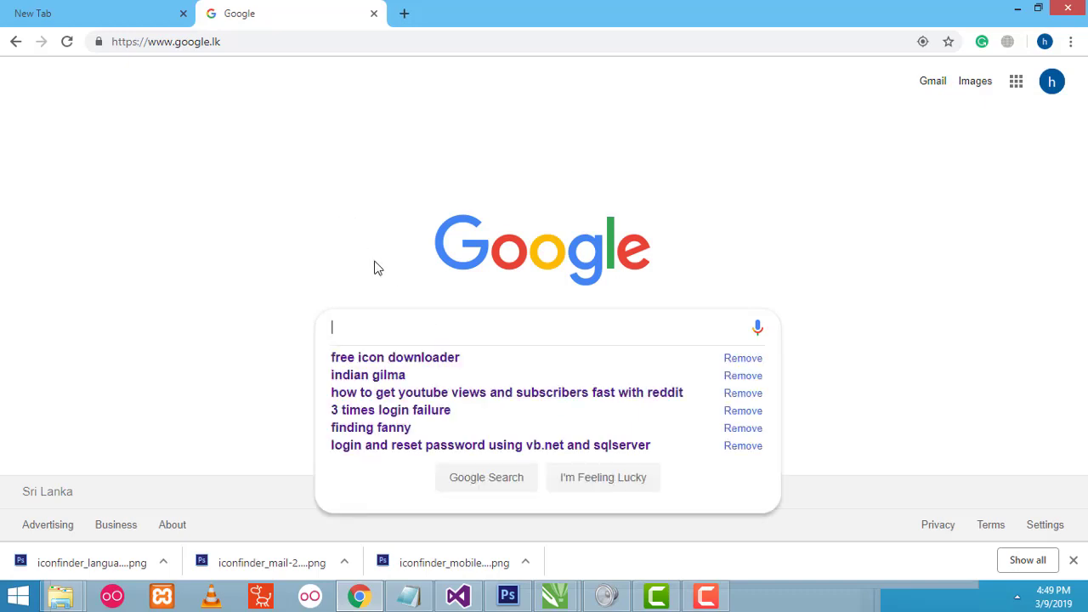
{"action": "type", "text": "free "}
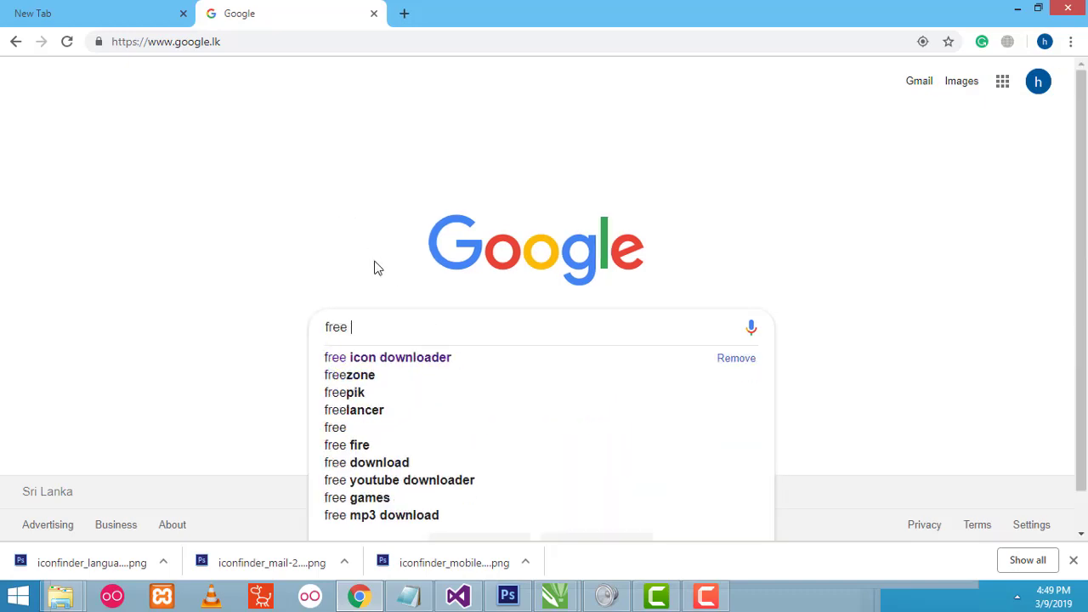
{"action": "type", "text": "icon fin"}
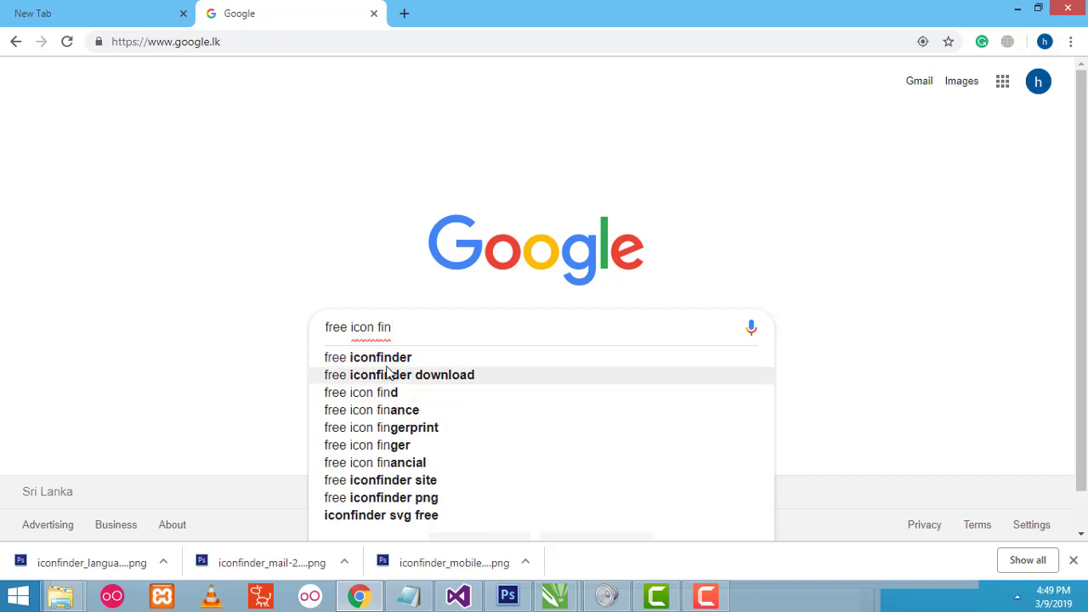
{"action": "left_click", "coordinate": [381, 360]}
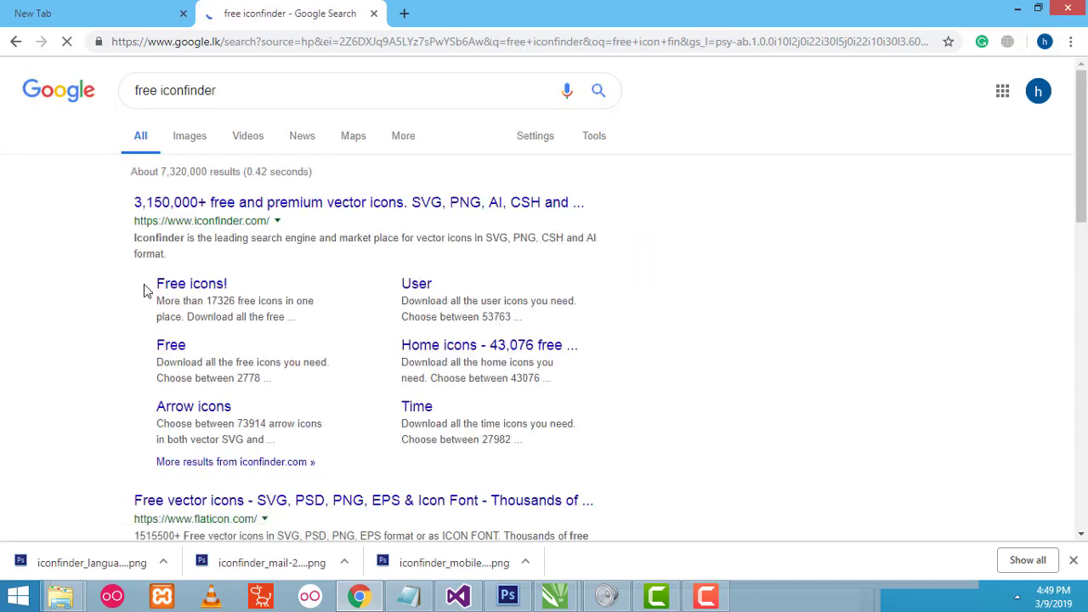
{"action": "left_click", "coordinate": [265, 209]}
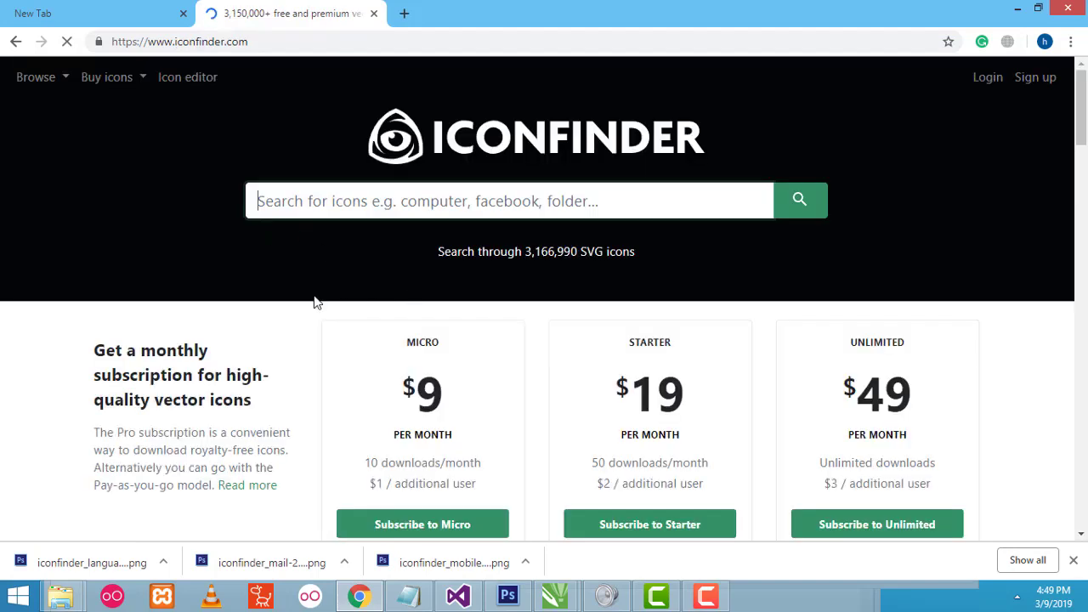
- Check the Untitled-1 business card for reference, then return to Iconfinder
{"action": "scroll", "coordinate": [427, 269], "scroll_direction": "down", "scroll_amount": 2}
{"action": "scroll", "coordinate": [428, 269], "scroll_direction": "up", "scroll_amount": 2}
{"action": "left_click", "coordinate": [380, 201]}
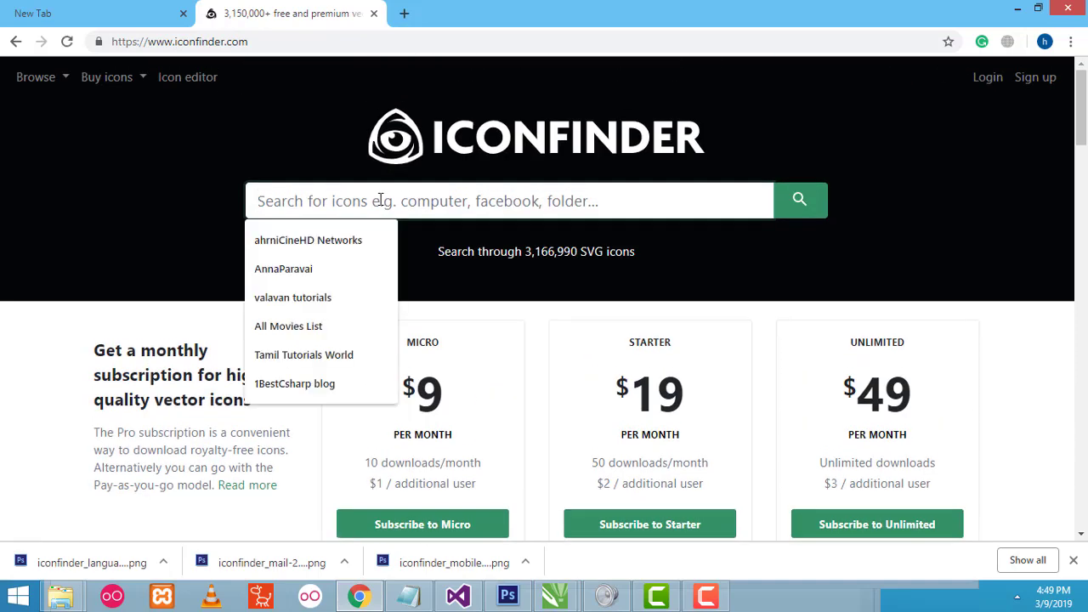
{"action": "left_click", "coordinate": [554, 600]}
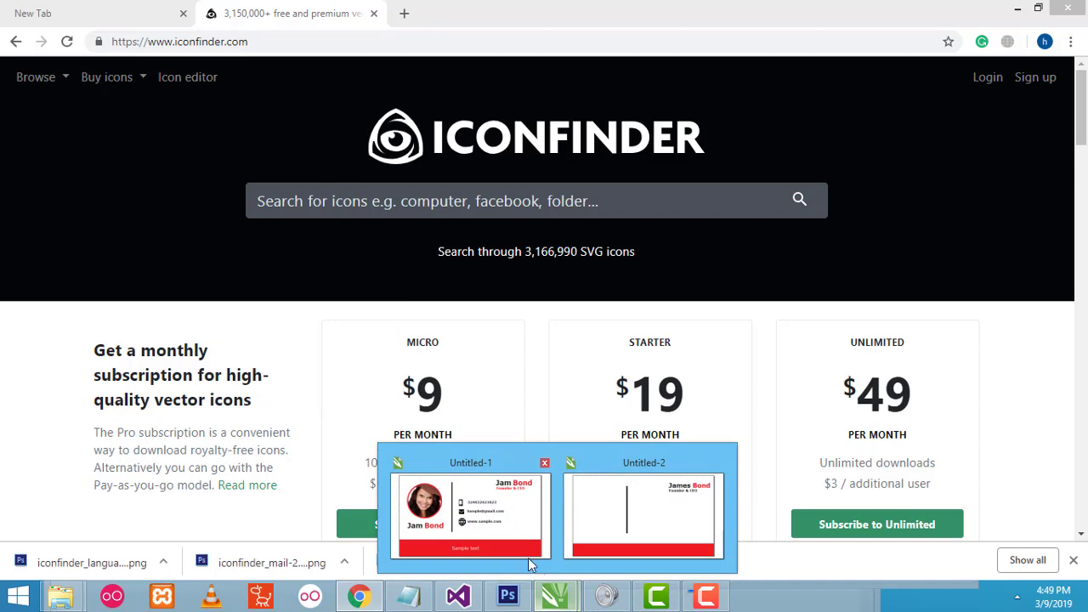
{"action": "left_click", "coordinate": [528, 557]}
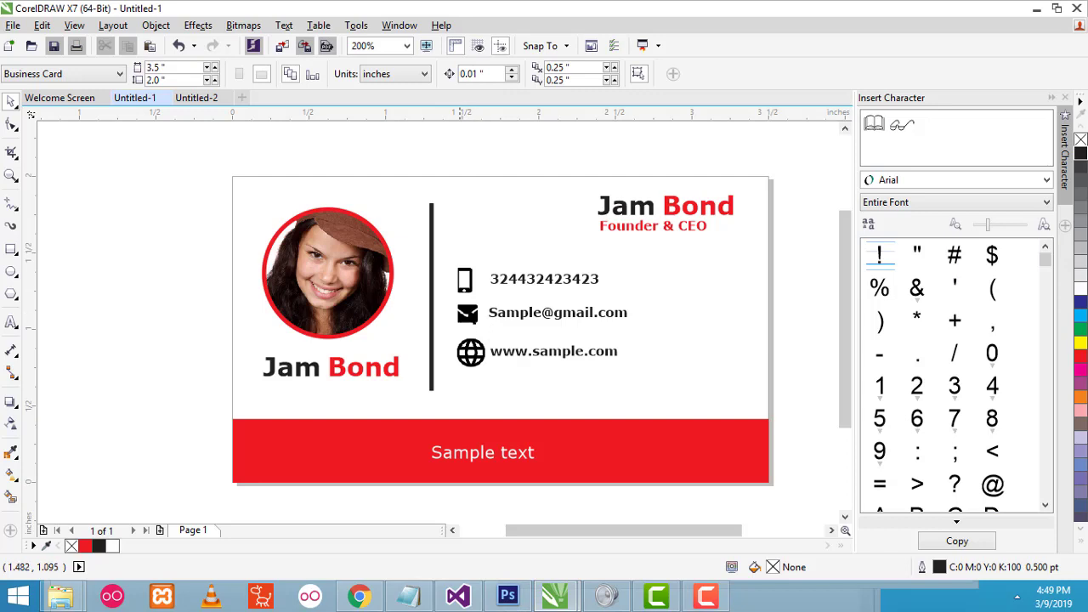
{"action": "left_click", "coordinate": [1031, 15]}
- Search Iconfinder for 'web' icons
{"action": "left_click", "coordinate": [411, 201]}
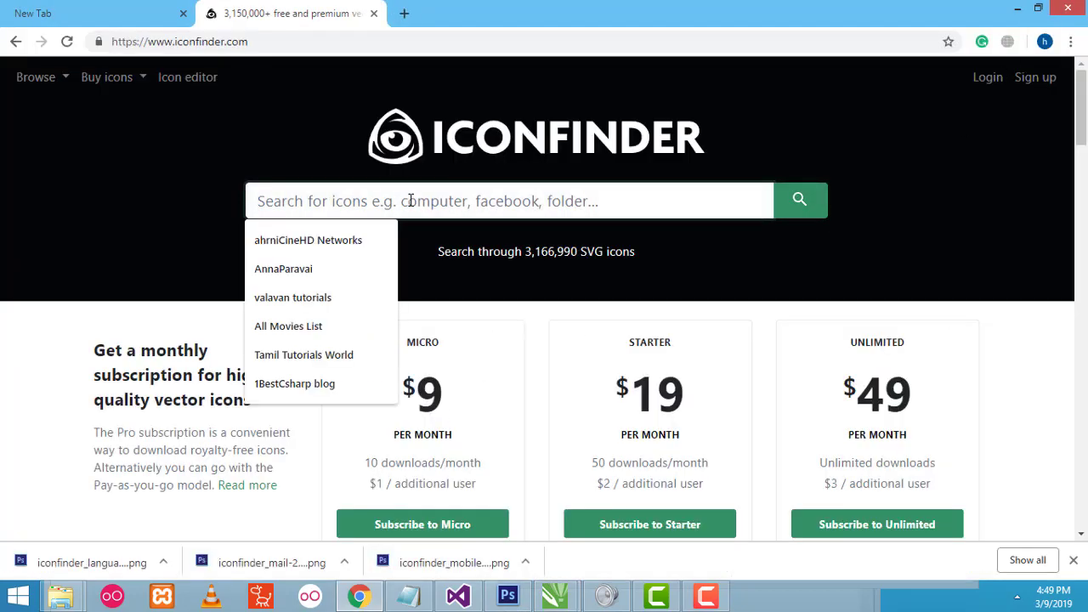
{"action": "type", "text": "we"}
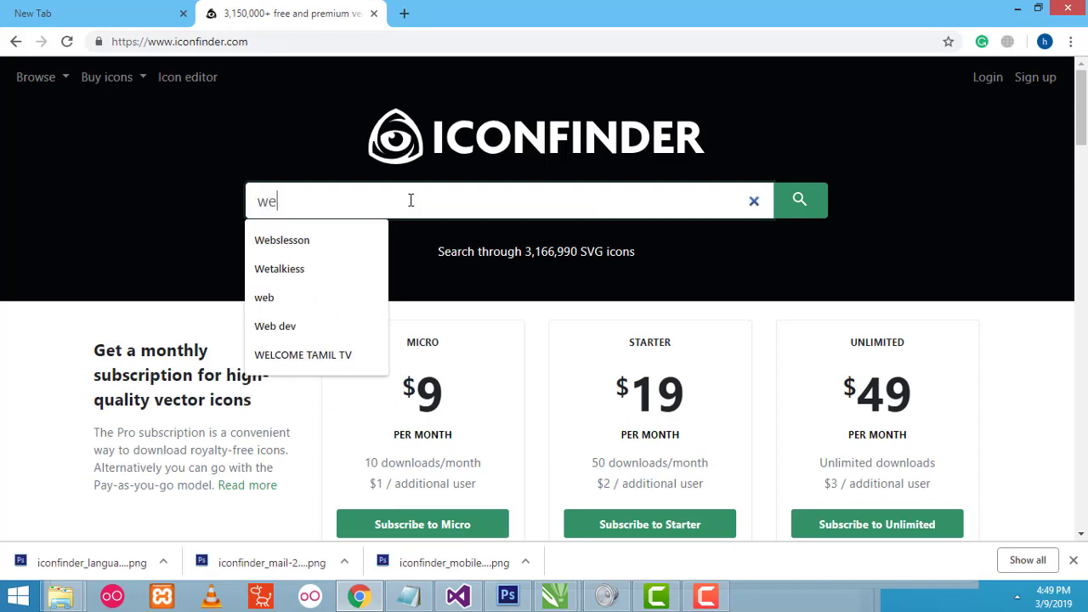
{"action": "type", "text": "b"}
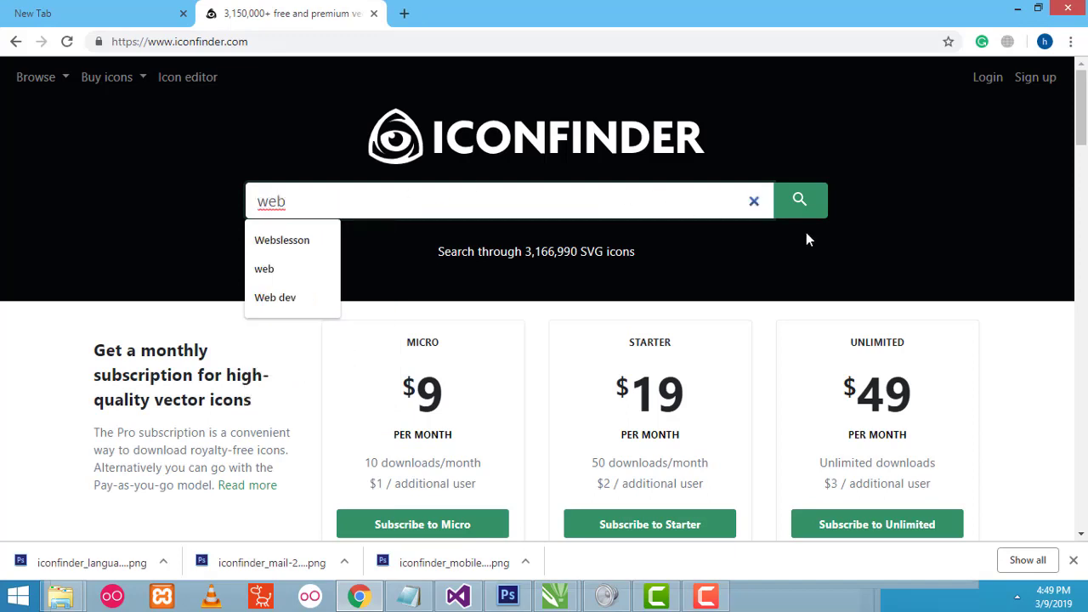
{"action": "double_click", "coordinate": [270, 200]}
{"action": "left_click", "coordinate": [800, 207]}
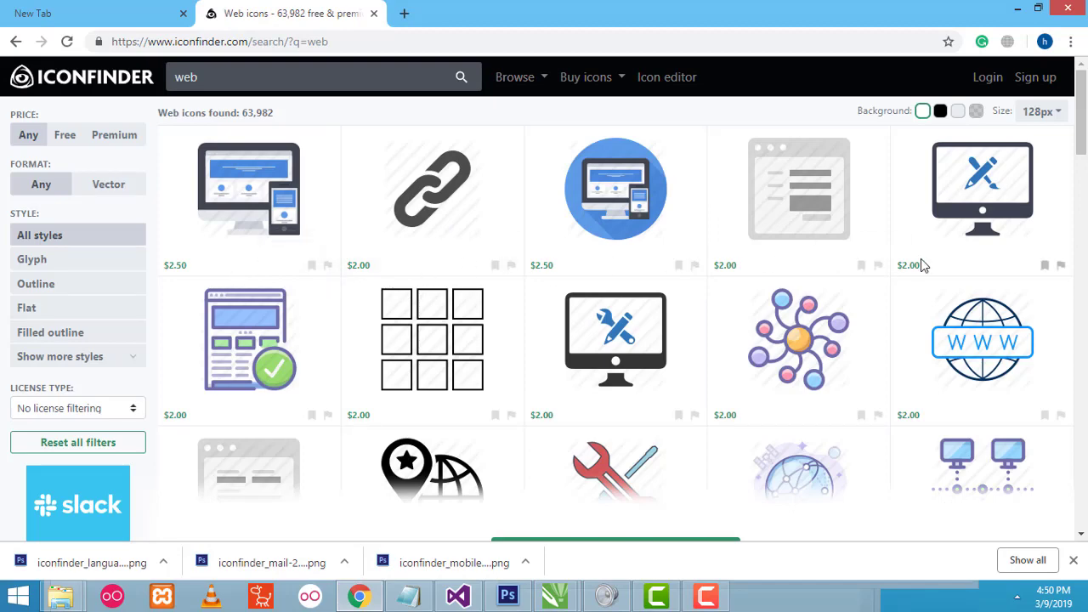
- Find the black 'Language, web' globe icon on Iconfinder and download it as a PNG
{"action": "scroll", "coordinate": [982, 267], "scroll_direction": "down", "scroll_amount": 1}
{"action": "scroll", "coordinate": [819, 292], "scroll_direction": "down", "scroll_amount": 4}
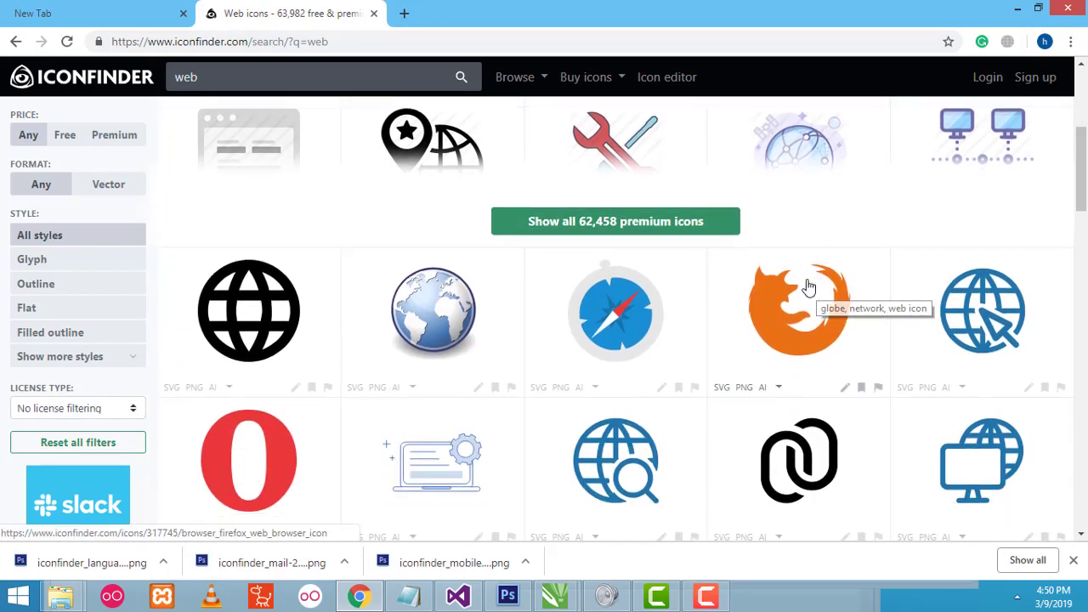
{"action": "scroll", "coordinate": [313, 295], "scroll_direction": "down", "scroll_amount": 1}
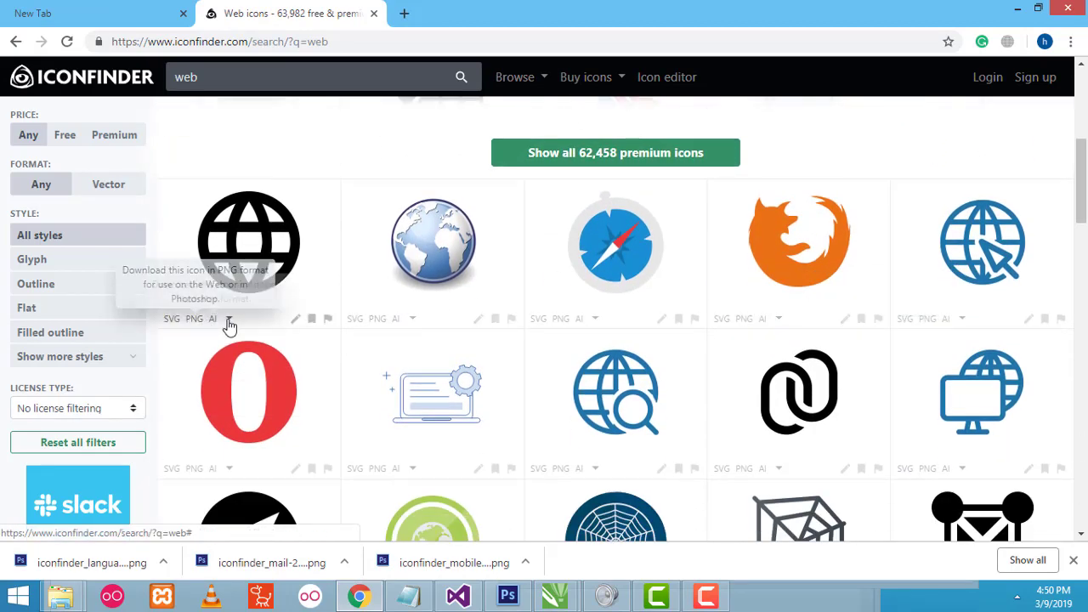
{"action": "scroll", "coordinate": [255, 332], "scroll_direction": "up", "scroll_amount": 4}
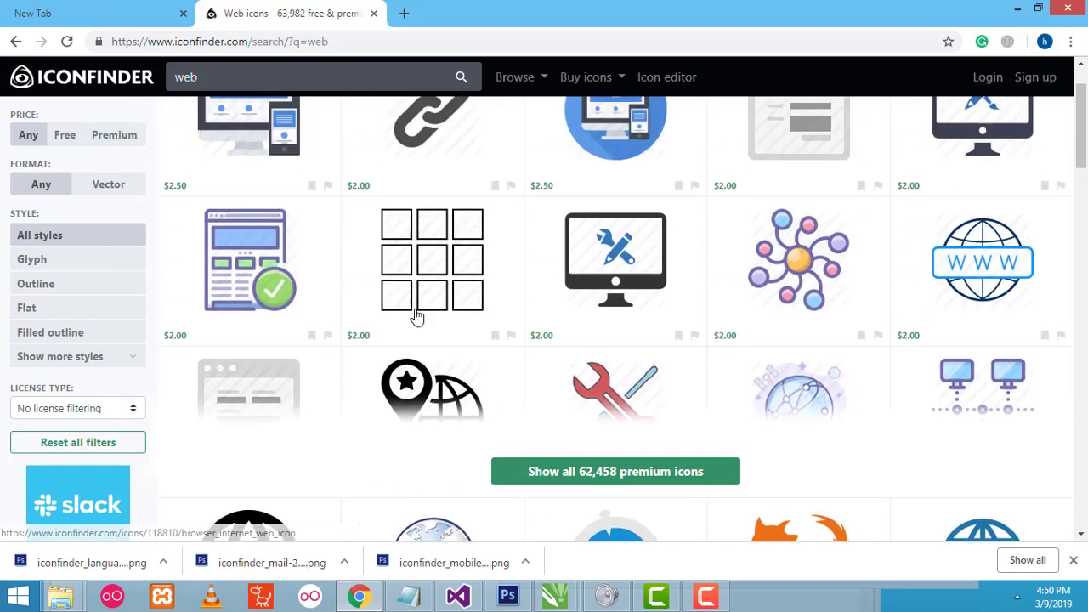
{"action": "scroll", "coordinate": [240, 362], "scroll_direction": "down", "scroll_amount": 3}
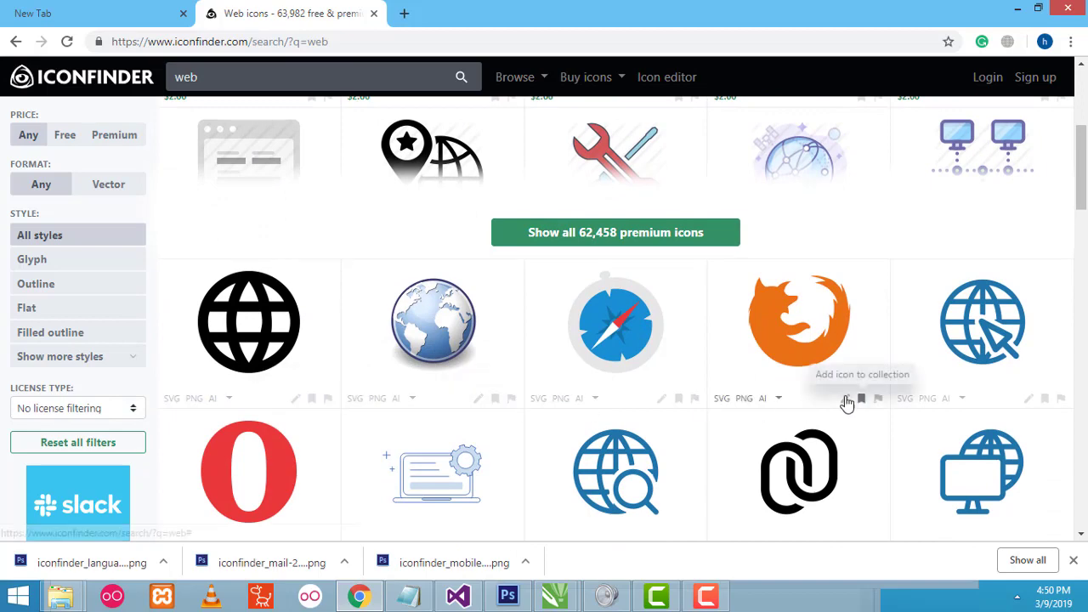
{"action": "scroll", "coordinate": [346, 371], "scroll_direction": "down", "scroll_amount": 1}
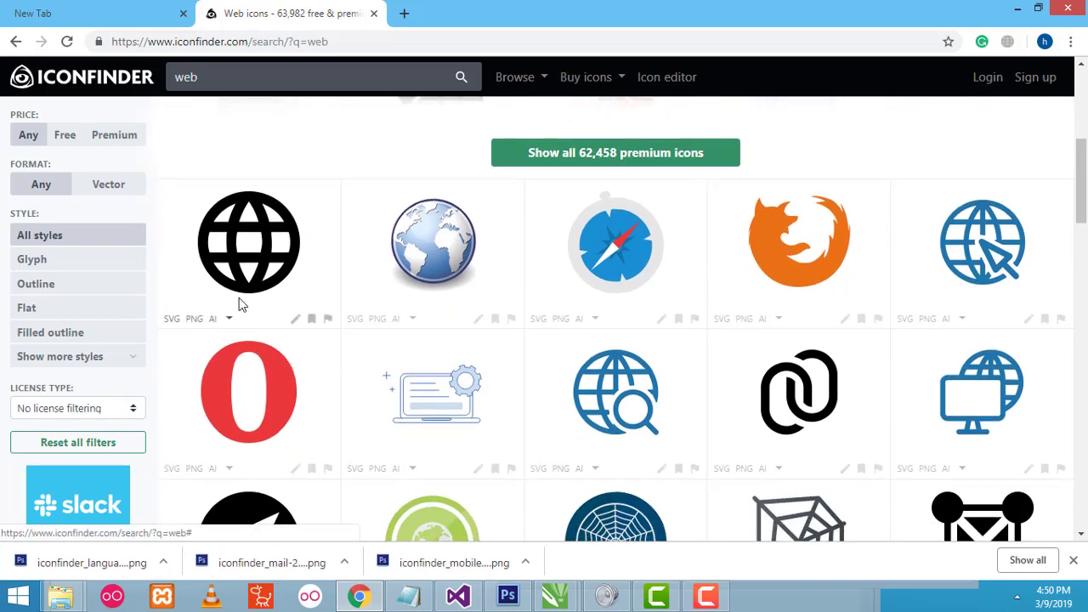
{"action": "left_click", "coordinate": [248, 268]}
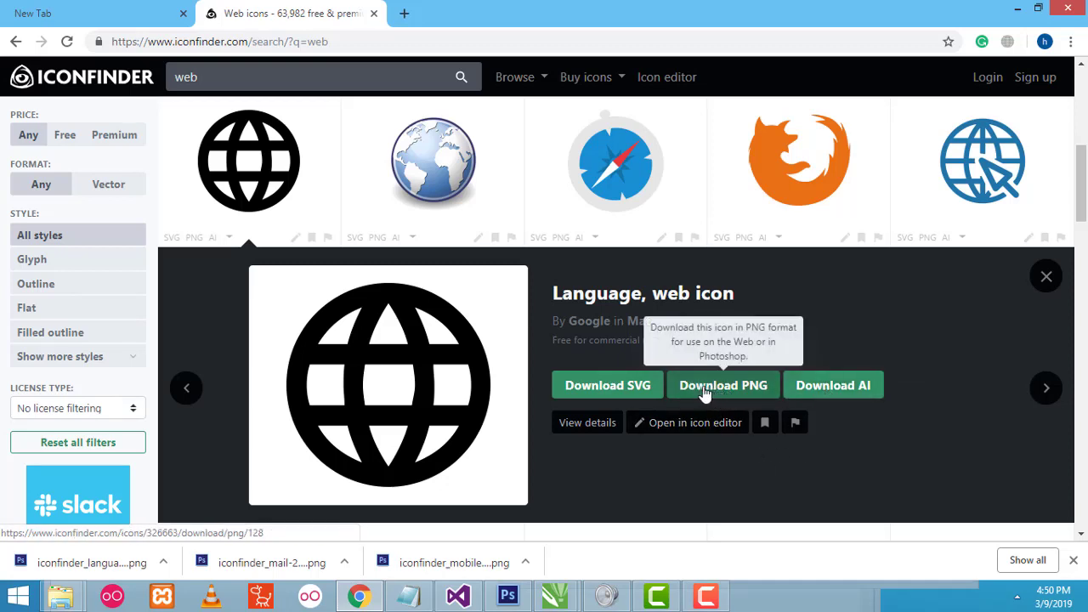
{"action": "left_click", "coordinate": [727, 388]}
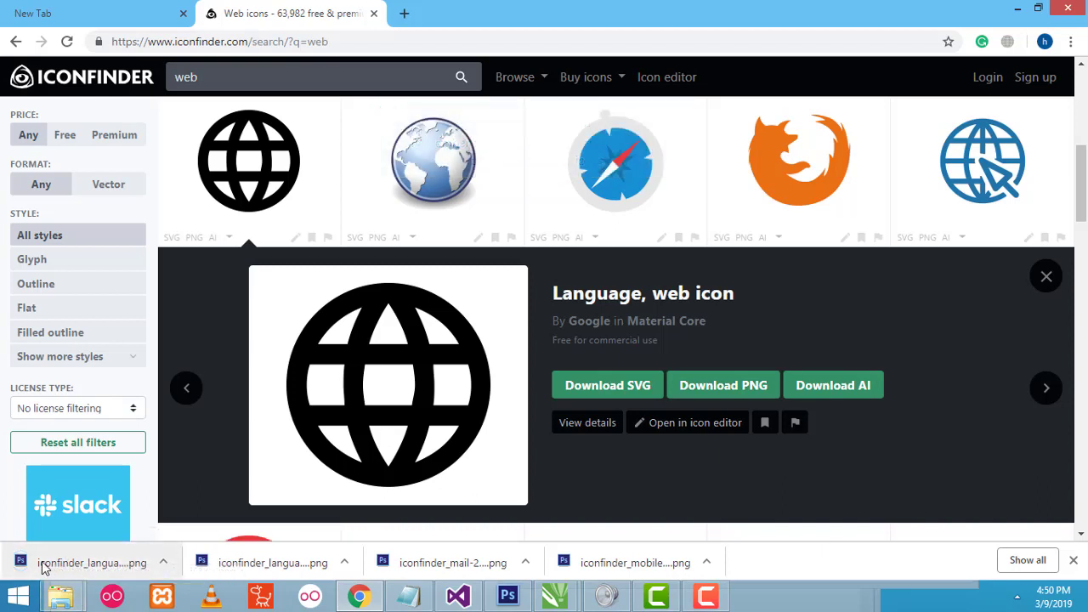
- Copy iconfinder_language_326663 (1) PNG from the Downloads folder in File Explorer
{"action": "right_click", "coordinate": [45, 574]}
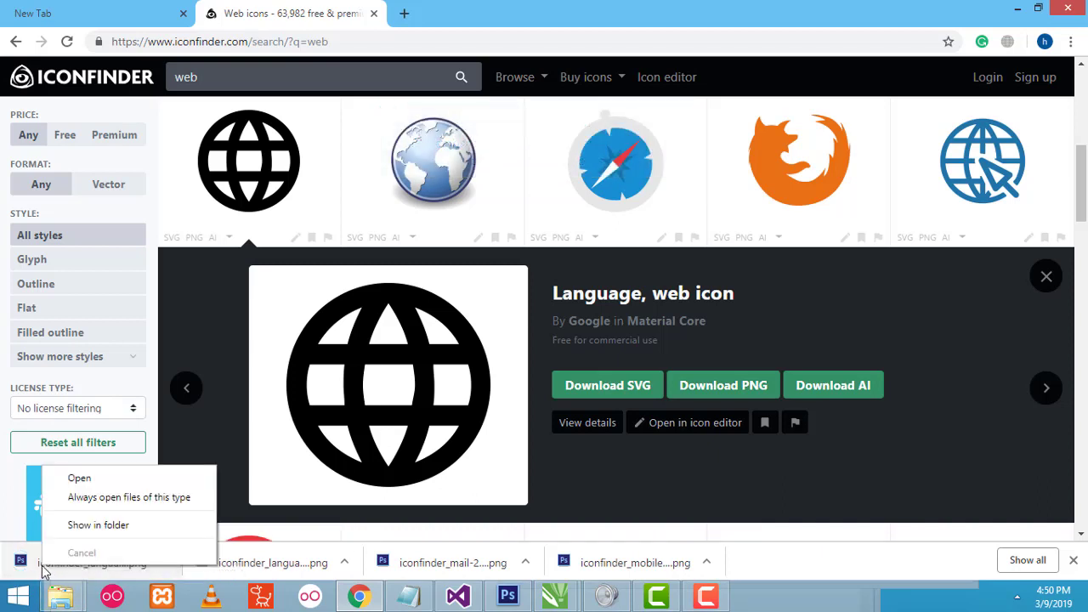
{"action": "left_click", "coordinate": [93, 527]}
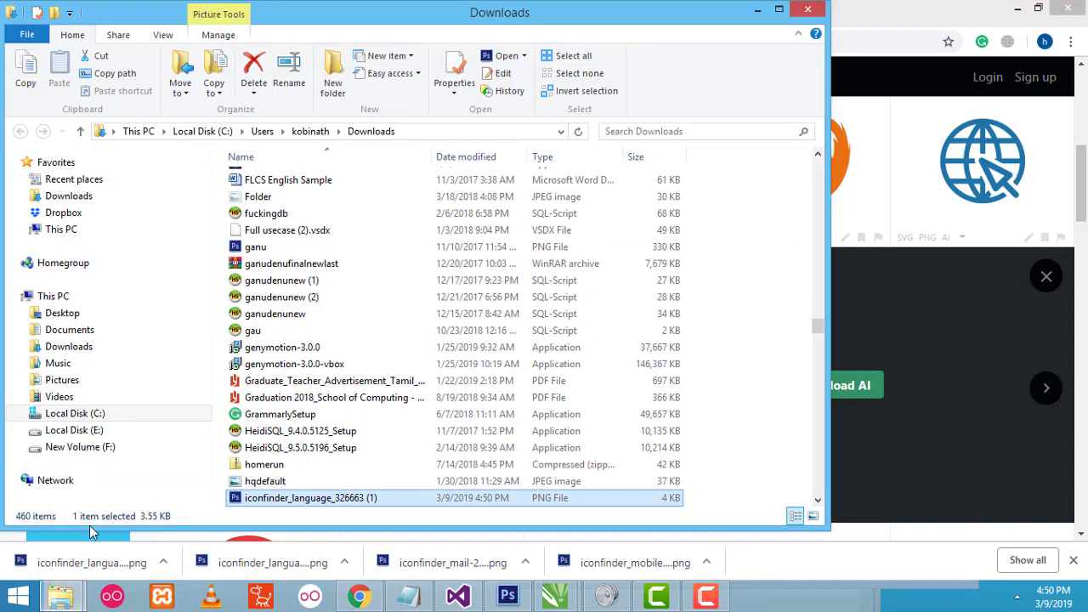
{"action": "right_click", "coordinate": [257, 507]}
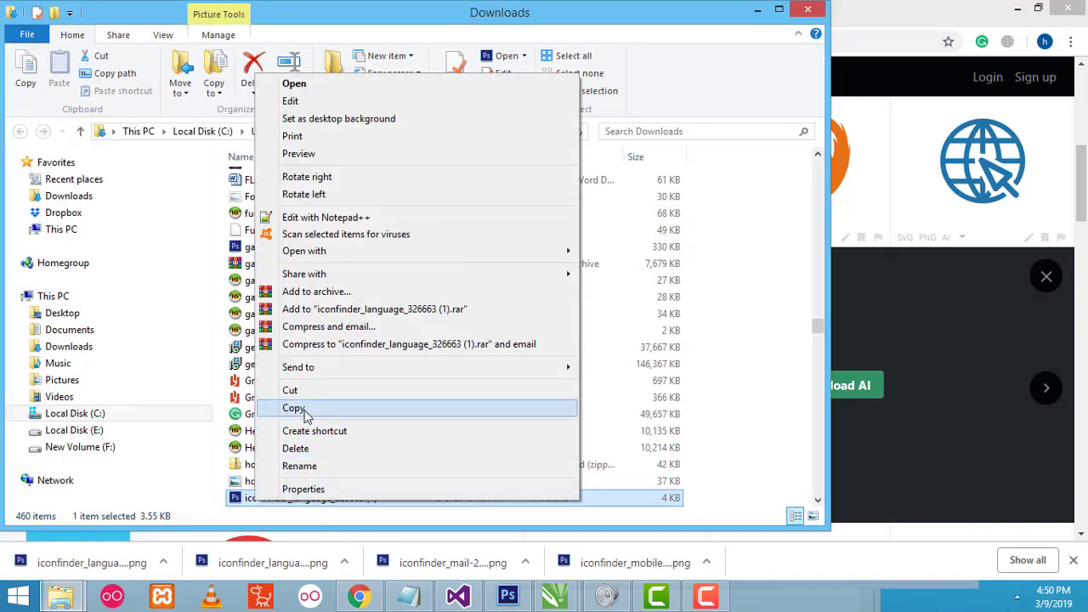
{"action": "left_click", "coordinate": [299, 407]}
{"action": "mouse_move", "coordinate": [556, 595]}
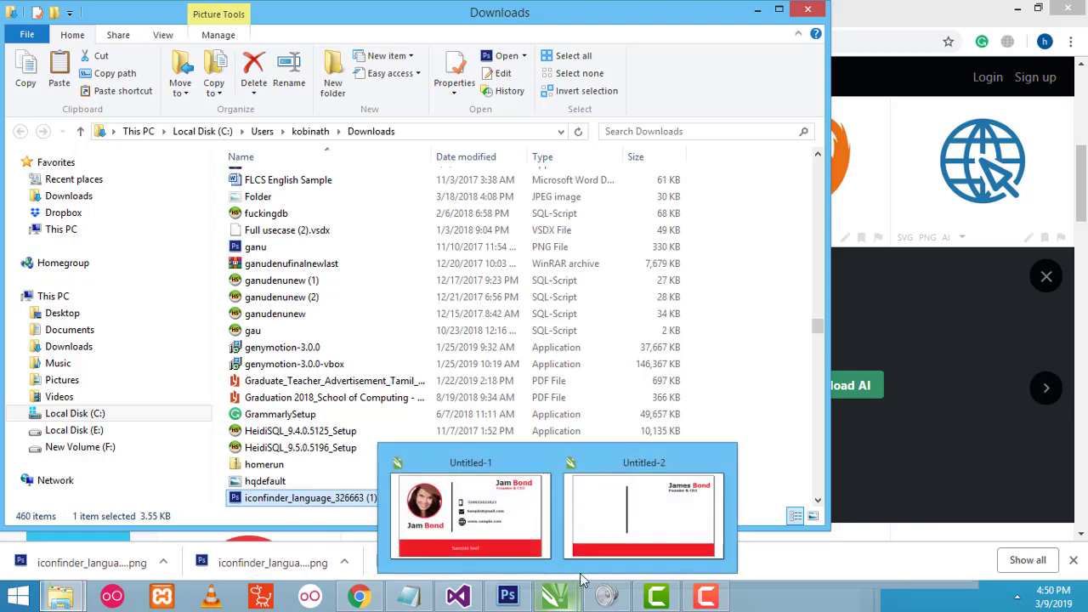
{"action": "left_click", "coordinate": [621, 530]}
- Paste the globe icon onto the card and shrink it beside the vertical bar
{"action": "right_click", "coordinate": [321, 225]}
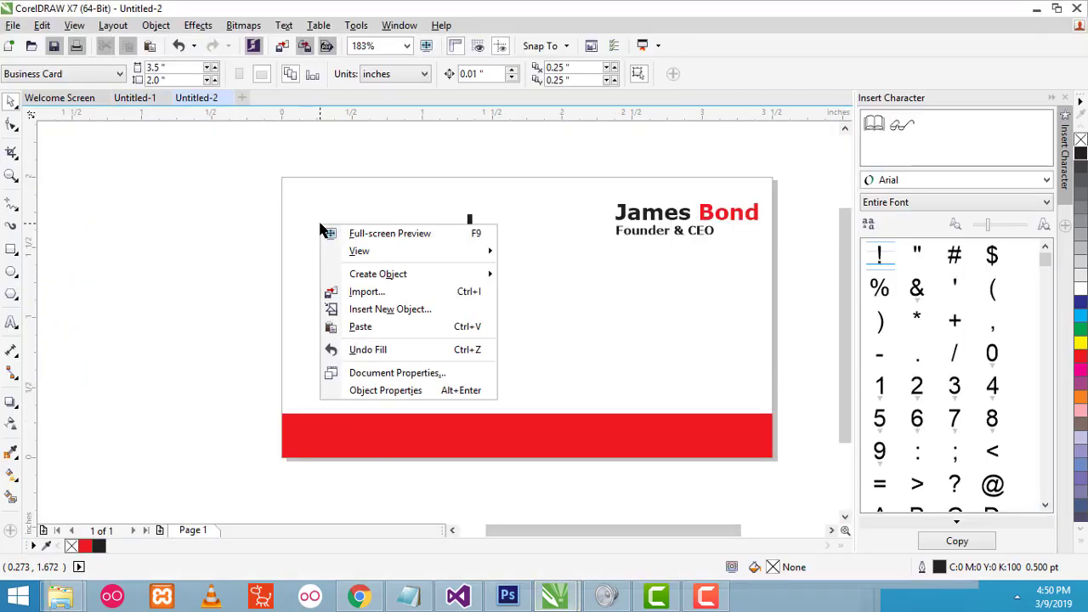
{"action": "left_click", "coordinate": [361, 327]}
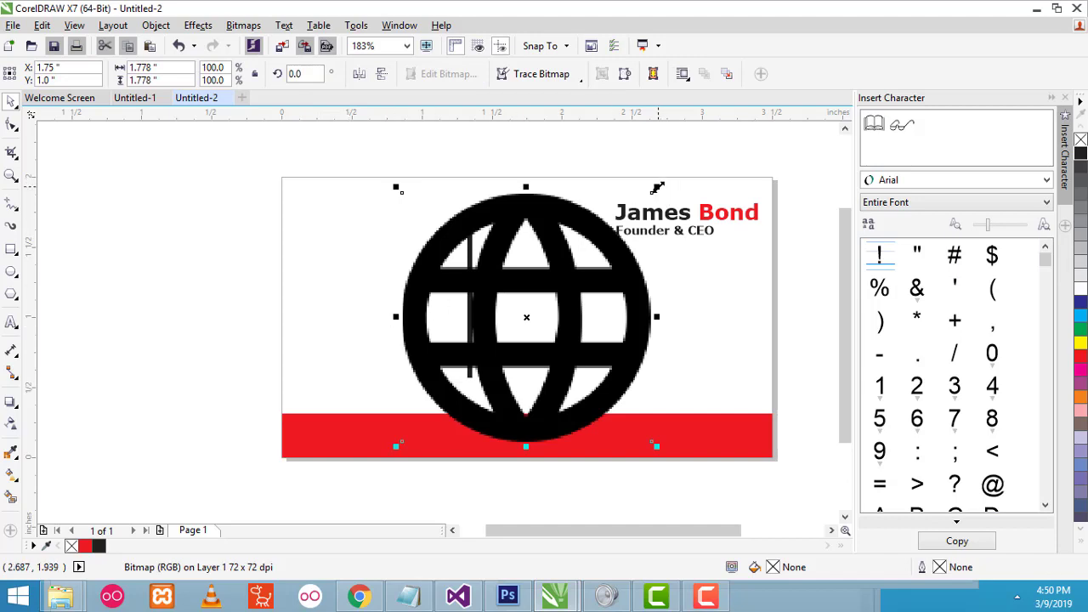
{"action": "left_click_drag", "start_coordinate": [656, 186], "coordinate": [572, 297]}
{"action": "left_click", "coordinate": [597, 317]}
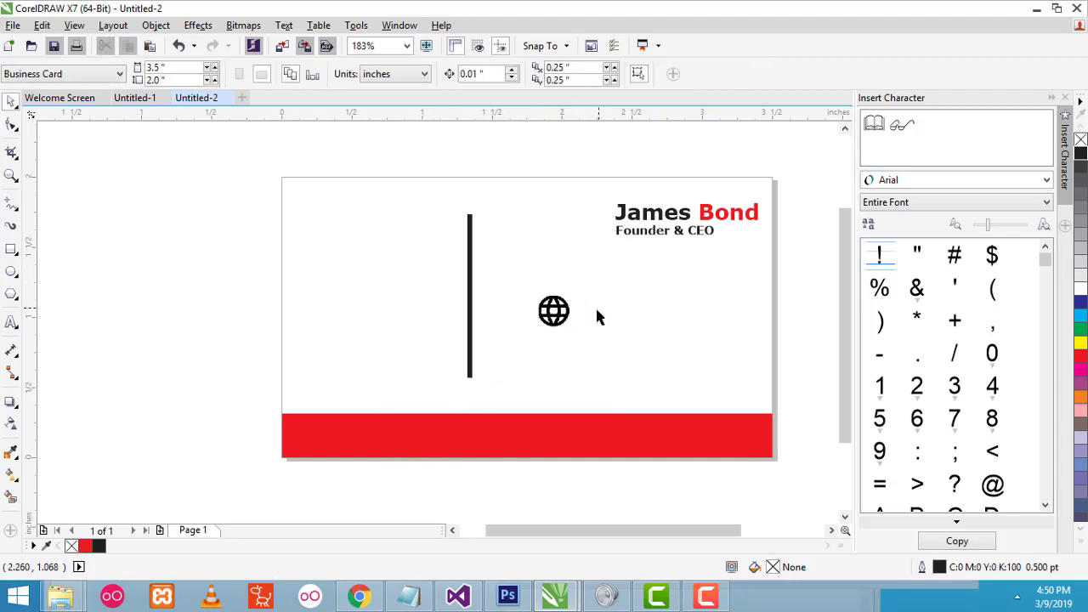
{"action": "left_click", "coordinate": [557, 319]}
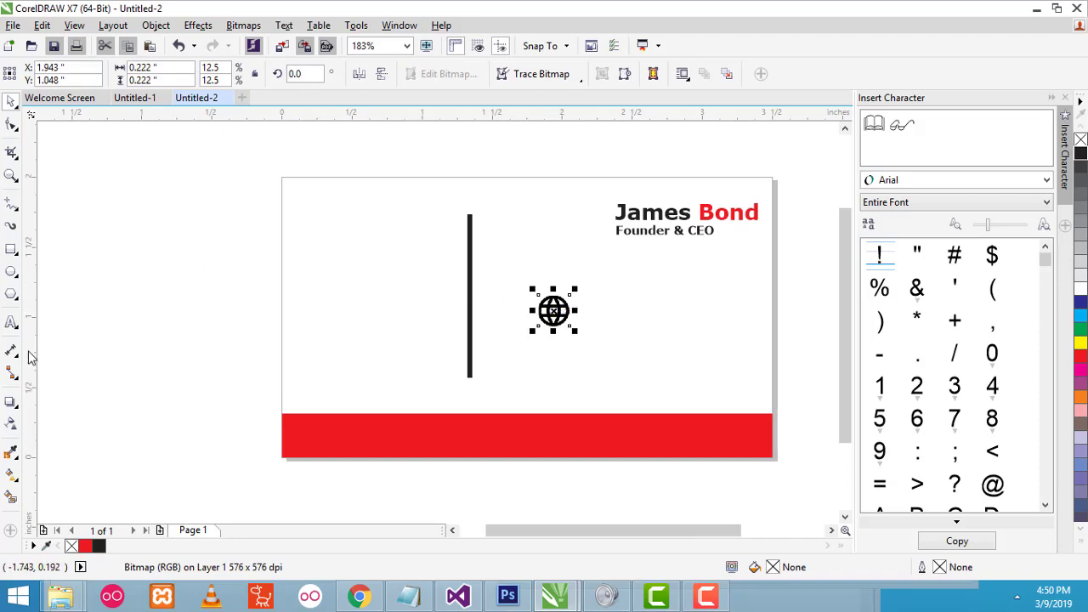
- Zoom in to check the globe, then shrink it slightly more at full-card view
{"action": "left_click", "coordinate": [11, 176]}
{"action": "left_click", "coordinate": [572, 313]}
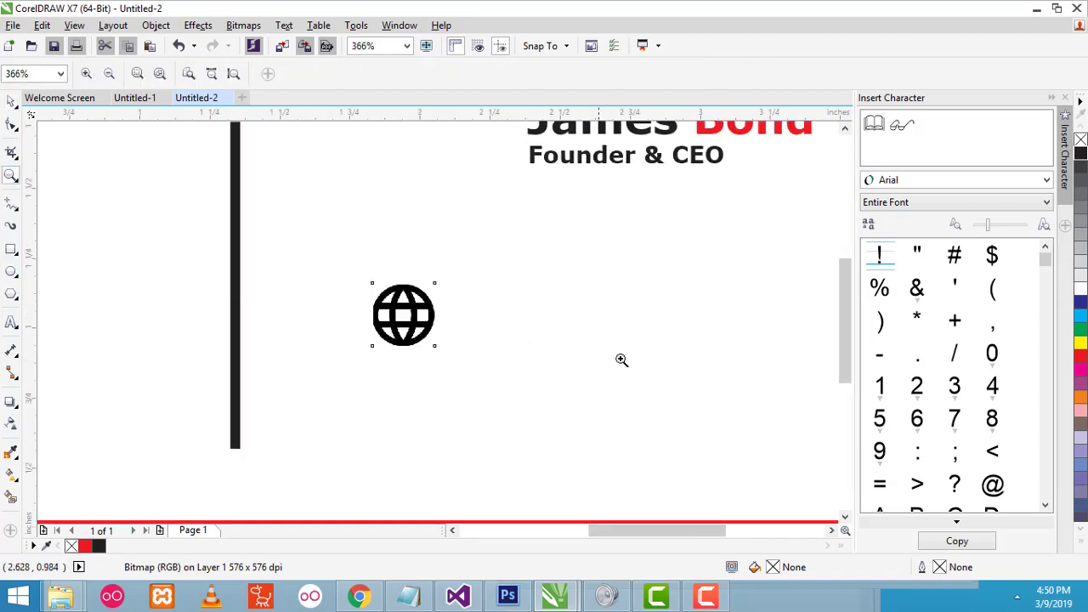
{"action": "scroll", "coordinate": [385, 313], "scroll_direction": "up", "scroll_amount": 1}
{"action": "scroll", "coordinate": [399, 325], "scroll_direction": "down", "scroll_amount": 1}
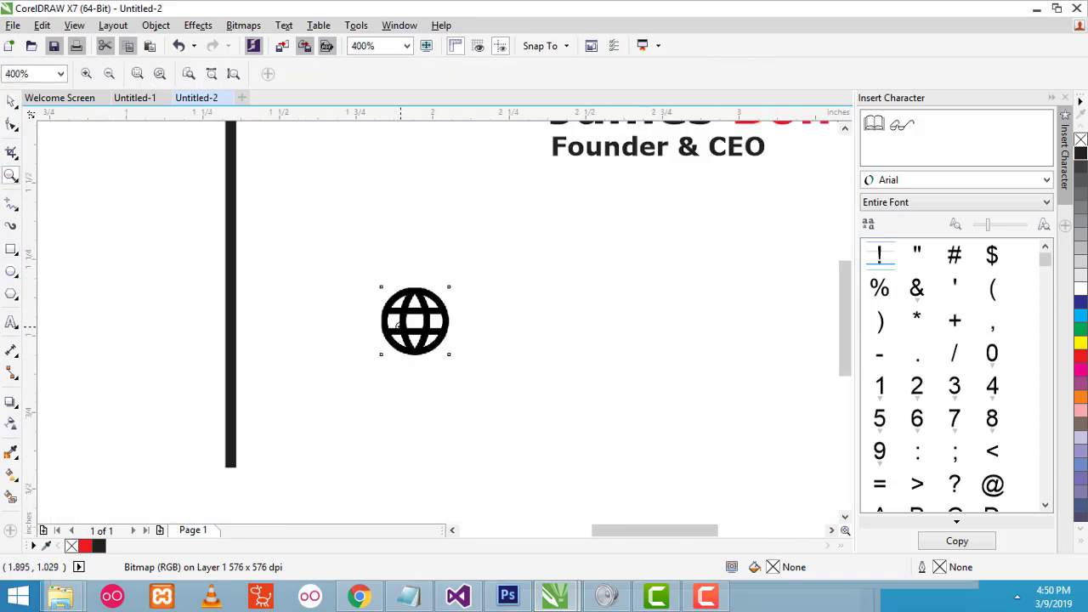
{"action": "left_click", "coordinate": [11, 102]}
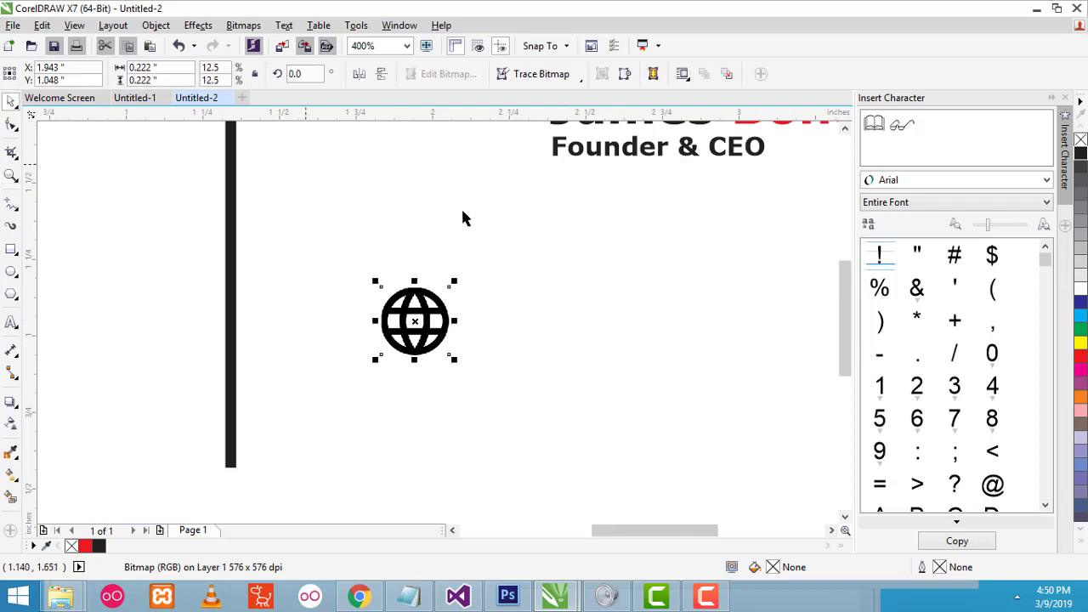
{"action": "left_click", "coordinate": [11, 175]}
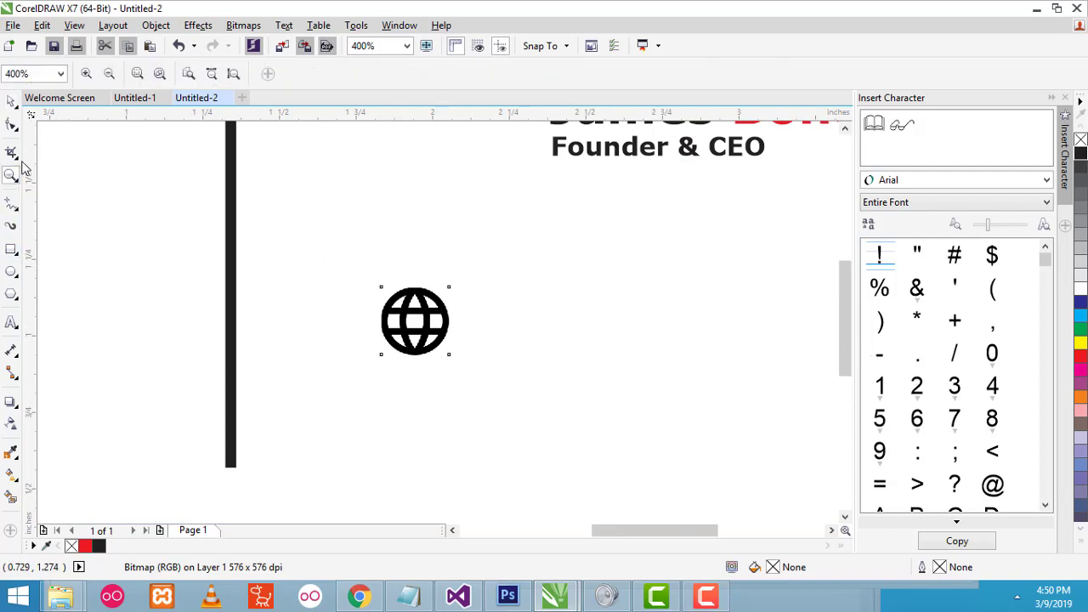
{"action": "left_click", "coordinate": [109, 73]}
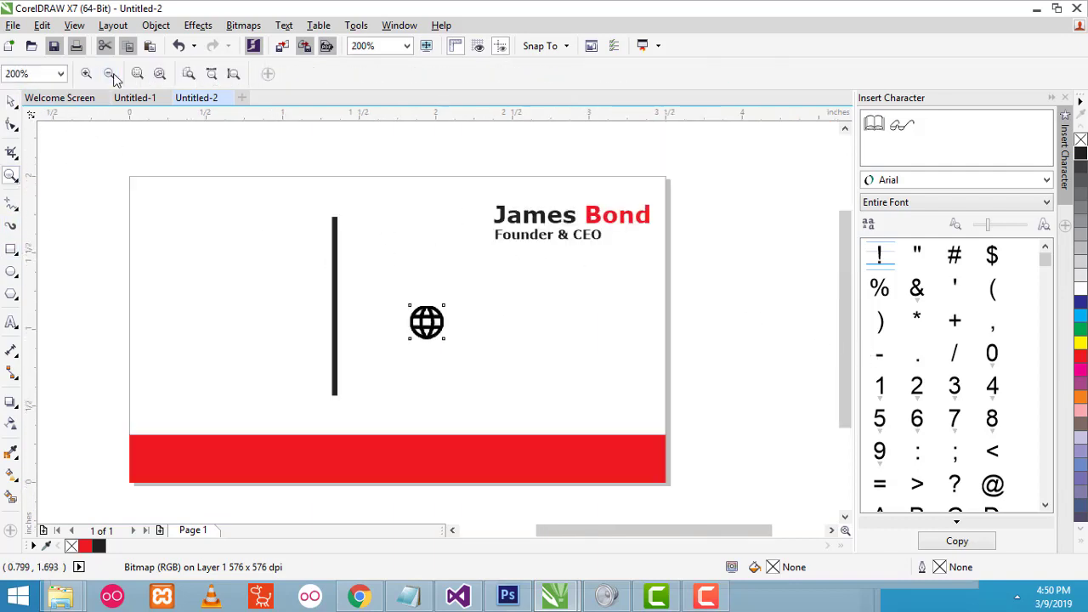
{"action": "left_click", "coordinate": [11, 102]}
{"action": "left_click_drag", "start_coordinate": [443, 305], "coordinate": [379, 344]}
{"action": "left_click", "coordinate": [469, 360]}
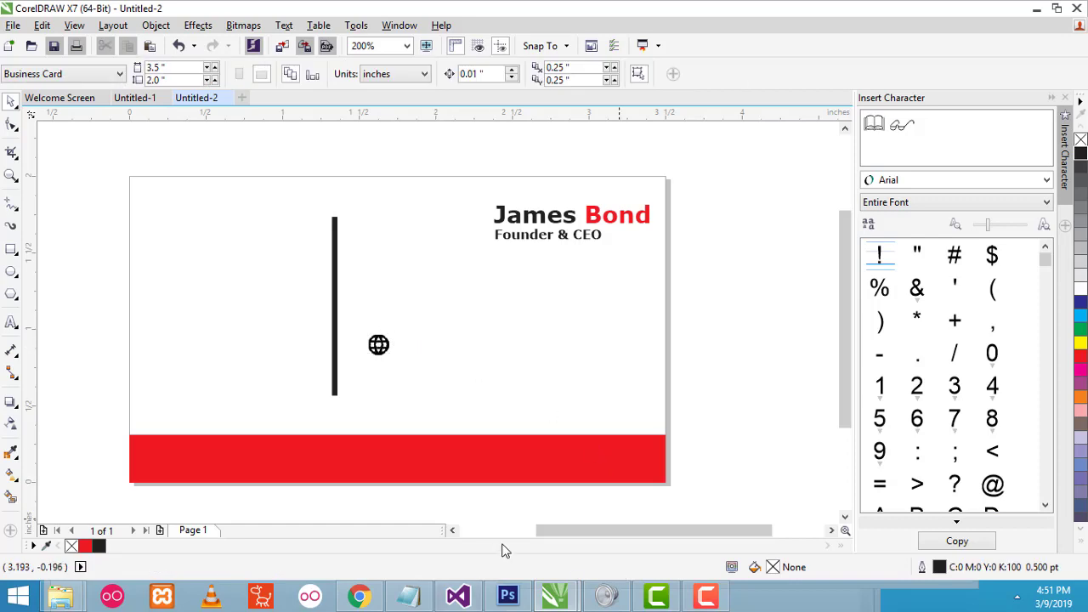
{"action": "left_click", "coordinate": [368, 600]}
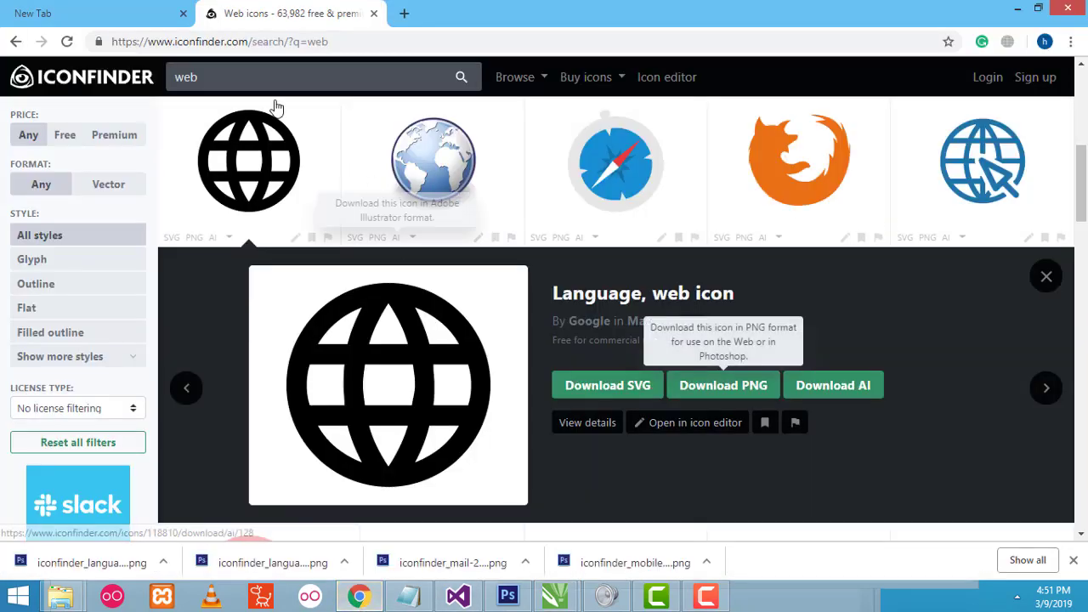
- Search Iconfinder for 'mobile' and download the free Entypo Mobile phone icon as a PNG
{"action": "left_click", "coordinate": [230, 81]}
{"action": "key", "text": "ctrl+a"}
{"action": "type", "text": "mobi"}
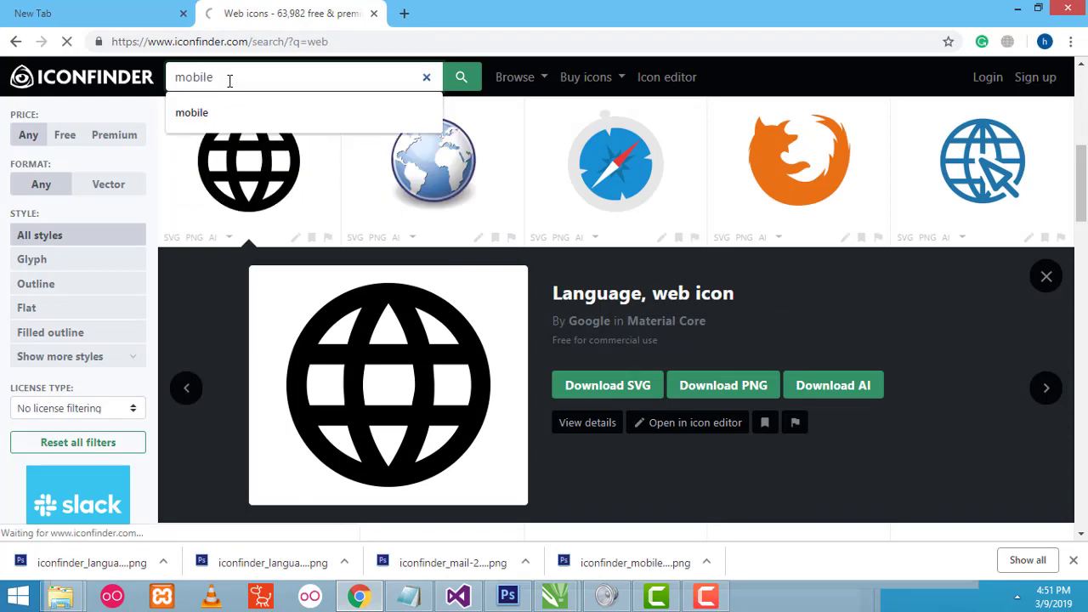
{"action": "key", "text": "Return"}
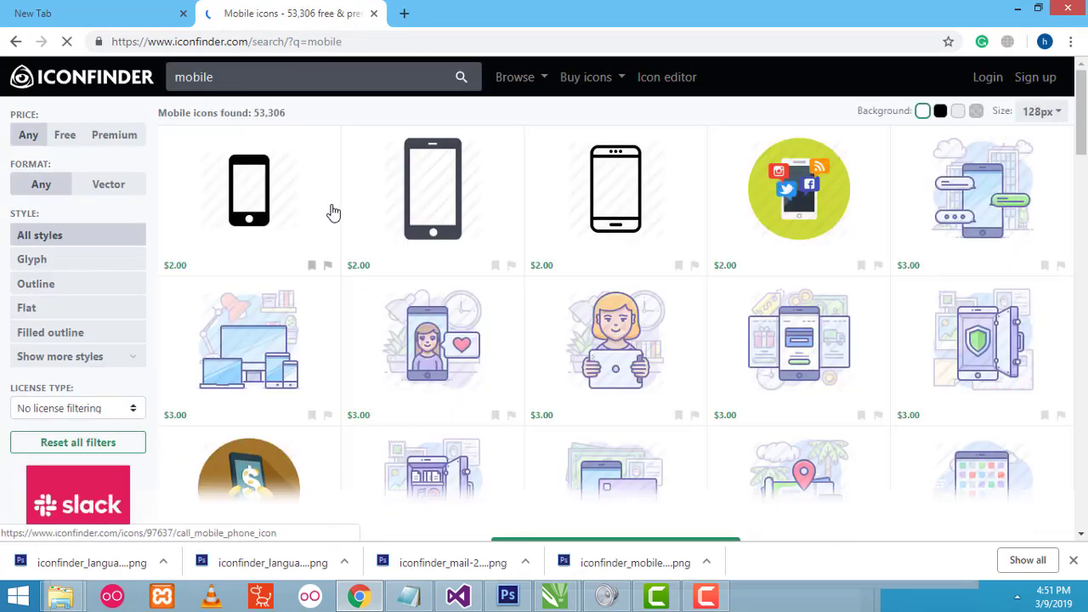
{"action": "scroll", "coordinate": [512, 287], "scroll_direction": "down", "scroll_amount": 3}
{"action": "scroll", "coordinate": [511, 287], "scroll_direction": "down", "scroll_amount": 2}
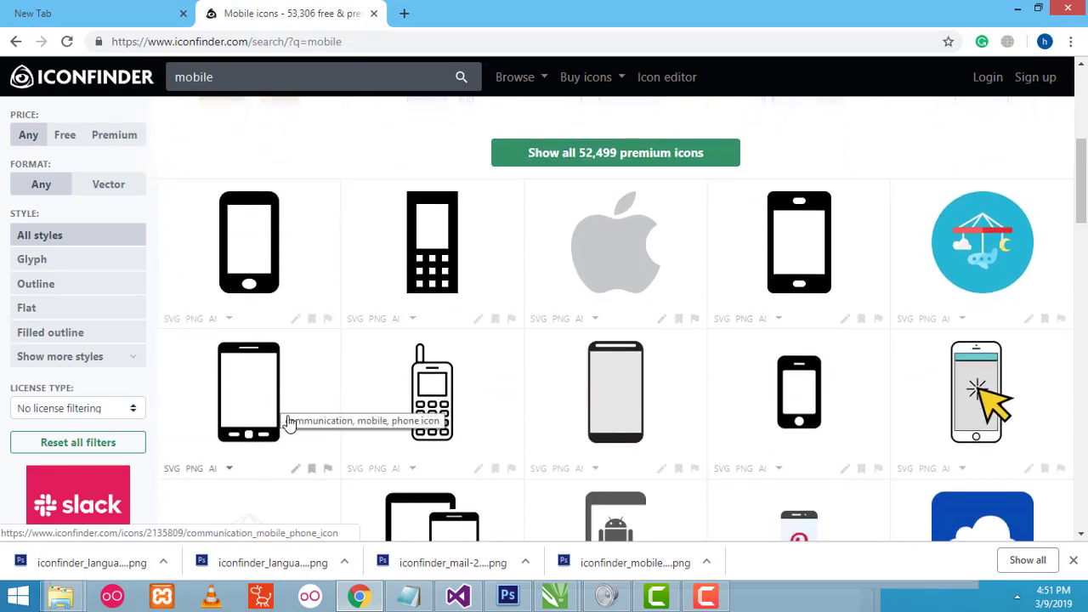
{"action": "left_click", "coordinate": [271, 246]}
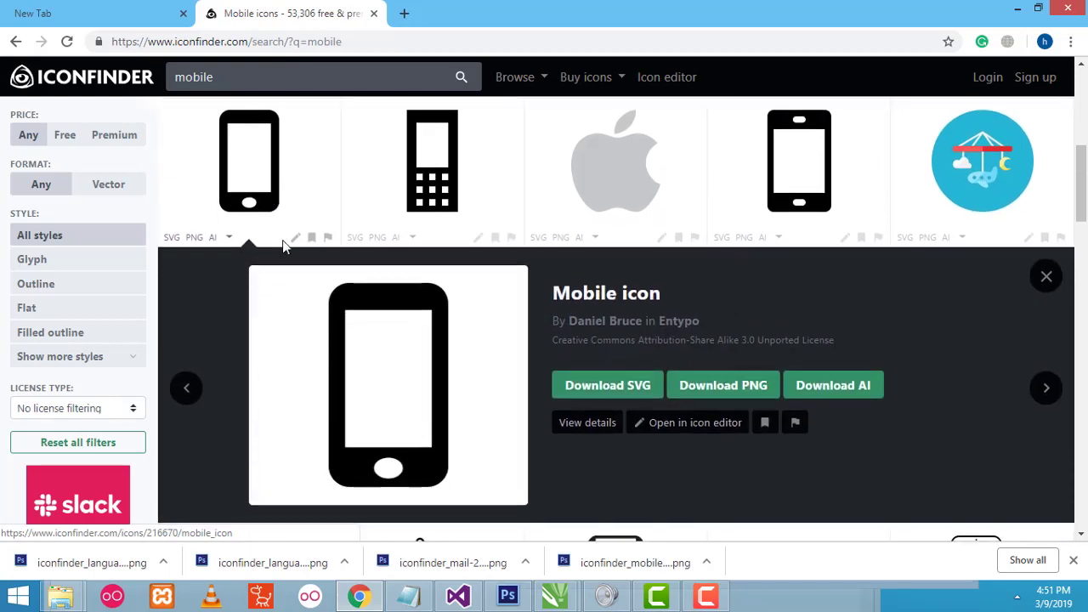
{"action": "left_click", "coordinate": [713, 392]}
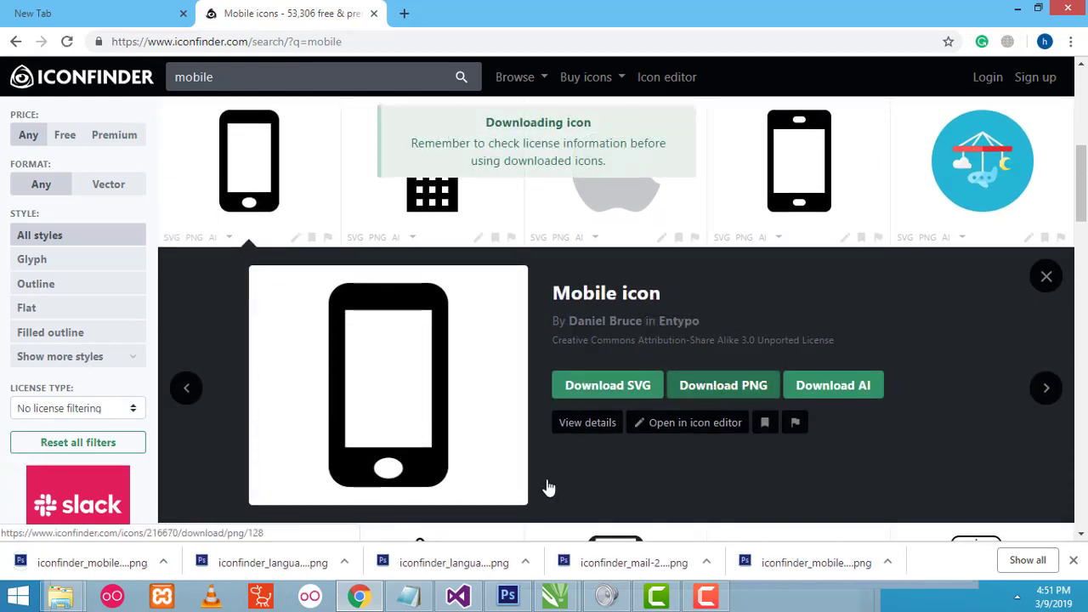
- Copy iconfinder_mobile4_216670 (1) PNG from Downloads, then minimize File Explorer
{"action": "right_click", "coordinate": [81, 571]}
{"action": "left_click", "coordinate": [130, 532]}
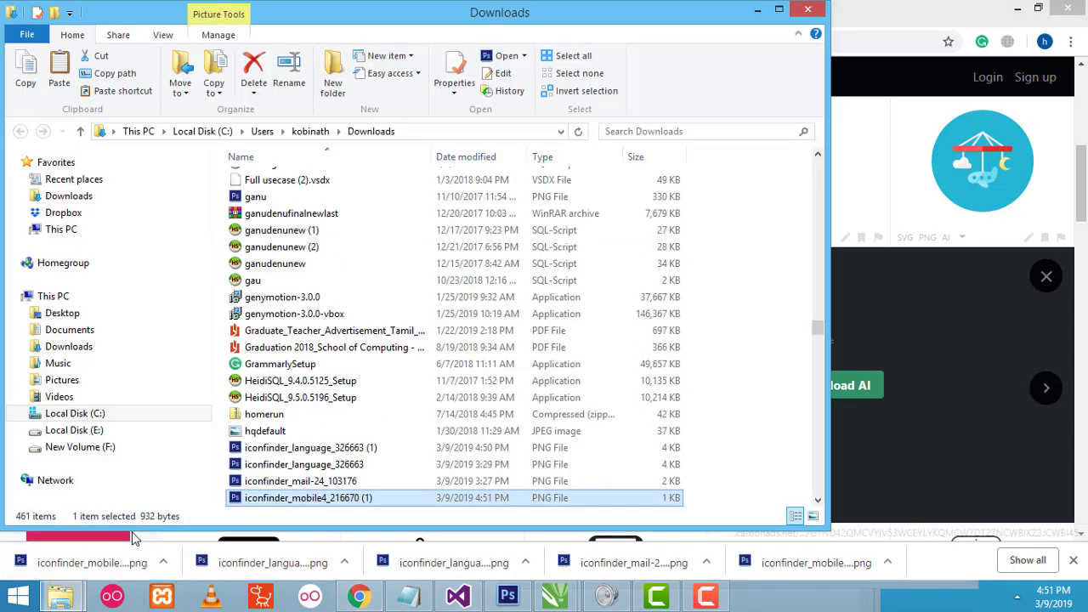
{"action": "right_click", "coordinate": [294, 500]}
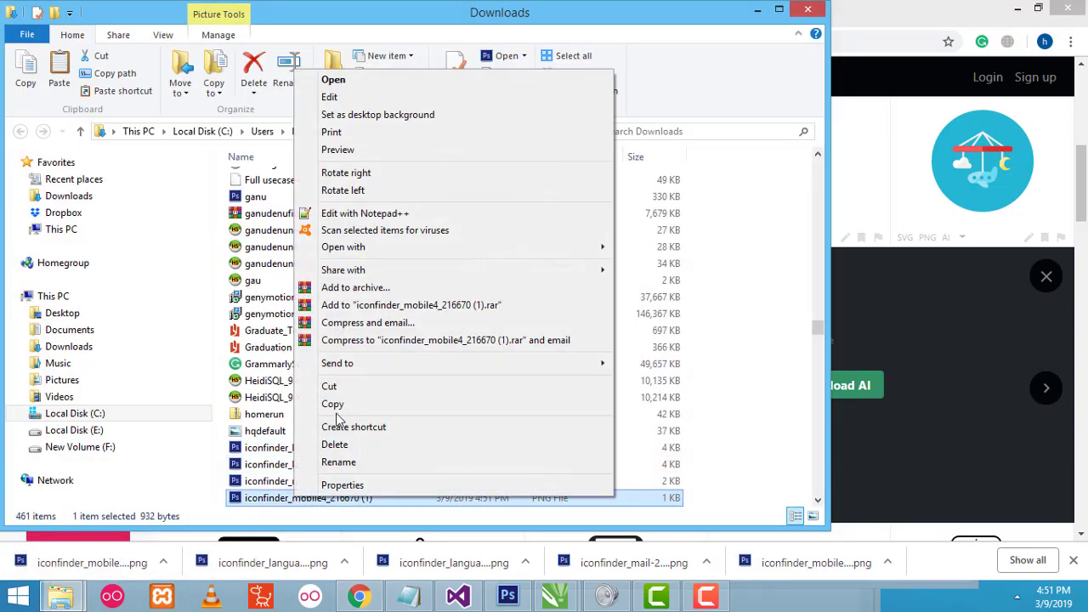
{"action": "left_click", "coordinate": [333, 404]}
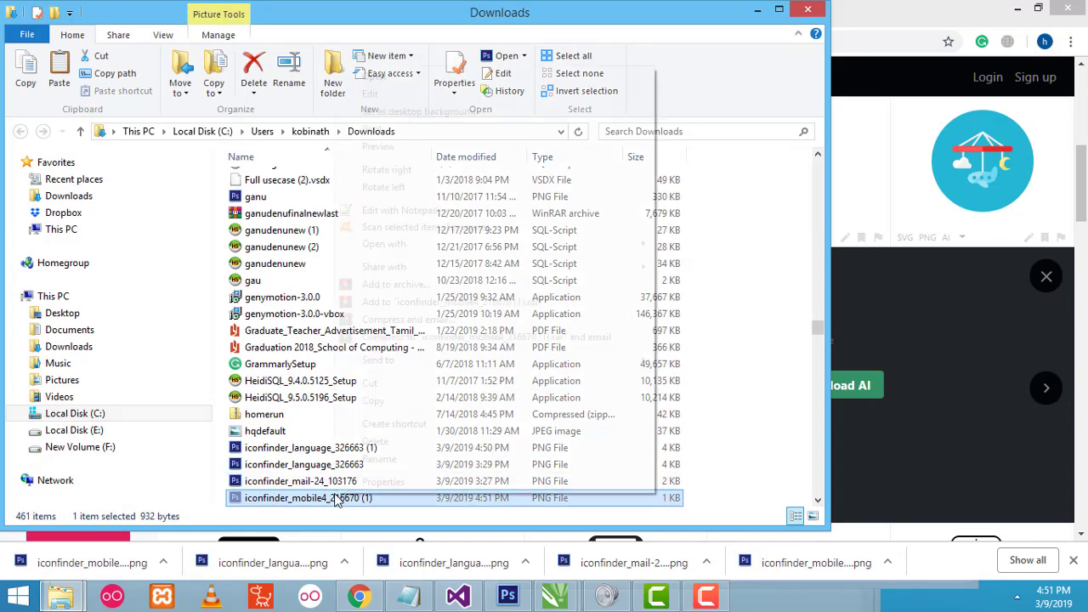
{"action": "right_click", "coordinate": [337, 500]}
{"action": "left_click", "coordinate": [379, 403]}
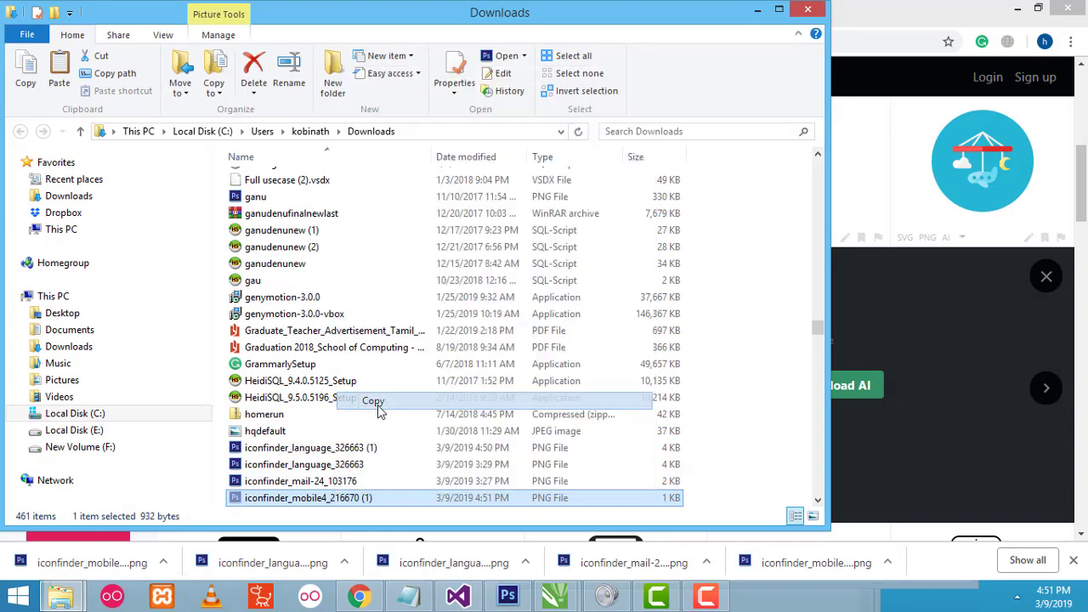
{"action": "left_click", "coordinate": [757, 10]}
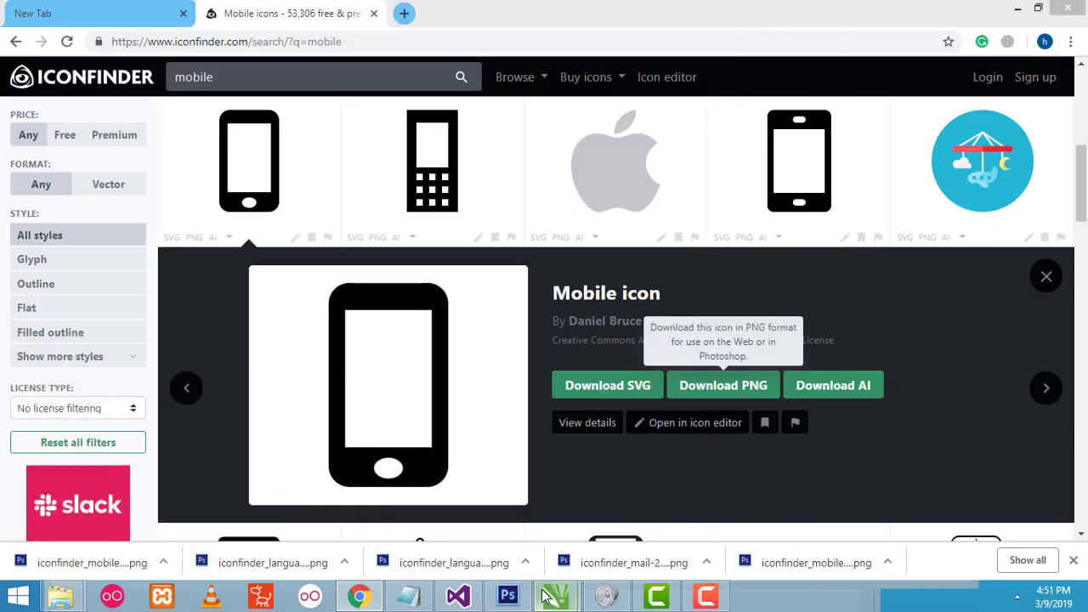
- Paste the phone icon into Untitled-2, shrink it to icon size, and place it above the globe
{"action": "mouse_move", "coordinate": [548, 595]}
{"action": "left_click", "coordinate": [567, 520]}
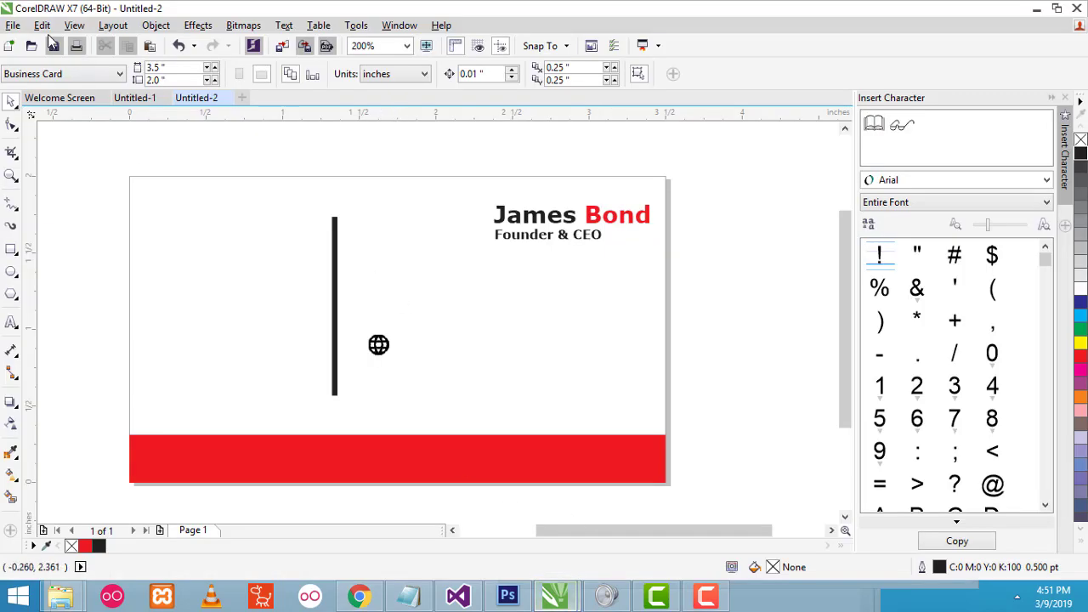
{"action": "right_click", "coordinate": [425, 274]}
{"action": "left_click", "coordinate": [480, 381]}
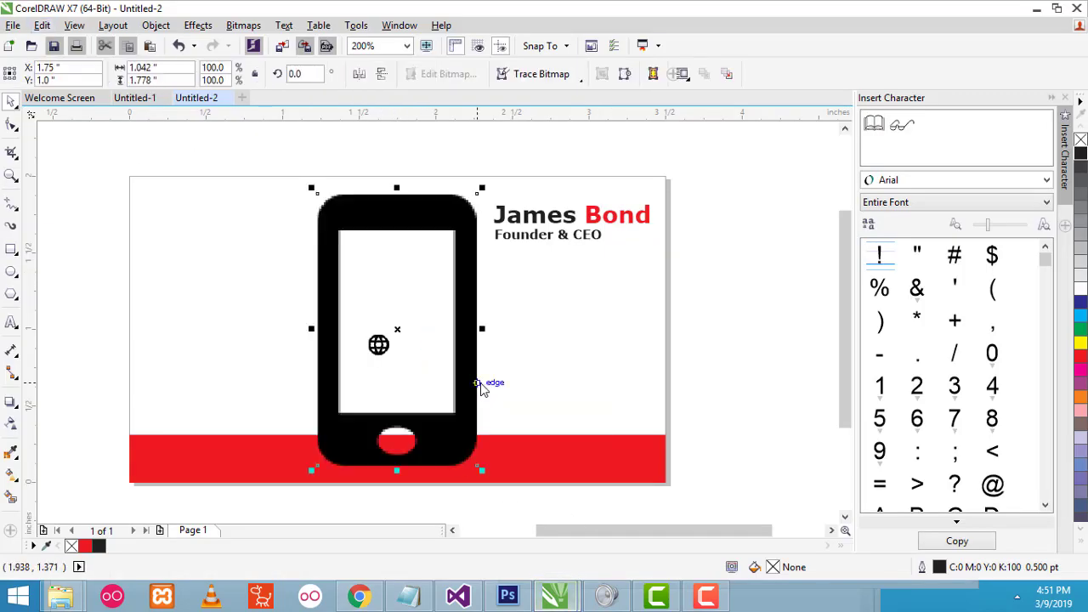
{"action": "left_click_drag", "start_coordinate": [482, 189], "coordinate": [346, 413]}
{"action": "left_click_drag", "start_coordinate": [353, 350], "coordinate": [374, 292]}
{"action": "left_click", "coordinate": [428, 300]}
- Move the globe icon up so it lines up directly under the phone icon
{"action": "left_click", "coordinate": [378, 344]}
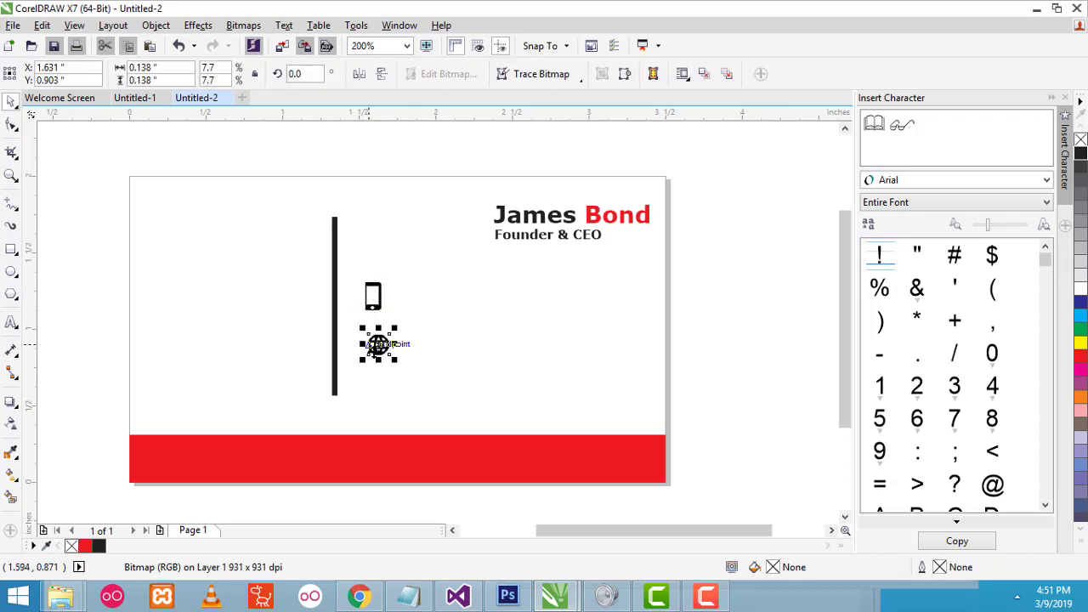
{"action": "left_click_drag", "start_coordinate": [379, 344], "coordinate": [371, 326]}
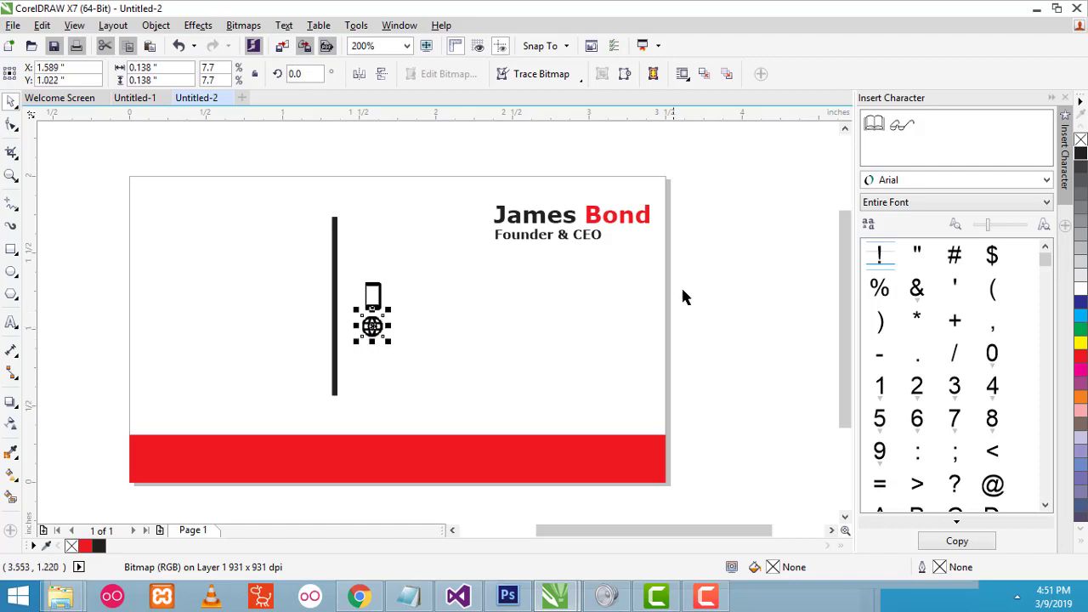
{"action": "left_click", "coordinate": [409, 343]}
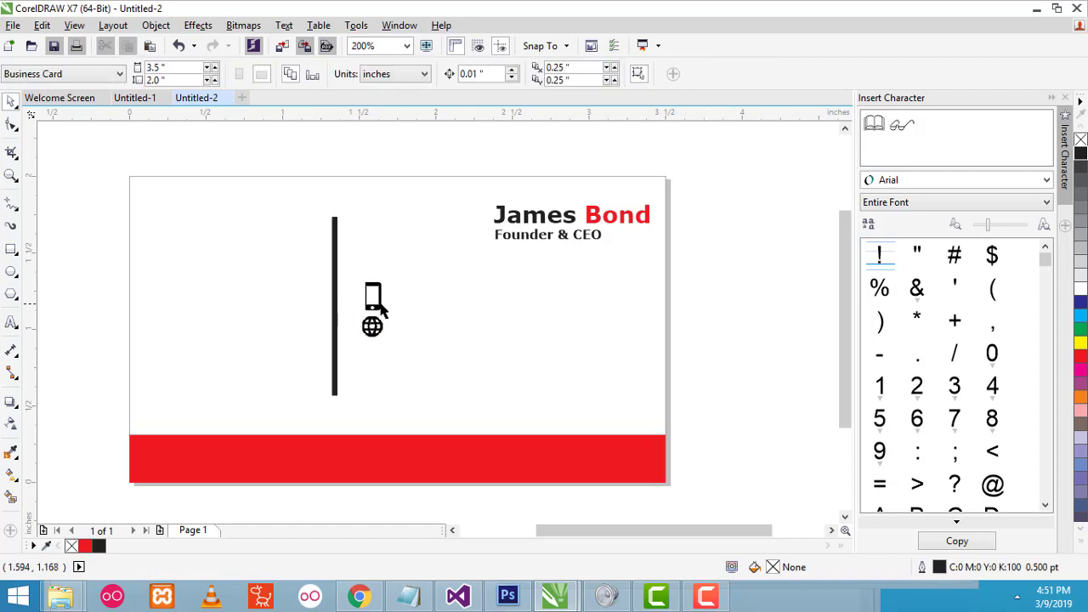
{"action": "scroll", "coordinate": [382, 306], "scroll_direction": "up", "scroll_amount": 1}
{"action": "left_click", "coordinate": [382, 364]}
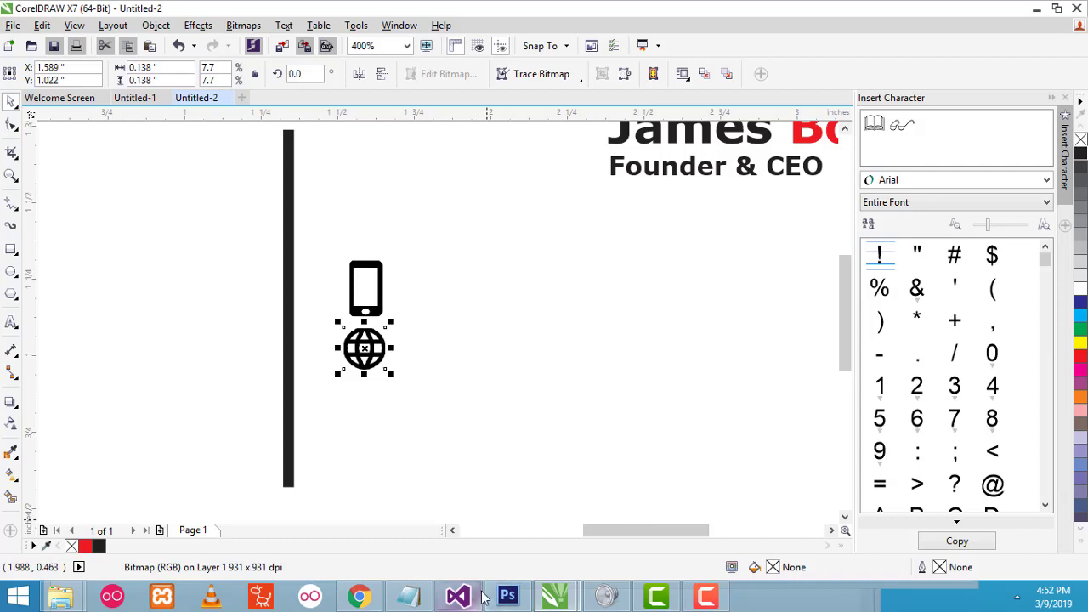
{"action": "scroll", "coordinate": [392, 348], "scroll_direction": "down", "scroll_amount": 1}
{"action": "scroll", "coordinate": [408, 338], "scroll_direction": "up", "scroll_amount": 1}
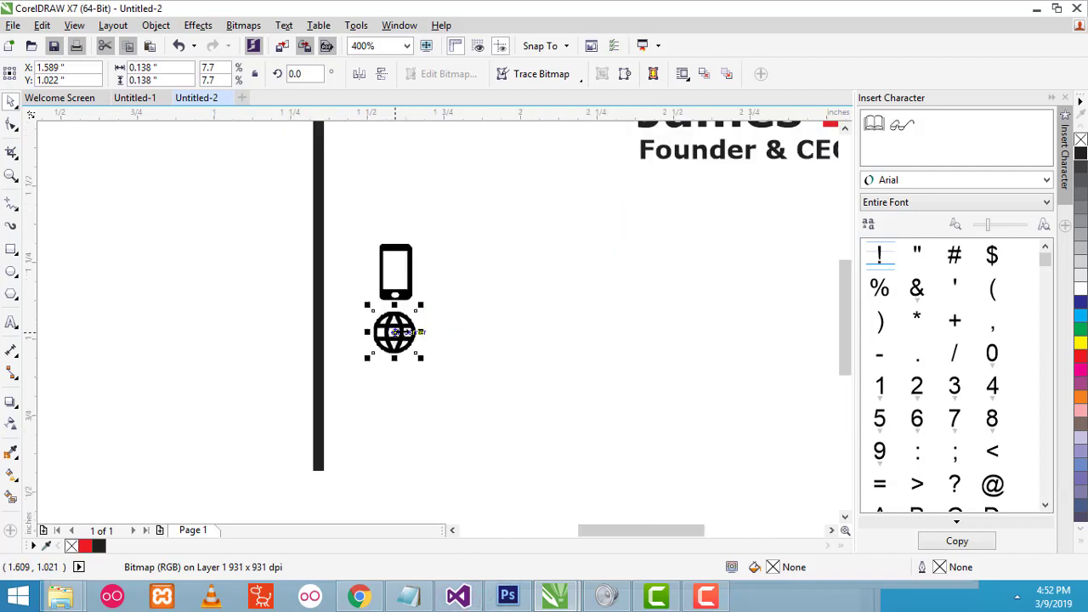
{"action": "scroll", "coordinate": [394, 333], "scroll_direction": "up", "scroll_amount": 1}
{"action": "scroll", "coordinate": [394, 332], "scroll_direction": "down", "scroll_amount": 1}
{"action": "scroll", "coordinate": [394, 332], "scroll_direction": "up", "scroll_amount": 1}
{"action": "left_click_drag", "start_coordinate": [389, 333], "coordinate": [396, 338]}
{"action": "left_click", "coordinate": [430, 292]}
{"action": "left_click", "coordinate": [431, 293]}
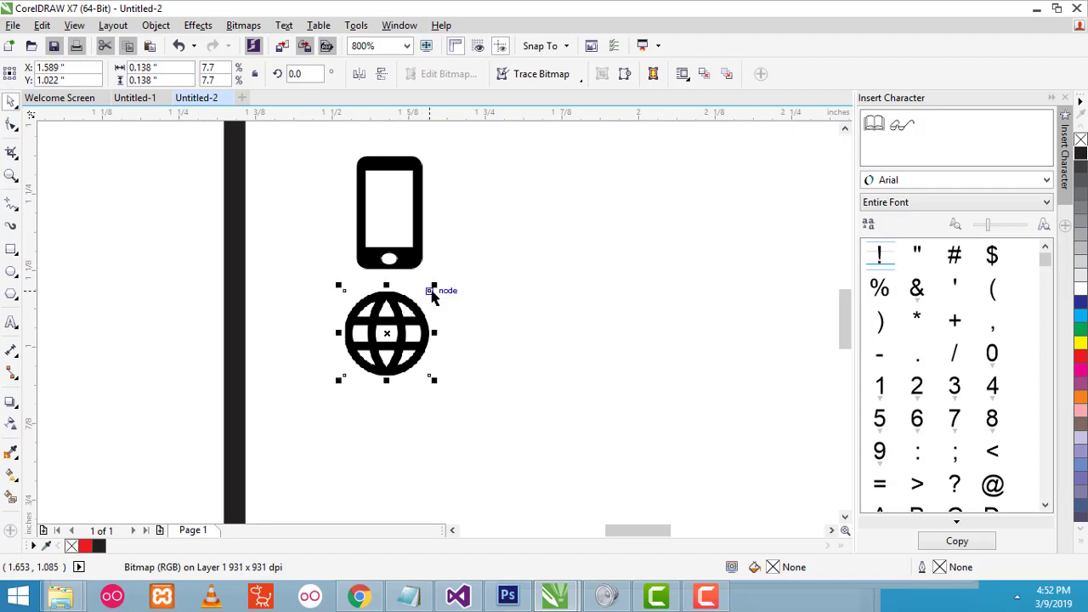
{"action": "left_click_drag", "start_coordinate": [367, 357], "coordinate": [377, 361]}
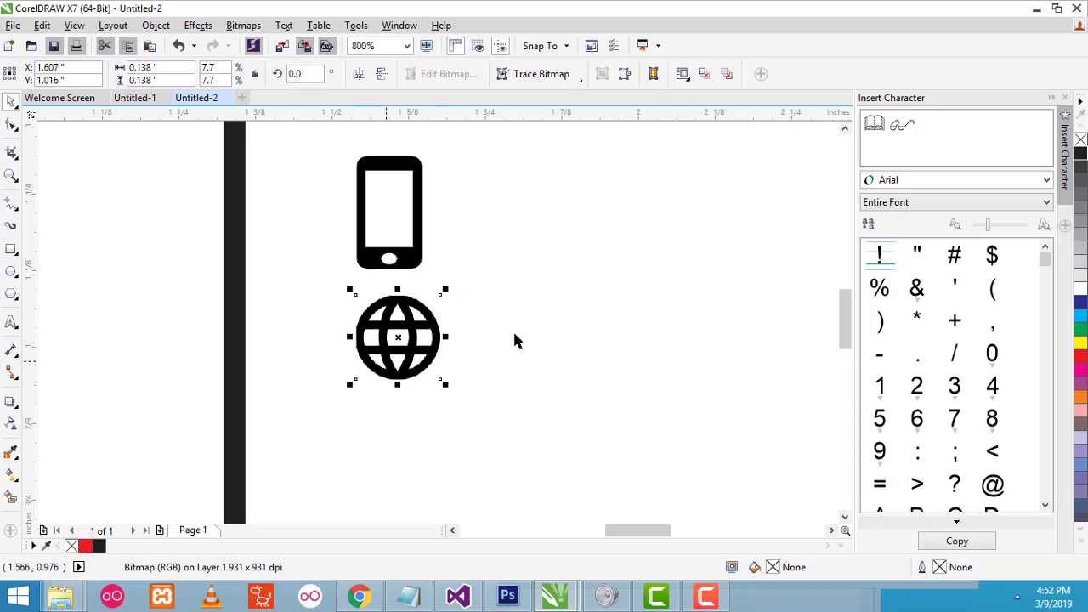
- Type a placeholder number 23234234 beside the phone icon and zoom out
{"action": "left_click", "coordinate": [12, 325]}
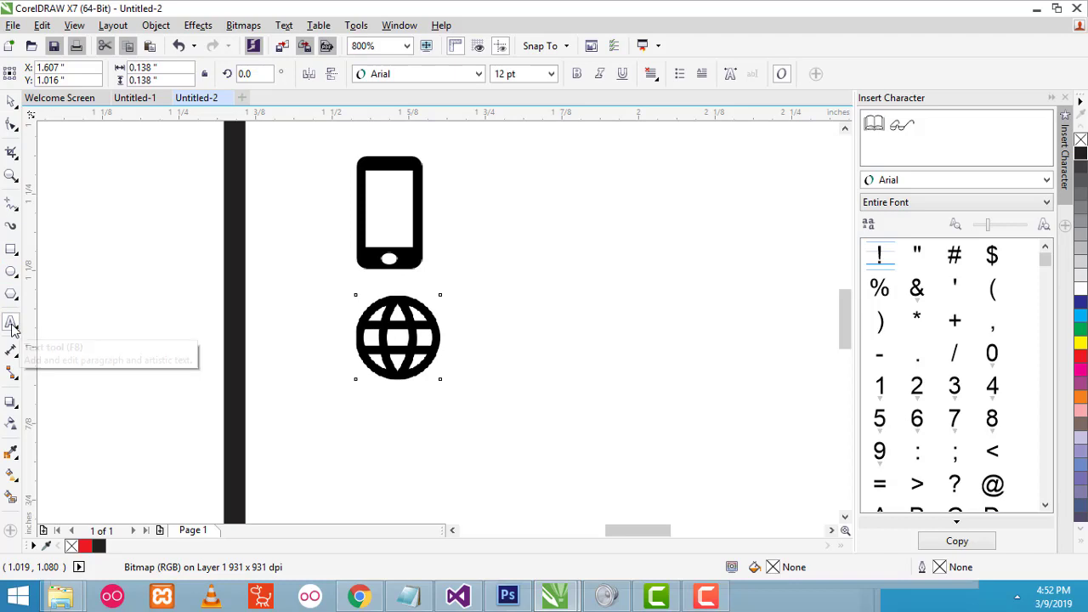
{"action": "left_click", "coordinate": [499, 236]}
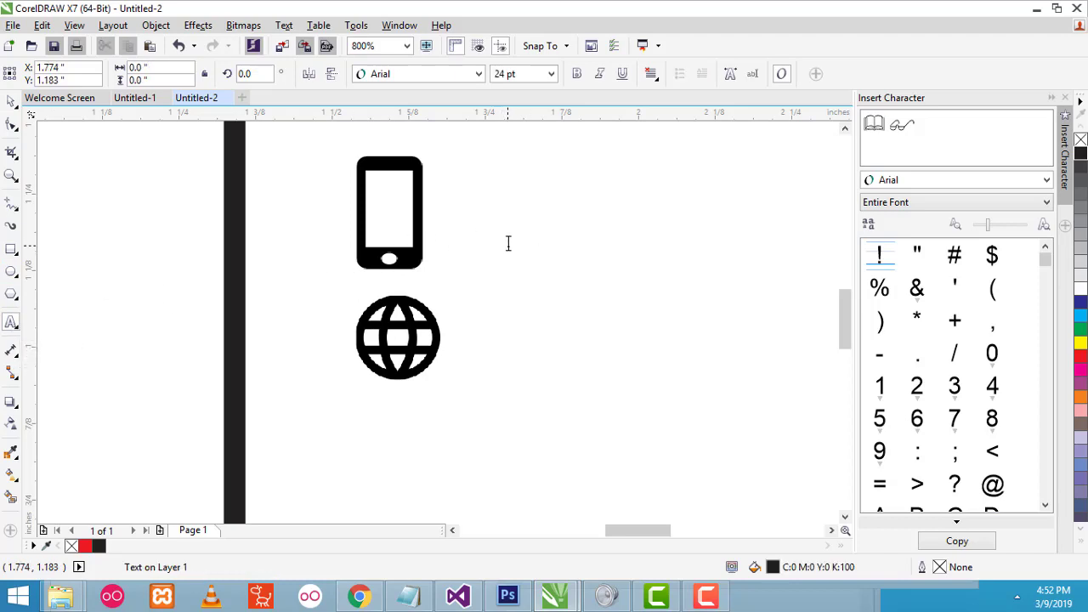
{"action": "type", "text": "23234234"}
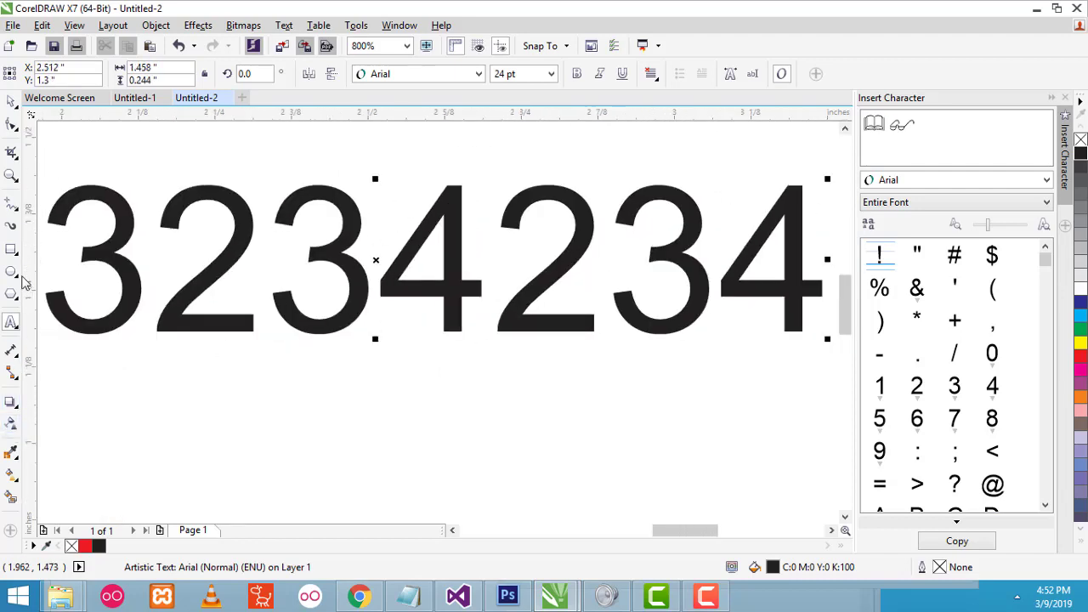
{"action": "left_click", "coordinate": [10, 176]}
{"action": "left_click", "coordinate": [109, 75]}
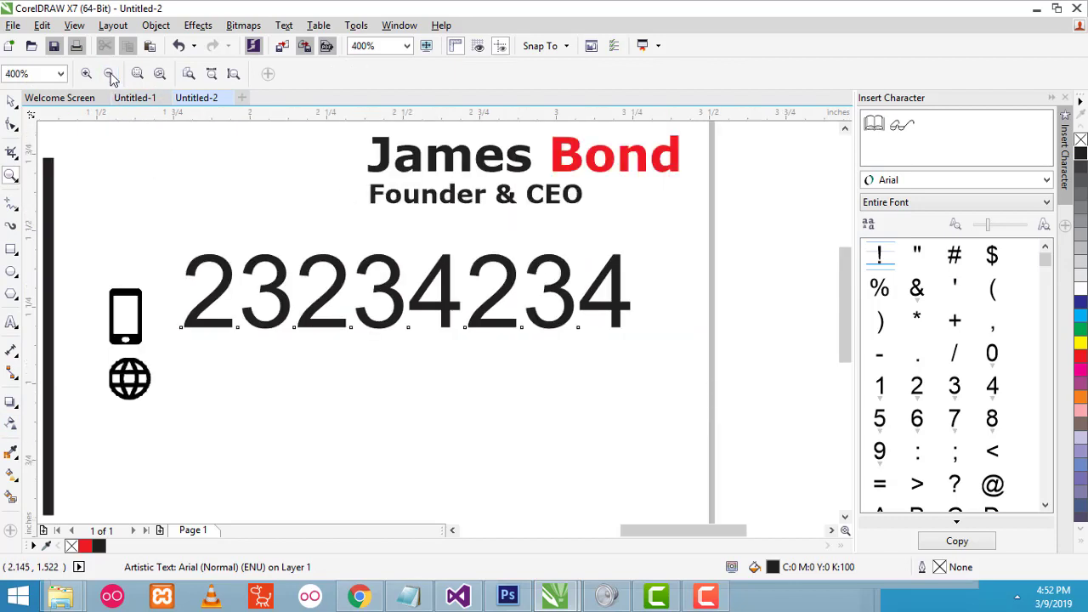
{"action": "left_click", "coordinate": [110, 75]}
- Format the number text as Verdana Normal 8 pt, with italic and bold left off
{"action": "left_click", "coordinate": [10, 102]}
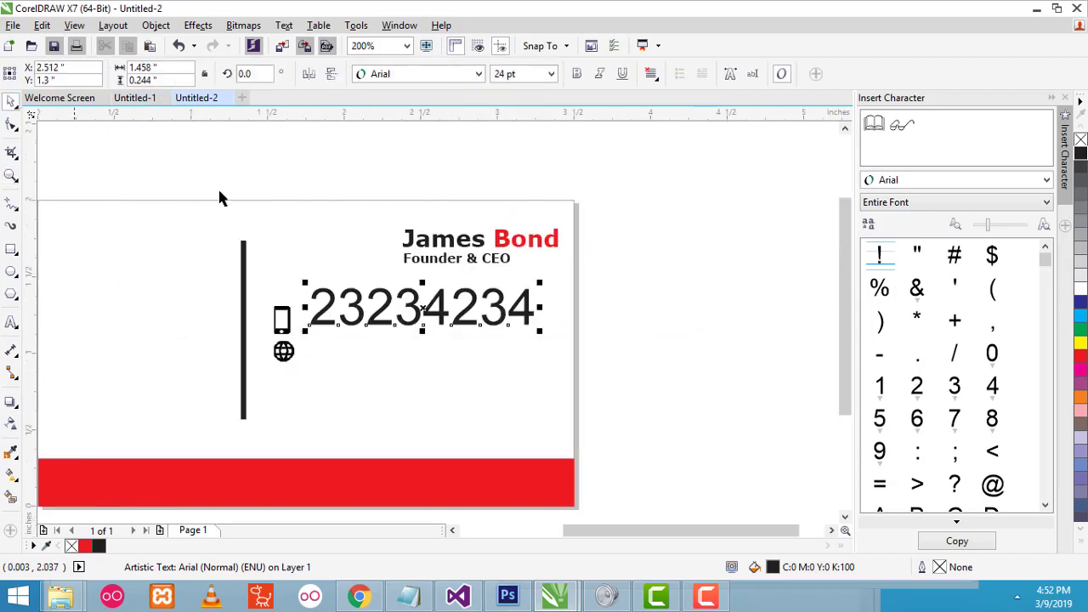
{"action": "left_click", "coordinate": [439, 73]}
{"action": "mouse_move", "coordinate": [573, 115]}
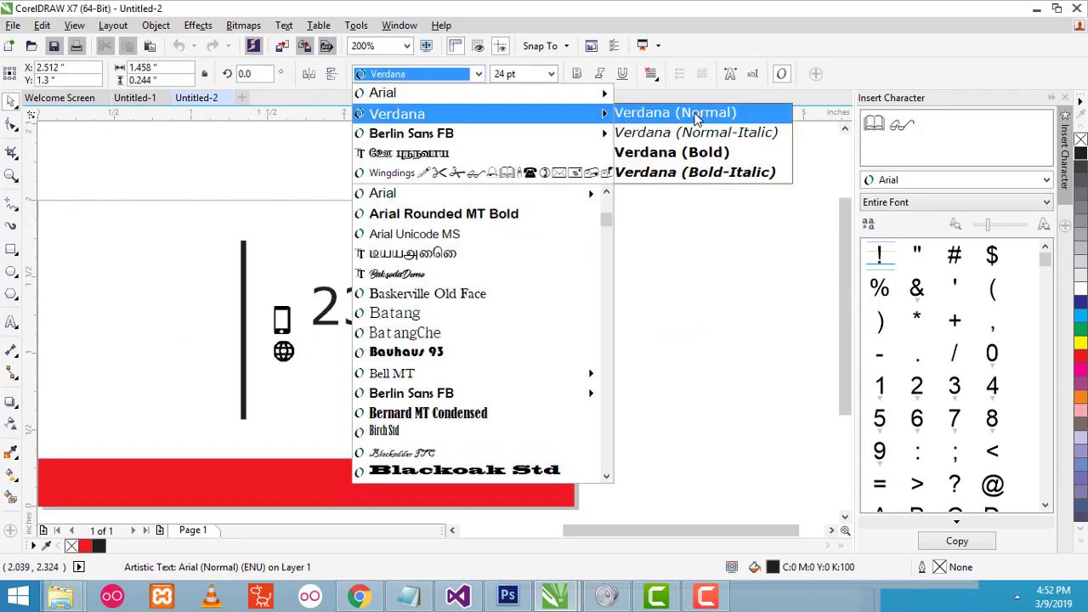
{"action": "left_click", "coordinate": [660, 111]}
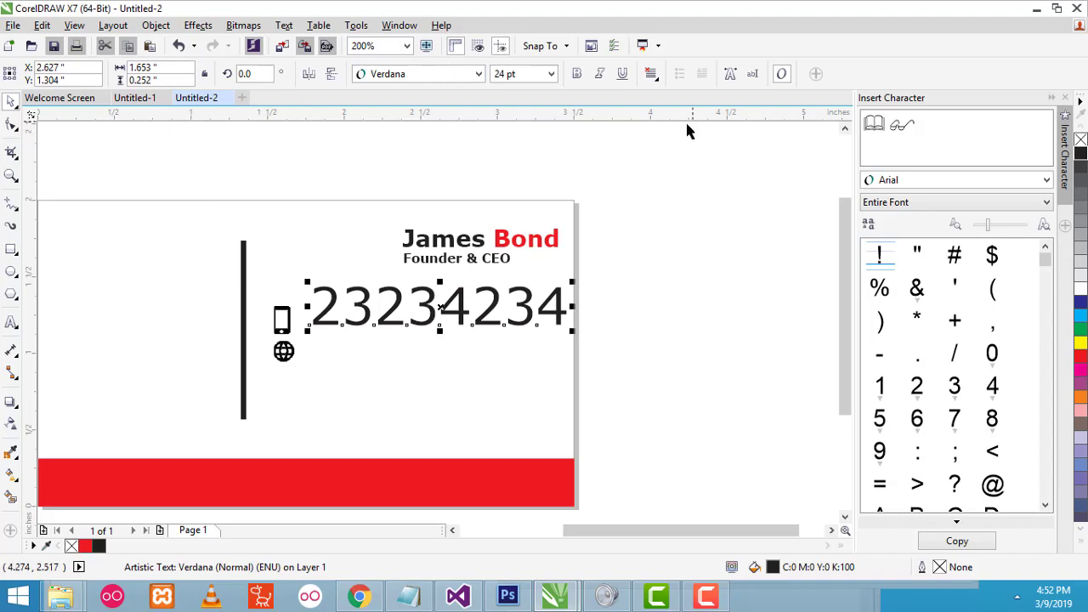
{"action": "left_click", "coordinate": [552, 74]}
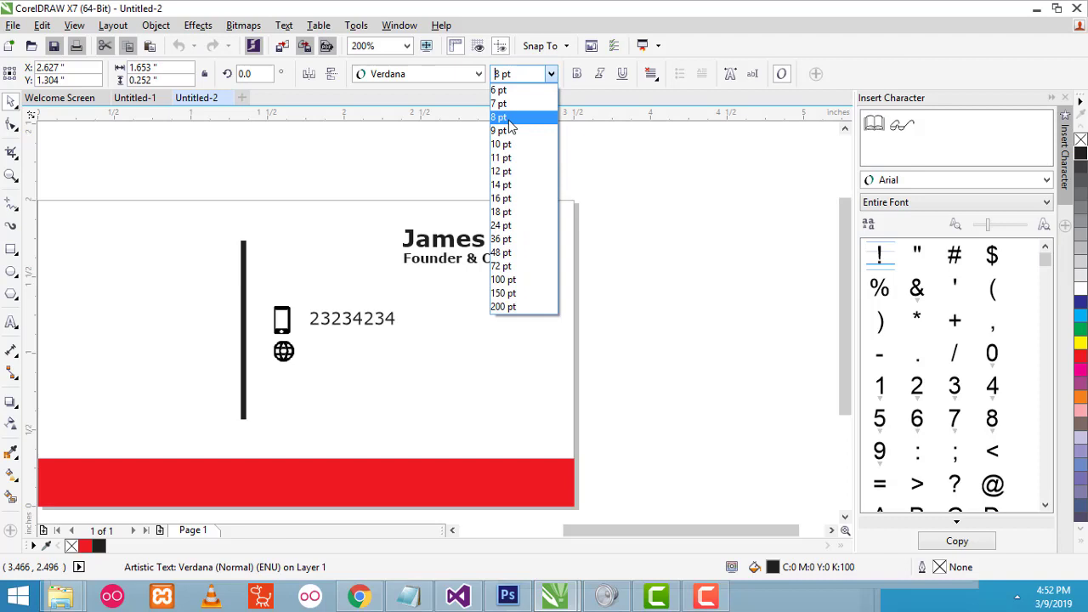
{"action": "left_click", "coordinate": [508, 119]}
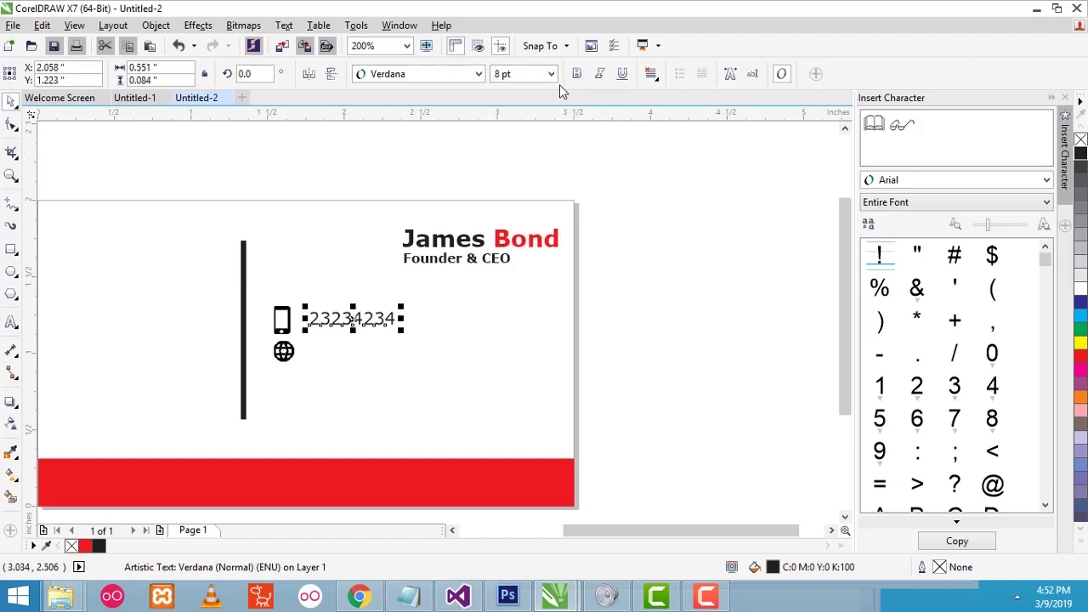
{"action": "left_click", "coordinate": [597, 75]}
{"action": "left_click", "coordinate": [577, 74]}
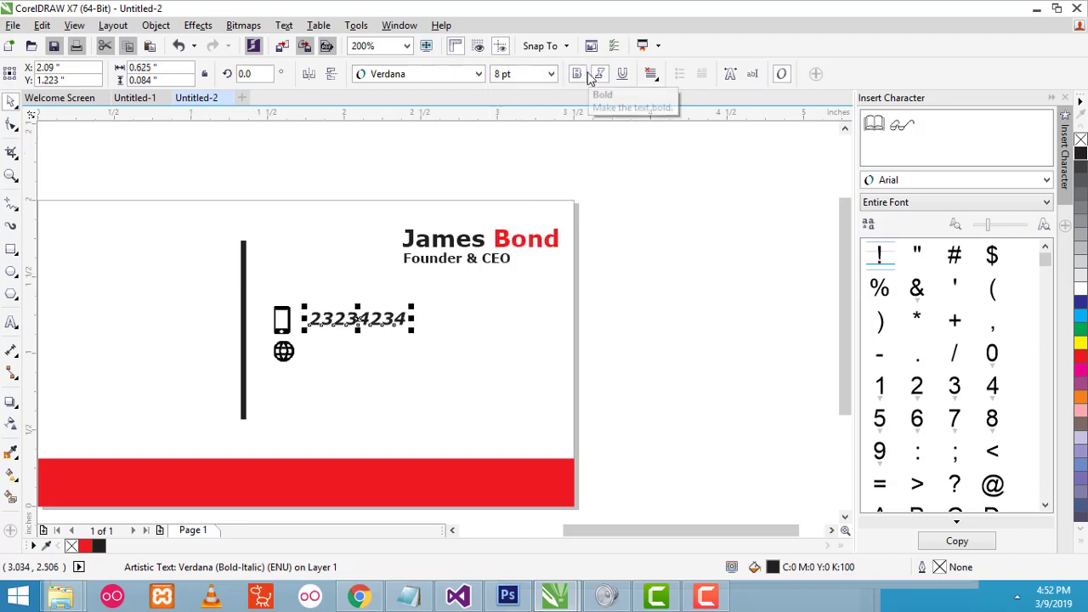
{"action": "left_click", "coordinate": [598, 75]}
{"action": "left_click", "coordinate": [576, 74]}
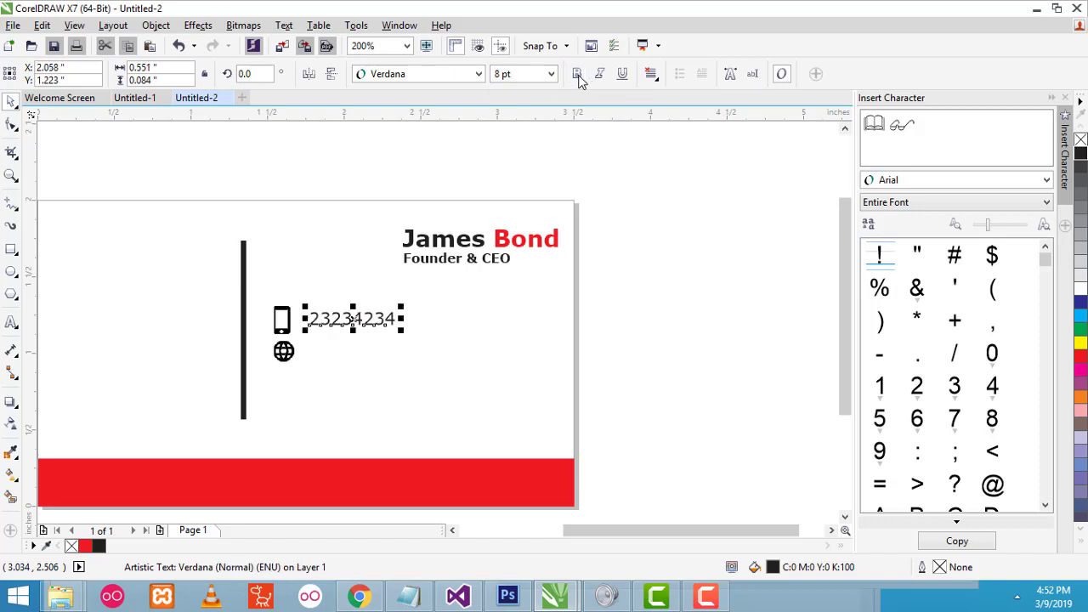
- Replace the text with the new phone number and nudge it slightly left and down
{"action": "double_click", "coordinate": [354, 321]}
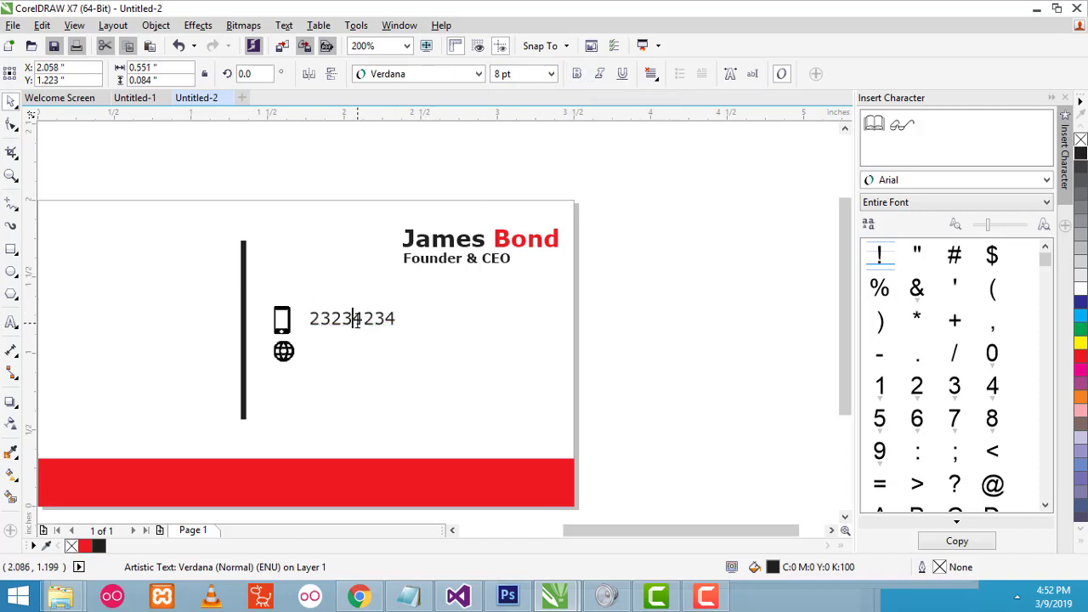
{"action": "type", "text": "sasa"}
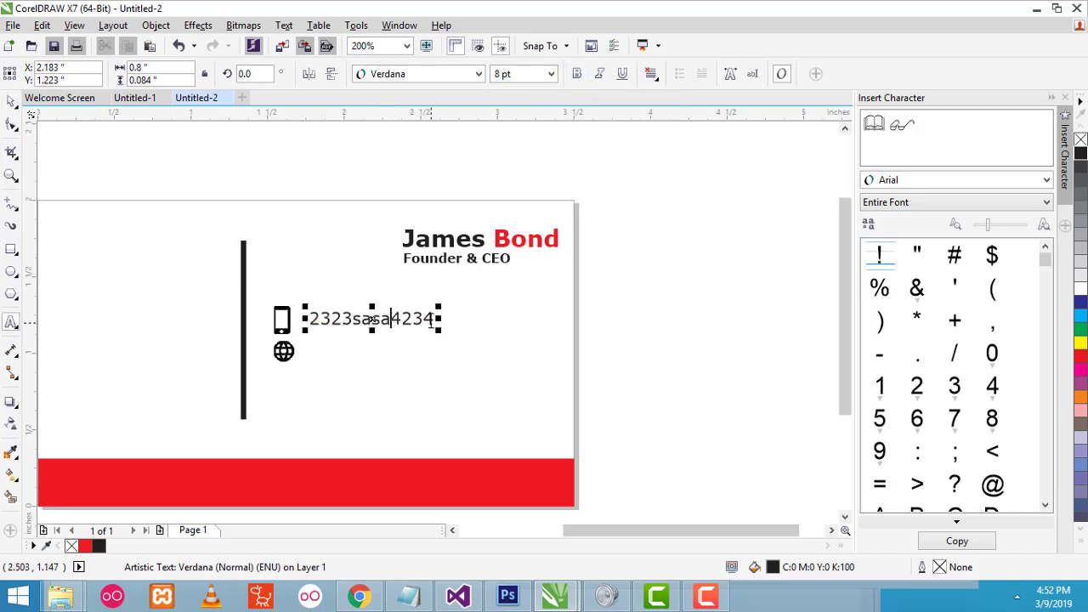
{"action": "left_click_drag", "start_coordinate": [432, 321], "coordinate": [296, 313]}
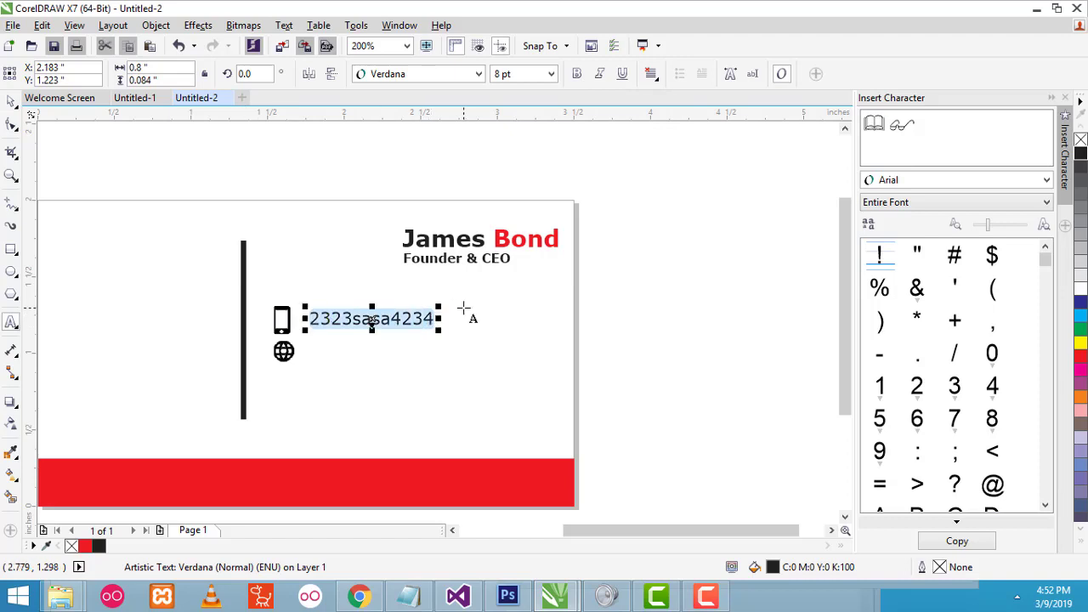
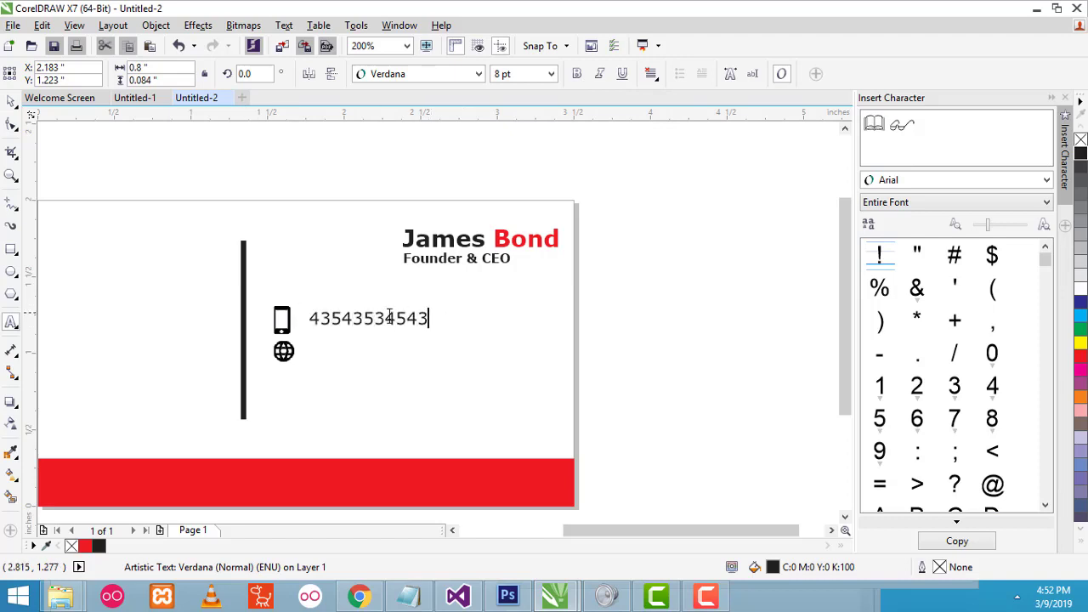
{"action": "key", "text": "ctrl+space"}
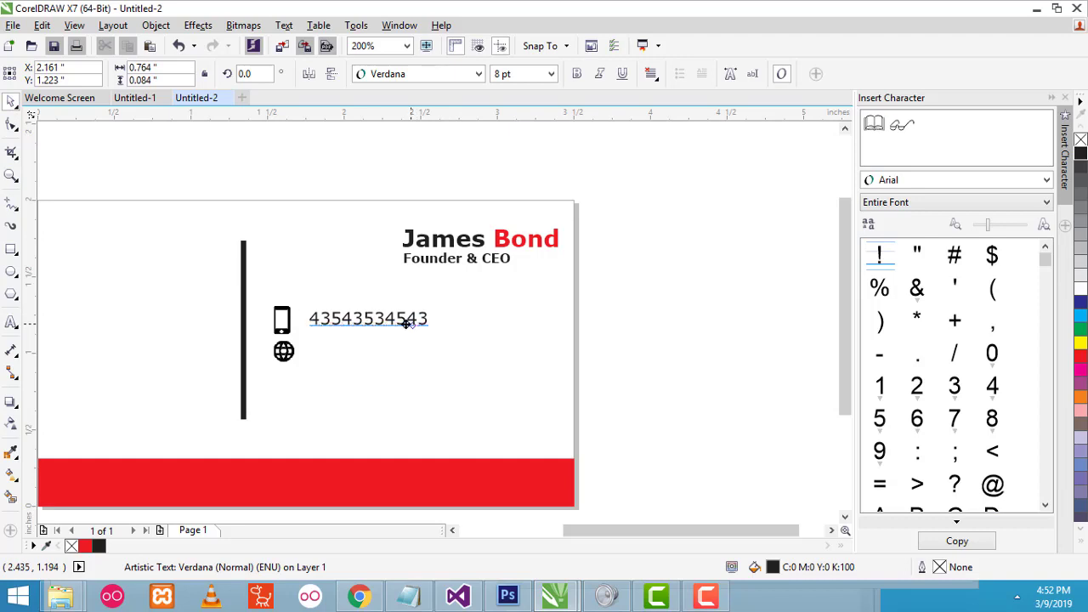
{"action": "left_click_drag", "start_coordinate": [408, 324], "coordinate": [402, 325]}
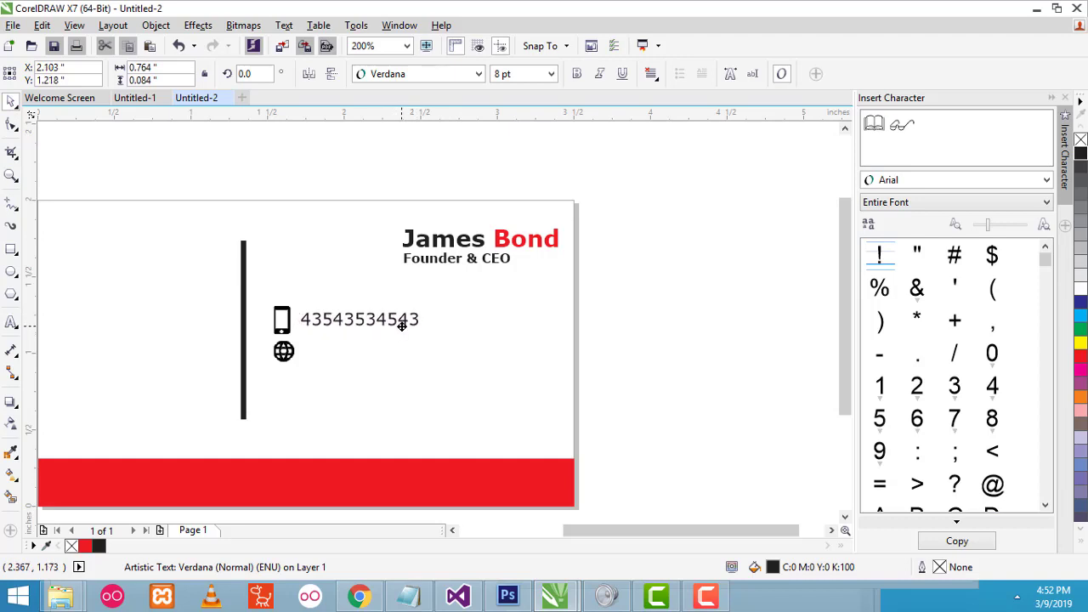
{"action": "left_click", "coordinate": [718, 322]}
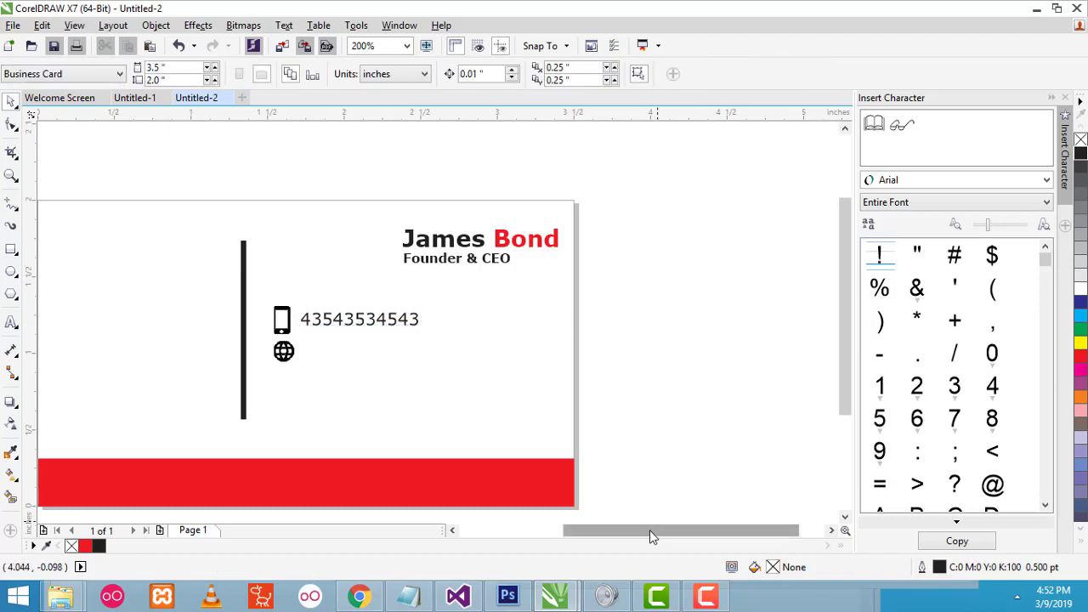
- Make the phone number bold
{"action": "left_click_drag", "start_coordinate": [649, 536], "coordinate": [596, 536]}
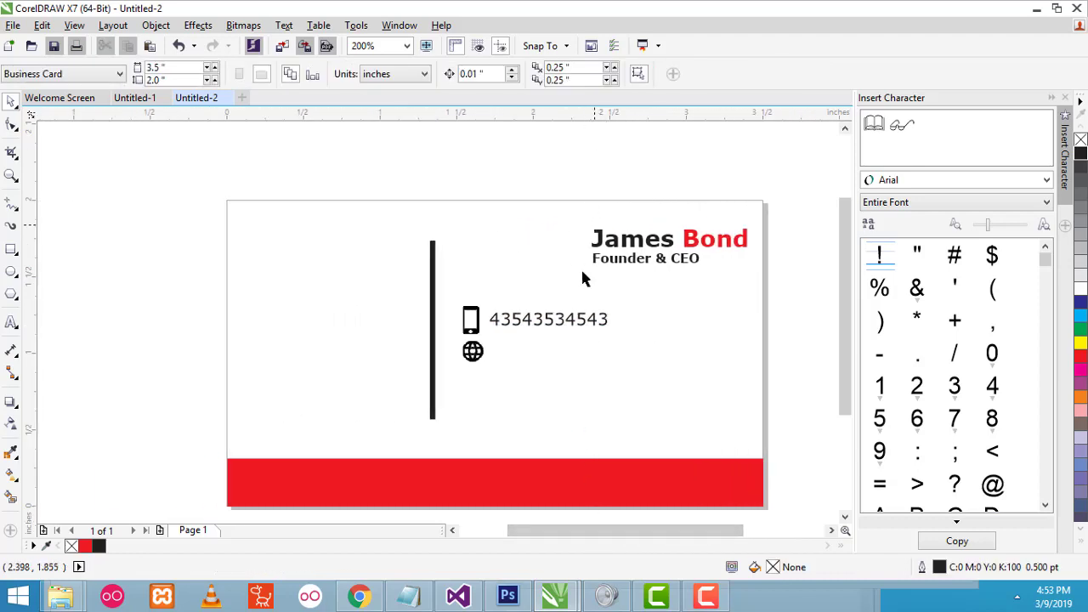
{"action": "left_click", "coordinate": [561, 330]}
{"action": "left_click", "coordinate": [579, 74]}
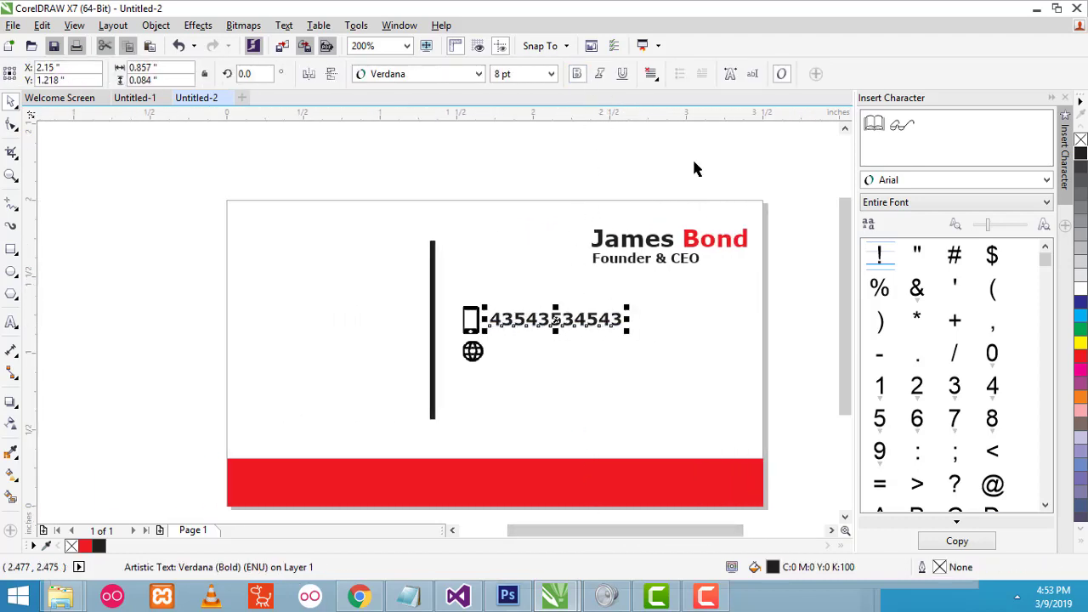
{"action": "left_click", "coordinate": [780, 238]}
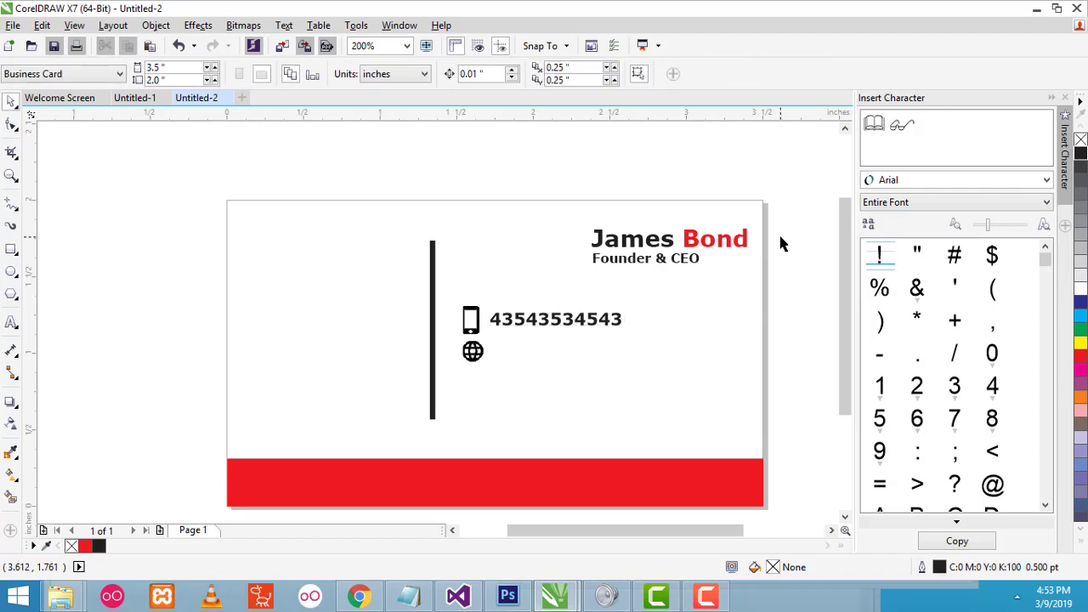
{"action": "left_click", "coordinate": [474, 359]}
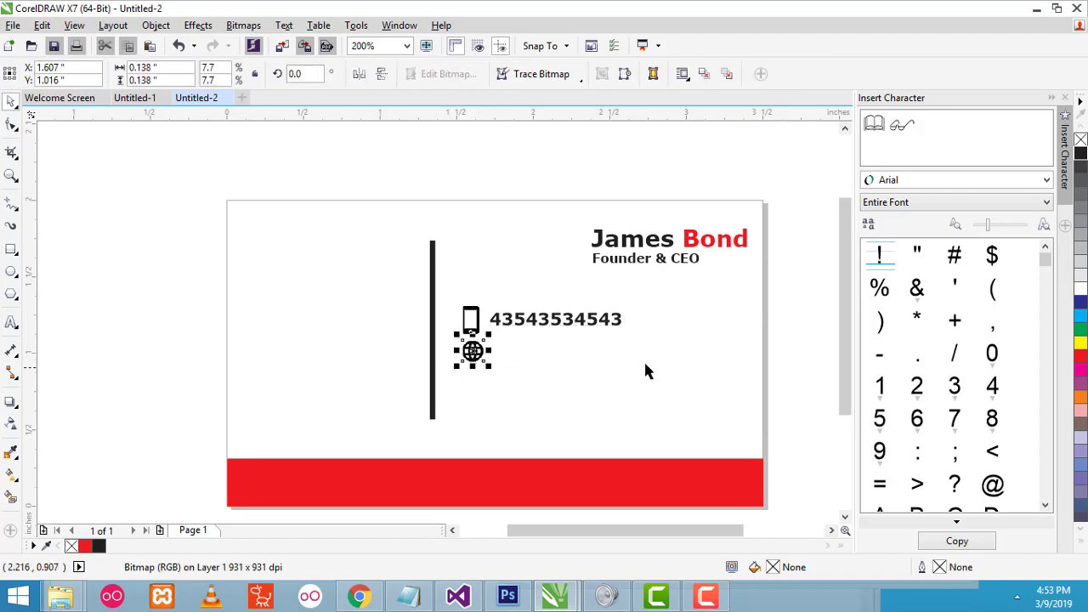
{"action": "left_click", "coordinate": [159, 213]}
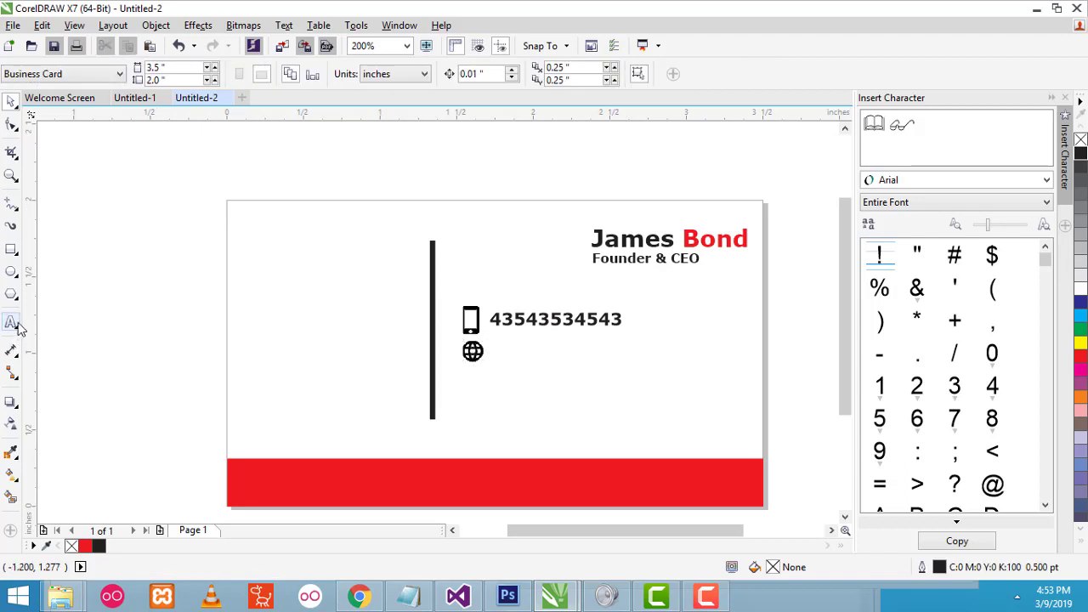
{"action": "left_click", "coordinate": [11, 321]}
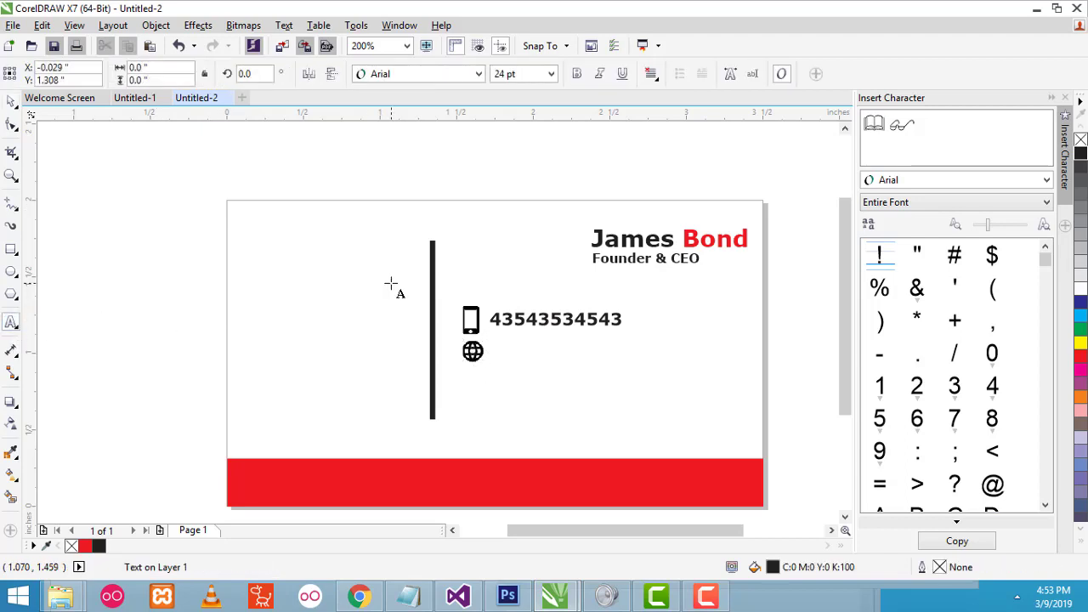
{"action": "type", "text": "www.sa"}
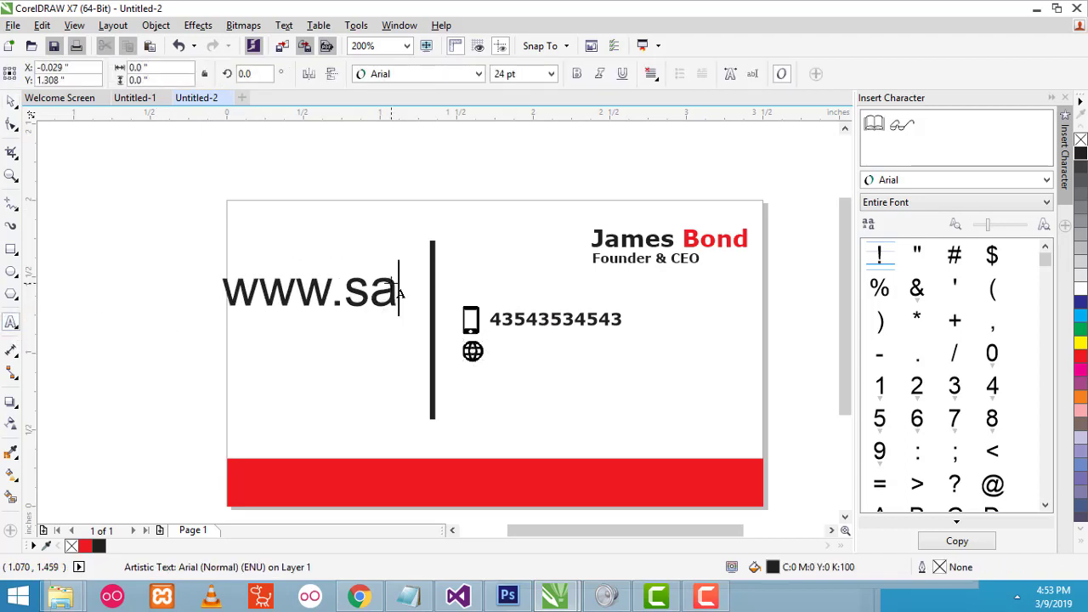
{"action": "type", "text": "mple"}
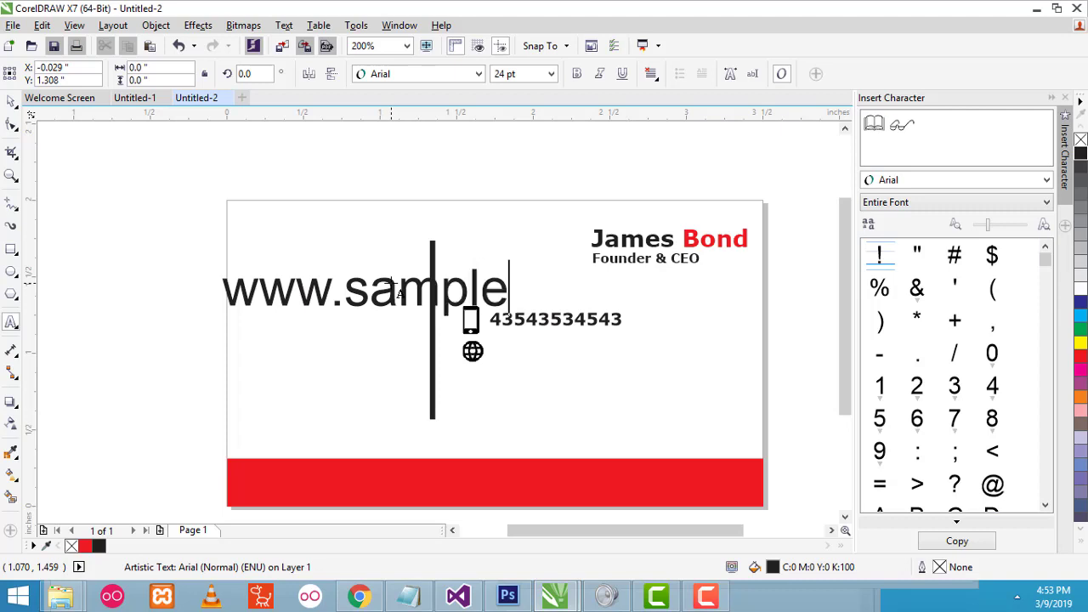
{"action": "type", "text": ".com"}
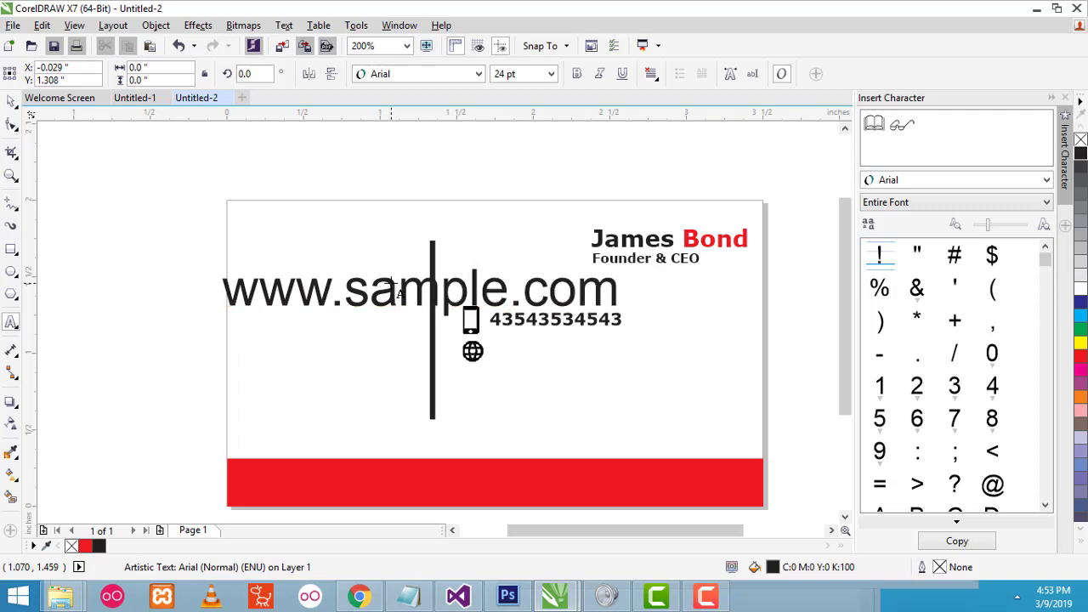
{"action": "key", "text": "Escape"}
{"action": "left_click", "coordinate": [11, 100]}
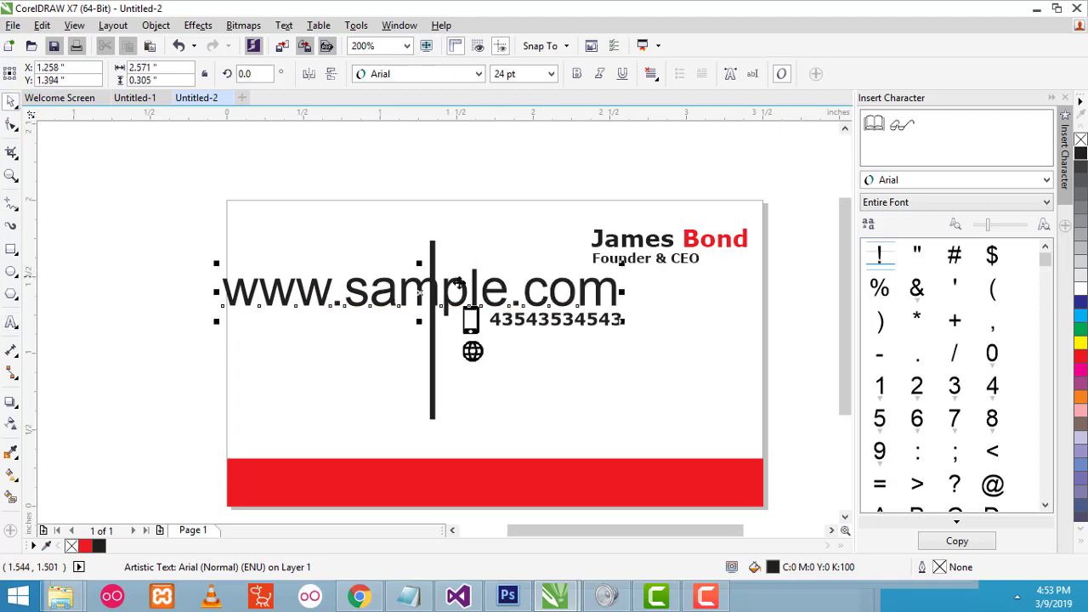
{"action": "left_click", "coordinate": [451, 78]}
{"action": "left_click", "coordinate": [705, 111]}
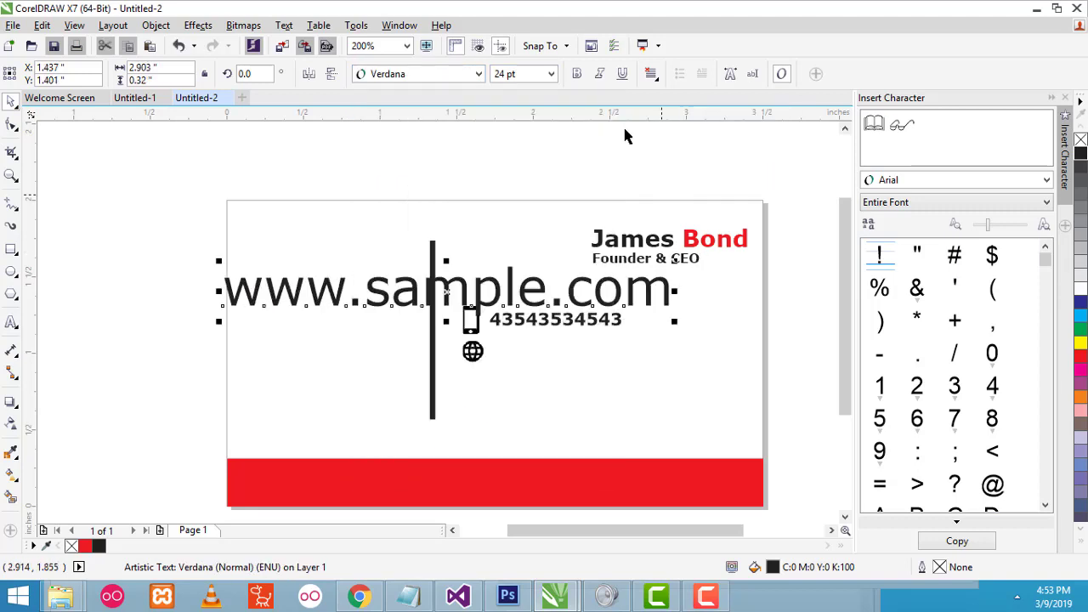
{"action": "left_click", "coordinate": [550, 74]}
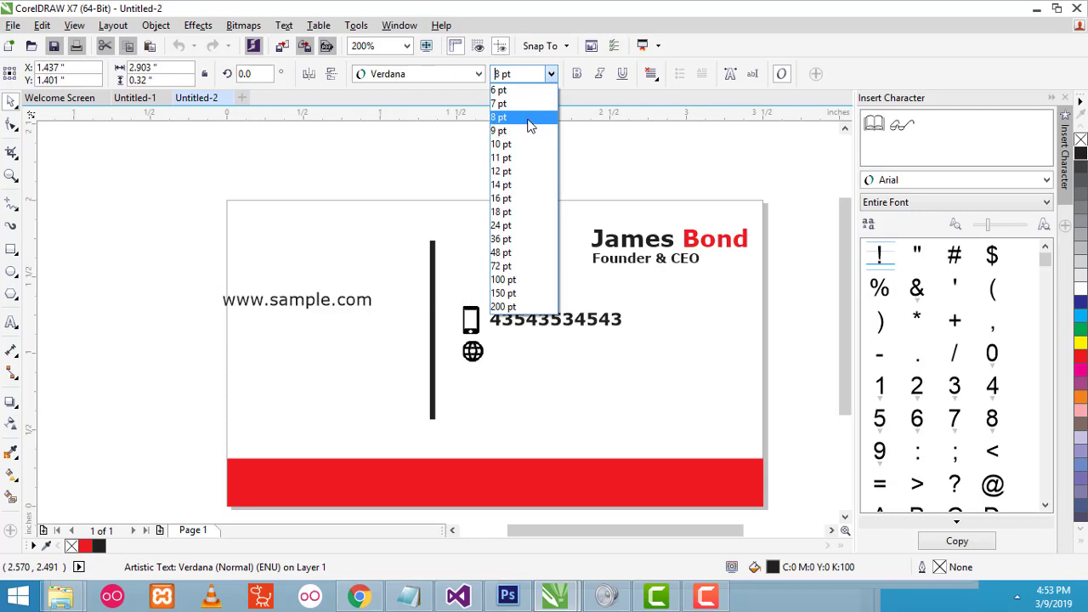
{"action": "left_click", "coordinate": [526, 118]}
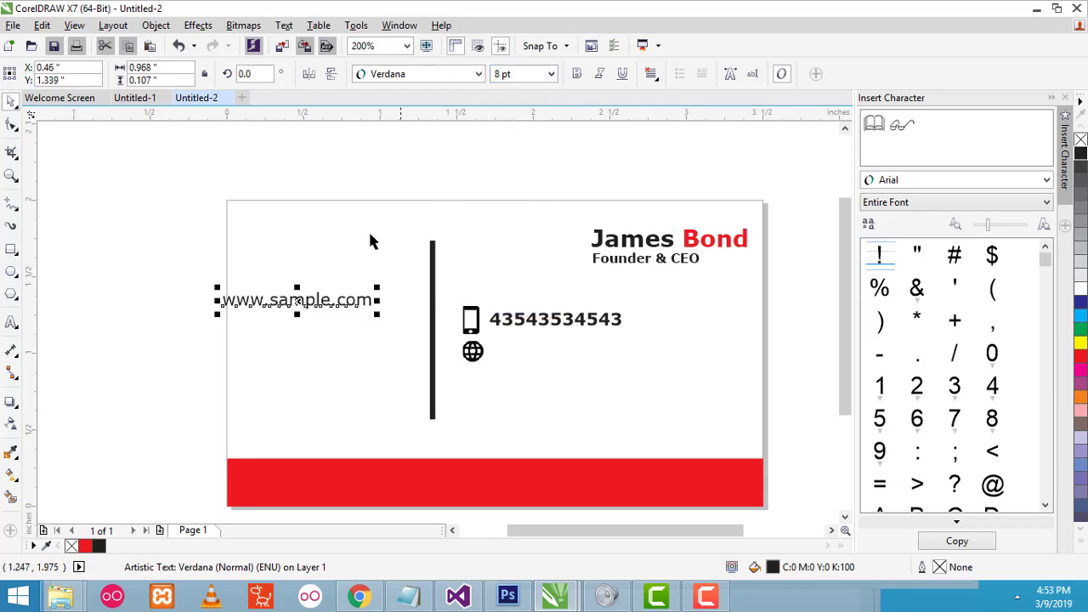
{"action": "left_click", "coordinate": [577, 74]}
{"action": "left_click_drag", "start_coordinate": [286, 302], "coordinate": [550, 346]}
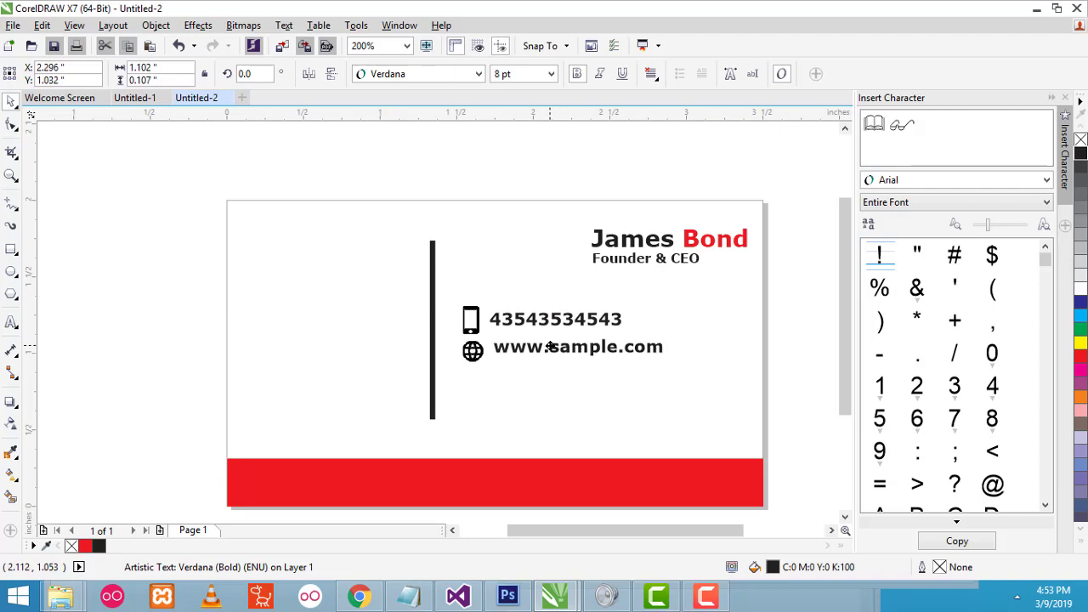
- Shrink the phone number and website text to 7 pt and nudge the website line into place
{"action": "left_click", "coordinate": [554, 318]}
{"action": "left_click", "coordinate": [551, 74]}
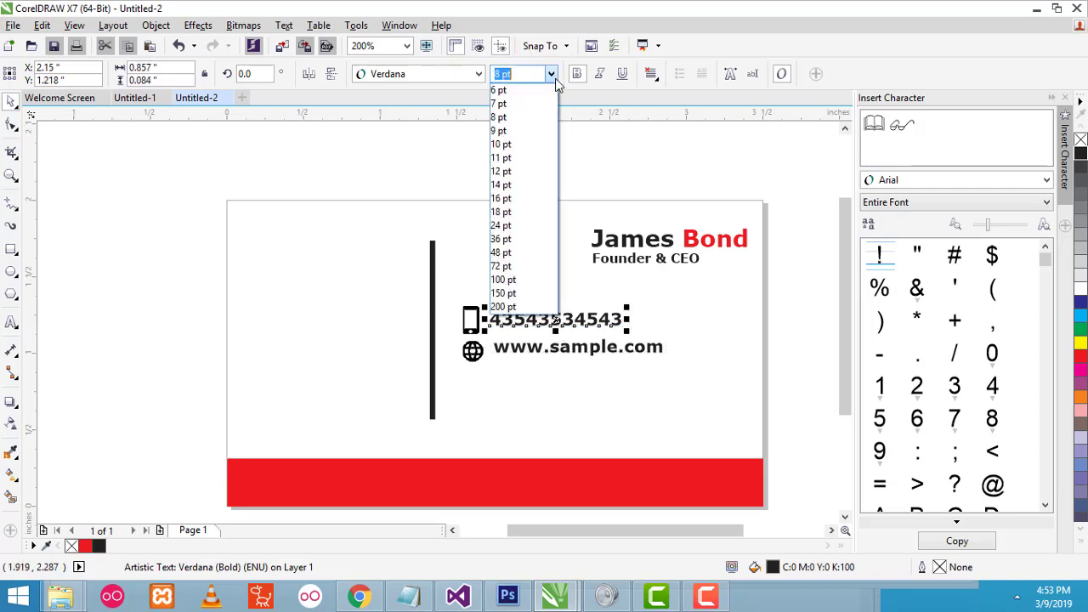
{"action": "left_click", "coordinate": [520, 102]}
{"action": "left_click", "coordinate": [580, 357]}
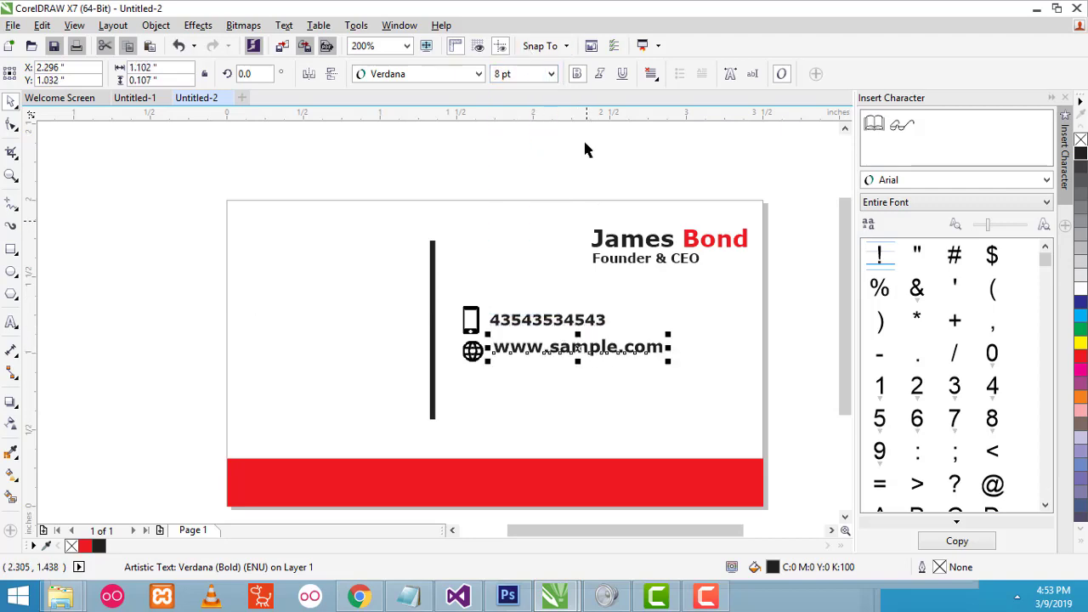
{"action": "left_click", "coordinate": [551, 74]}
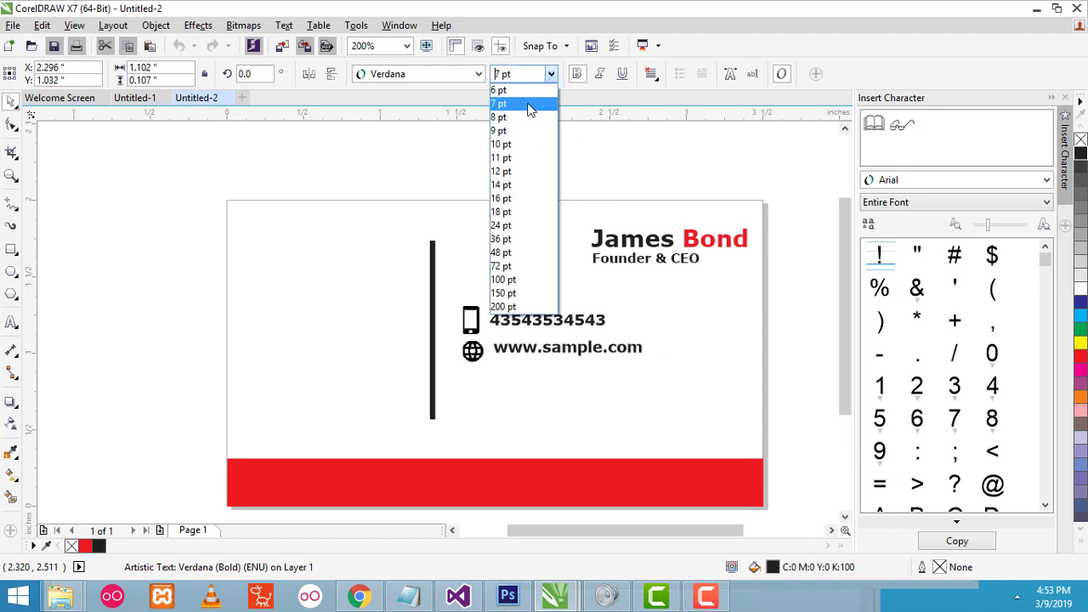
{"action": "left_click", "coordinate": [520, 103]}
{"action": "left_click", "coordinate": [814, 274]}
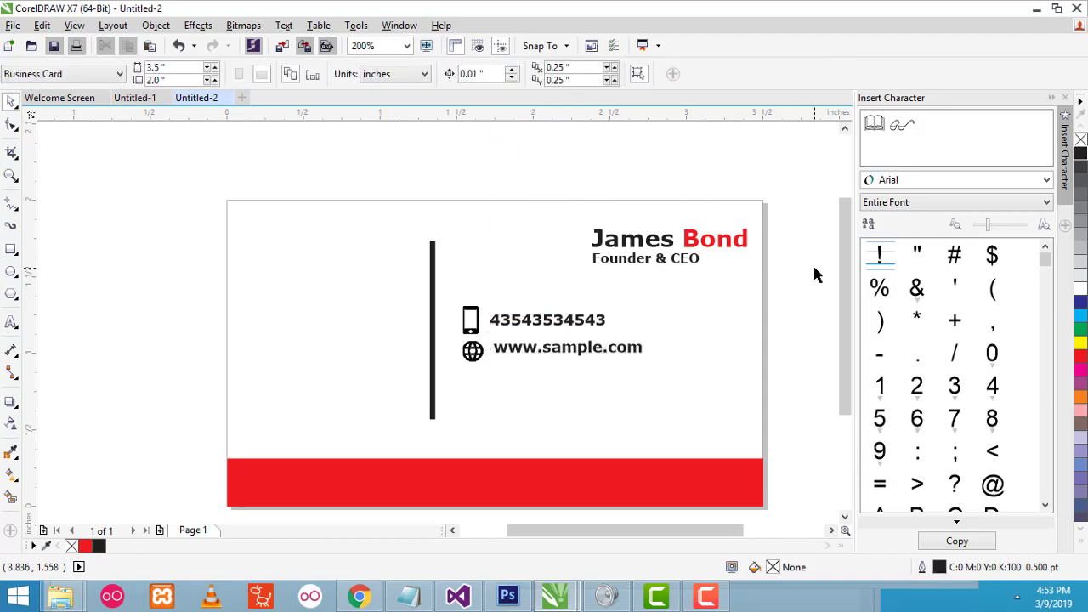
{"action": "left_click_drag", "start_coordinate": [519, 355], "coordinate": [533, 318]}
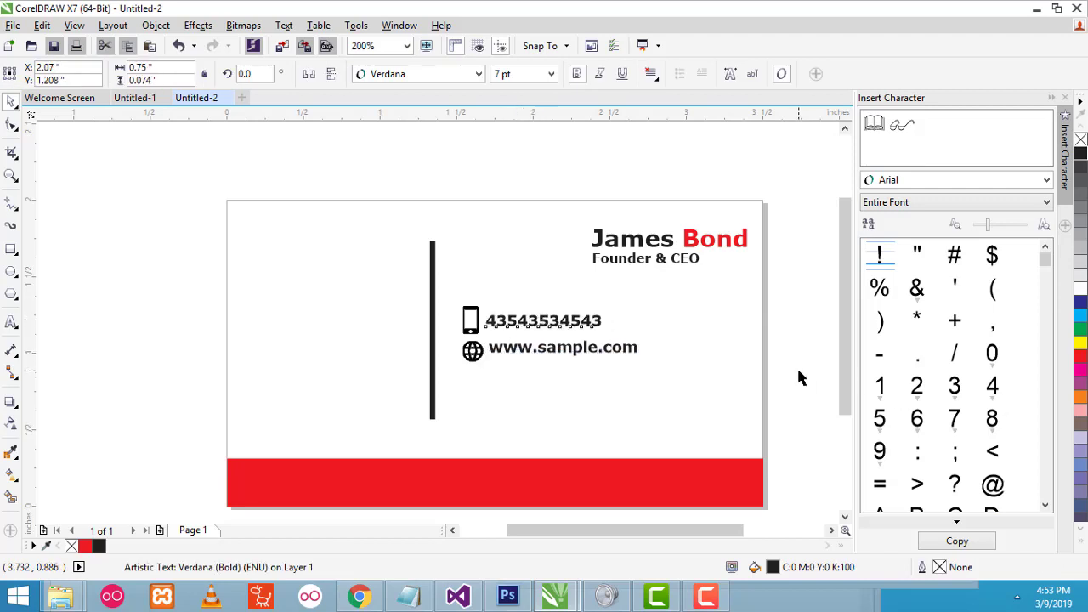
{"action": "left_click", "coordinate": [823, 405]}
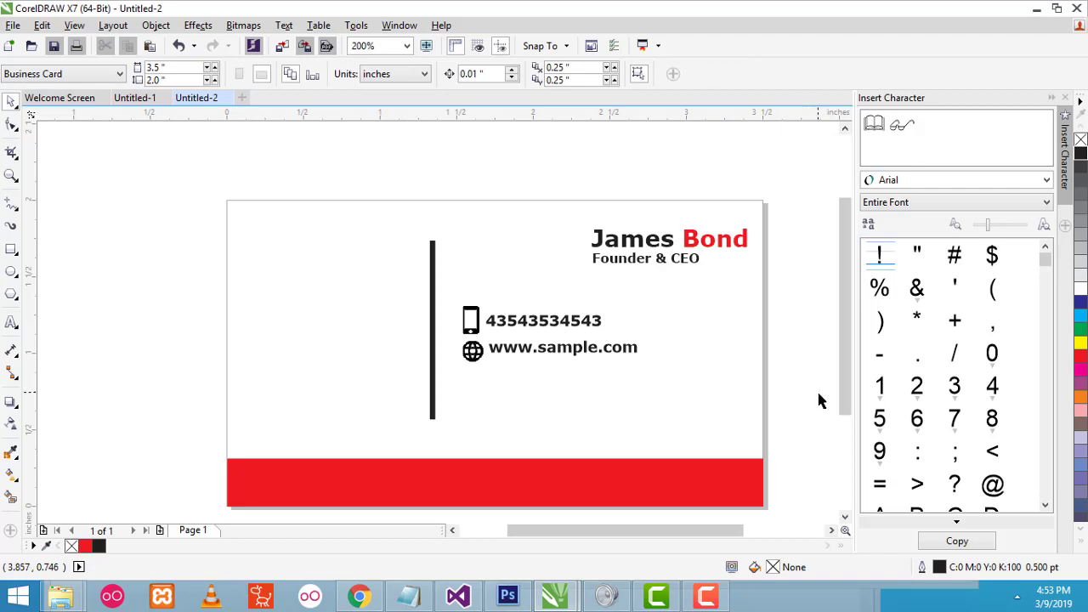
{"action": "left_click", "coordinate": [359, 596]}
- Search Iconfinder for 'email' and download the solid black Ionicons envelope icon as a PNG
{"action": "left_click", "coordinate": [242, 76]}
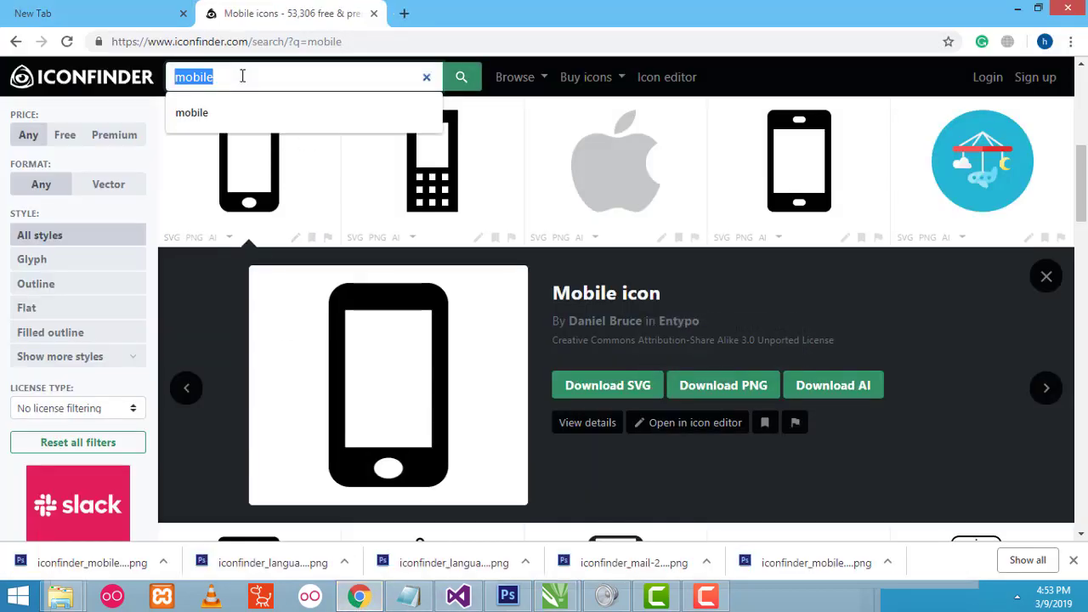
{"action": "type", "text": "ema"}
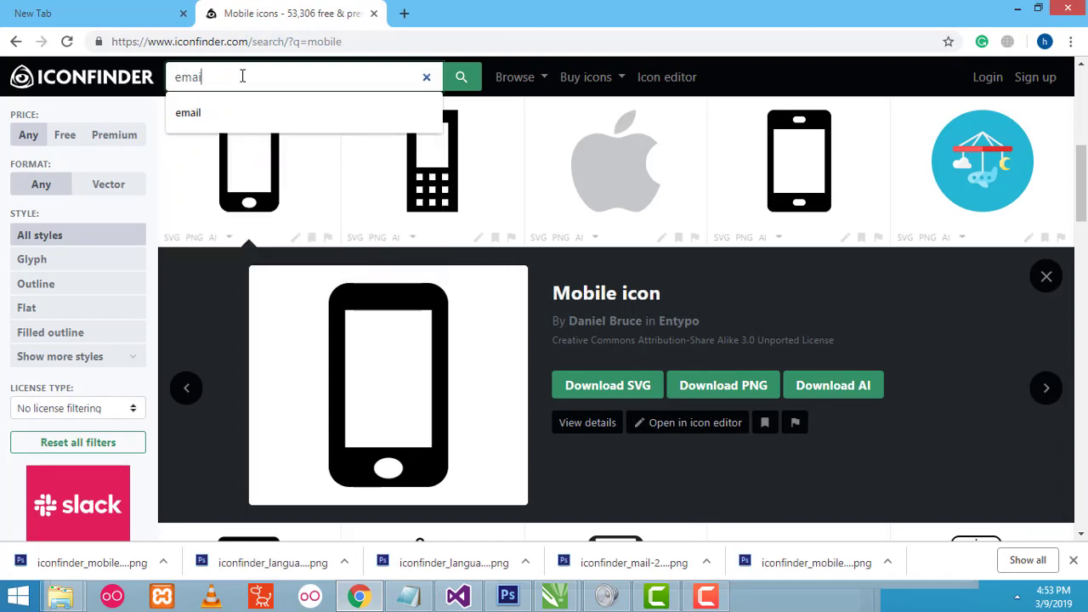
{"action": "key", "text": "Return"}
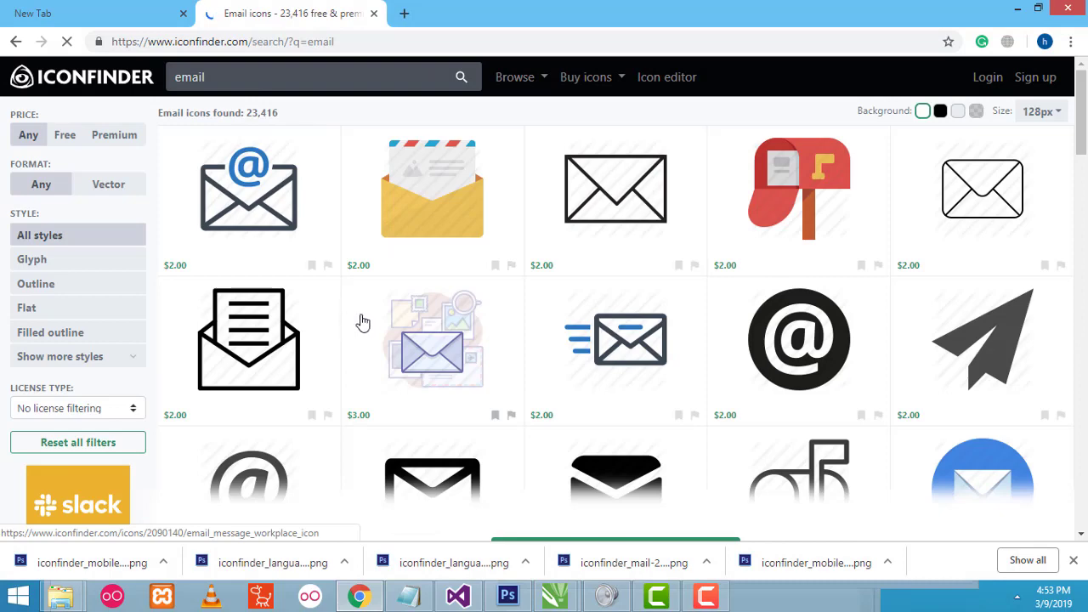
{"action": "scroll", "coordinate": [363, 322], "scroll_direction": "down", "scroll_amount": 6}
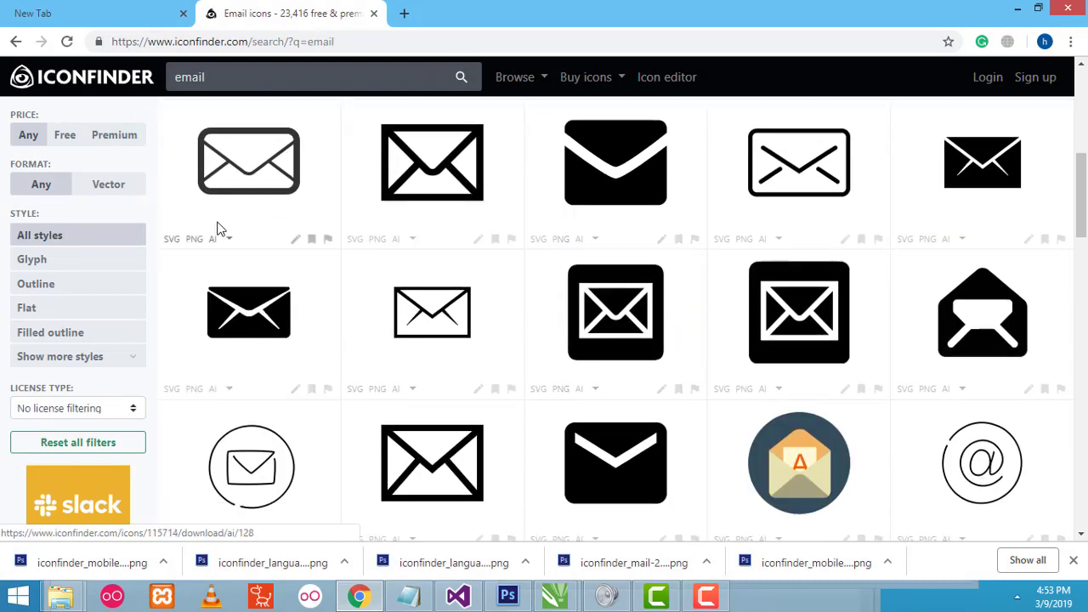
{"action": "scroll", "coordinate": [279, 267], "scroll_direction": "up", "scroll_amount": 3}
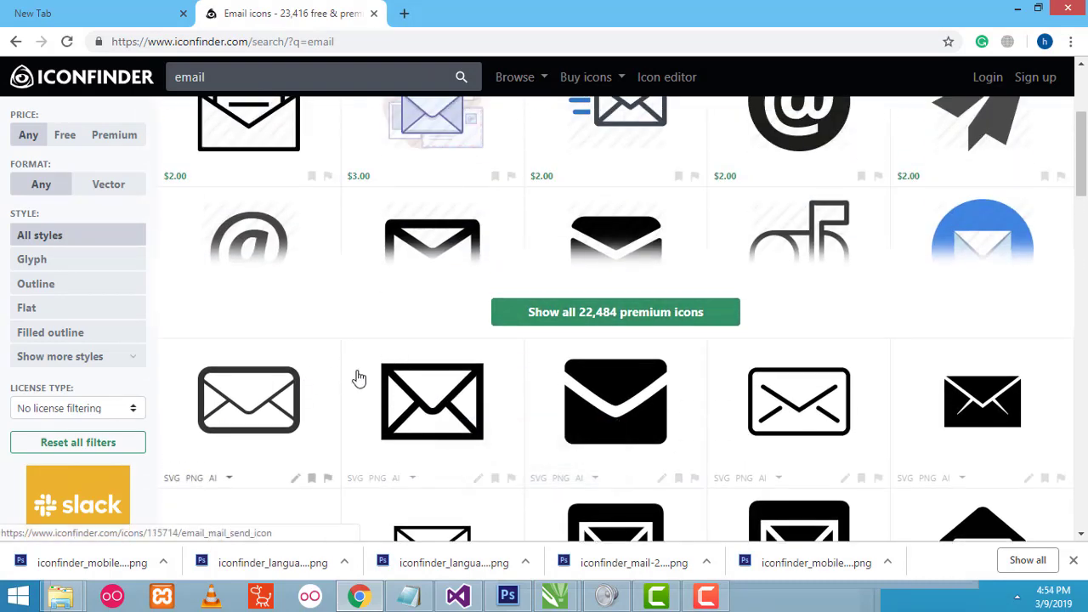
{"action": "scroll", "coordinate": [359, 378], "scroll_direction": "down", "scroll_amount": 2}
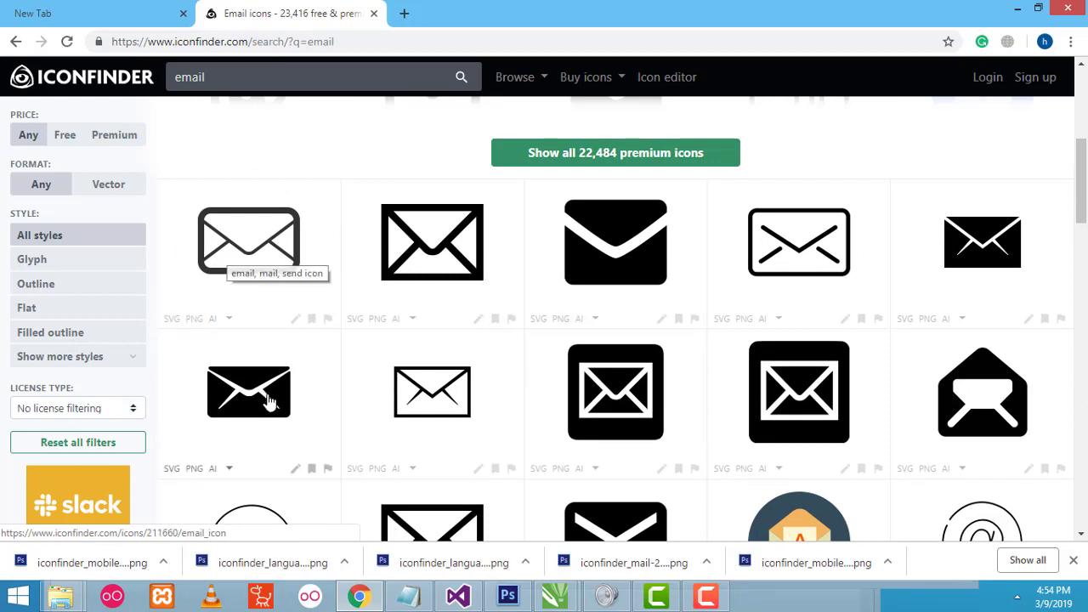
{"action": "left_click", "coordinate": [244, 407]}
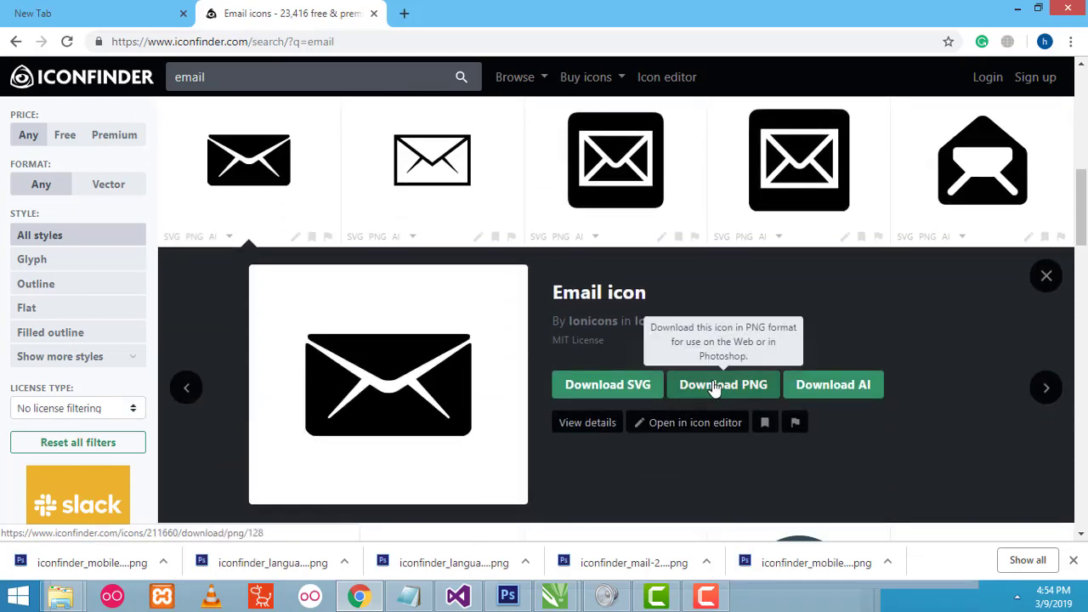
{"action": "left_click", "coordinate": [714, 387]}
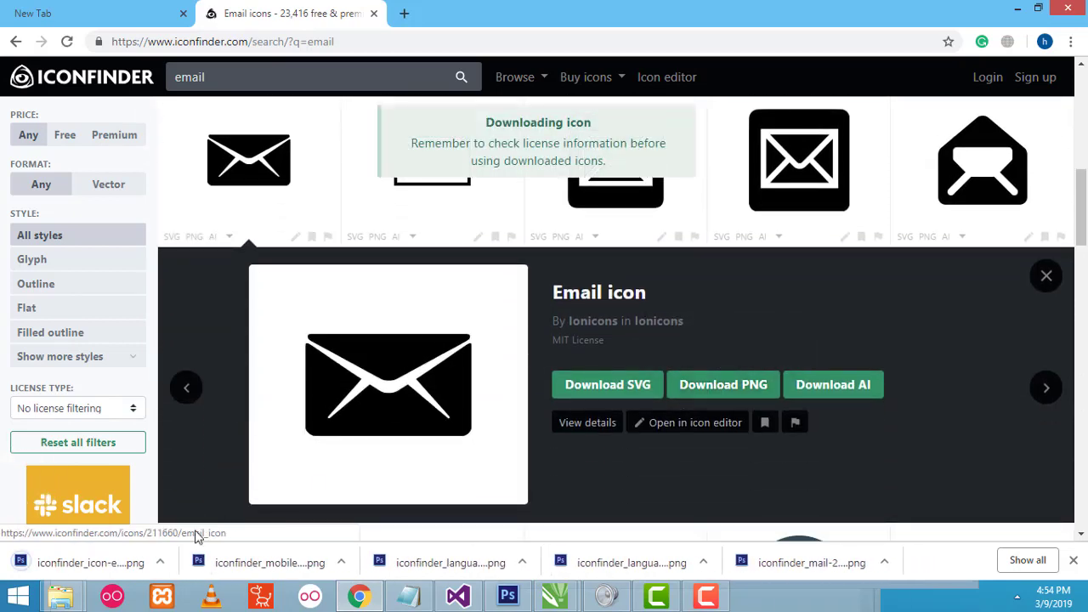
- Copy iconfinder_icon-email_211660 PNG from Downloads, then minimize File Explorer
{"action": "right_click", "coordinate": [117, 571]}
{"action": "left_click", "coordinate": [166, 539]}
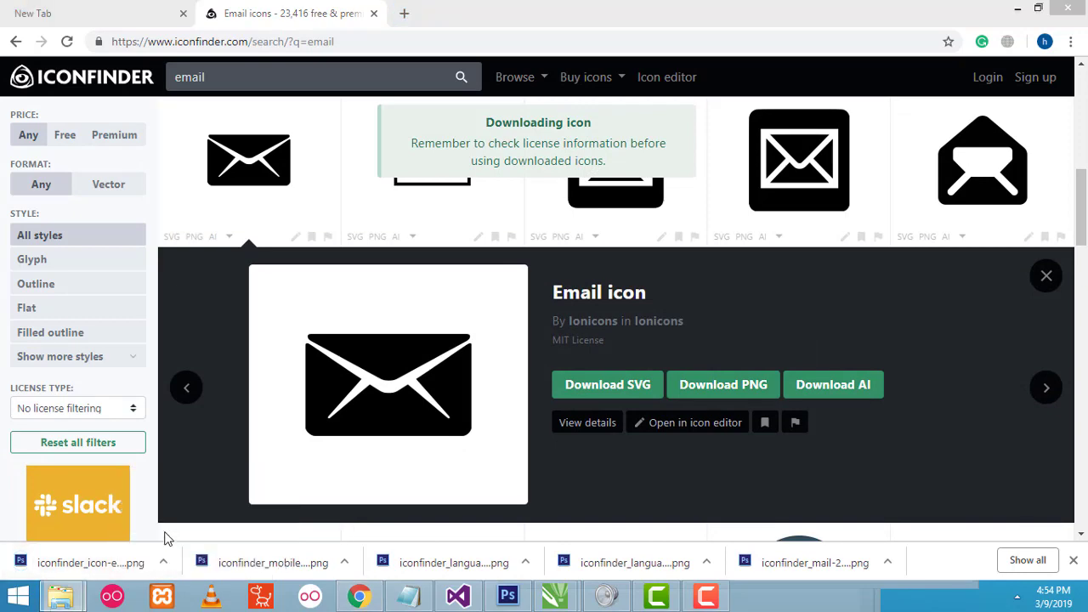
{"action": "right_click", "coordinate": [391, 448]}
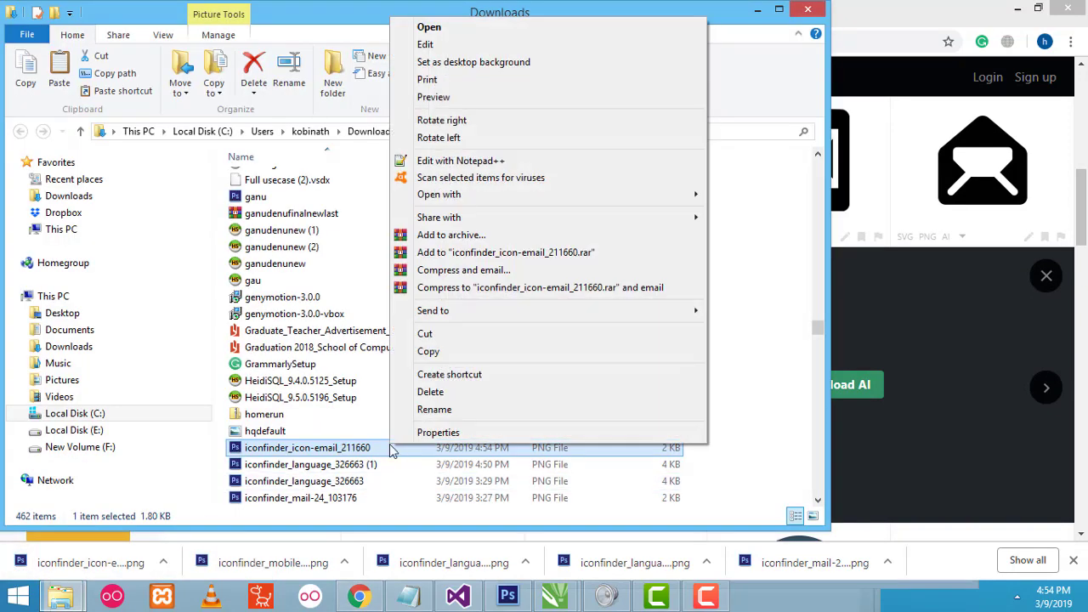
{"action": "left_click", "coordinate": [441, 352]}
{"action": "left_click", "coordinate": [754, 12]}
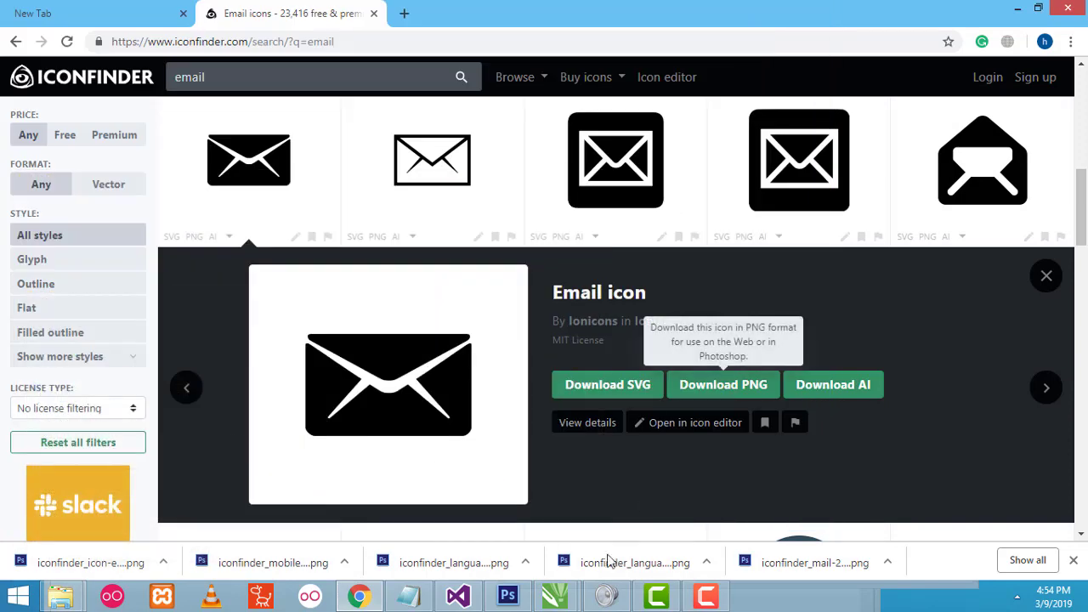
- Paste the copied envelope icon onto the card and shrink it to a small size
{"action": "mouse_move", "coordinate": [557, 595]}
{"action": "left_click", "coordinate": [607, 532]}
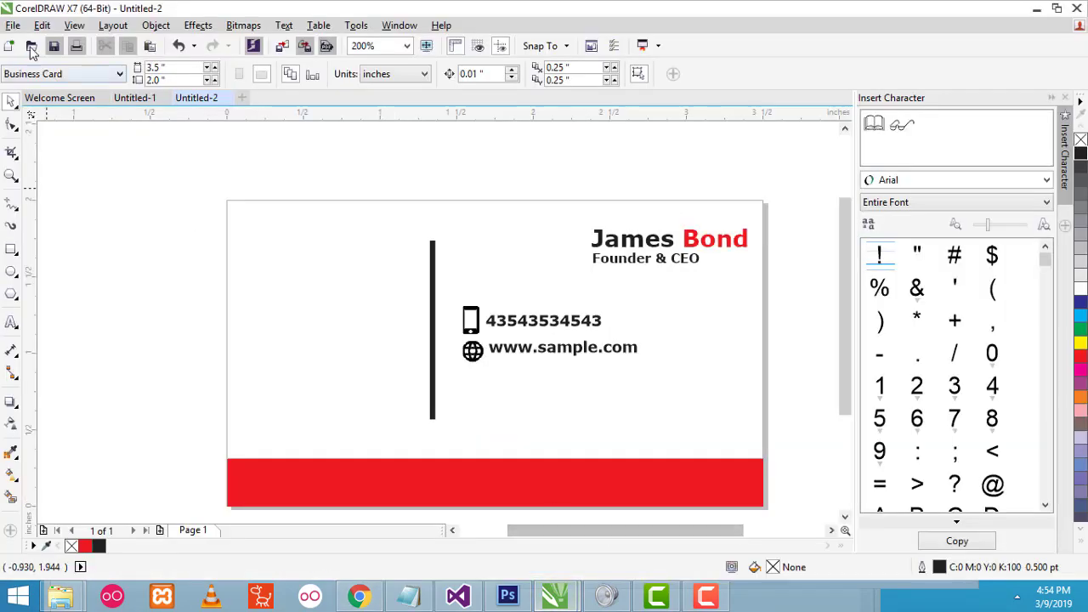
{"action": "right_click", "coordinate": [377, 316]}
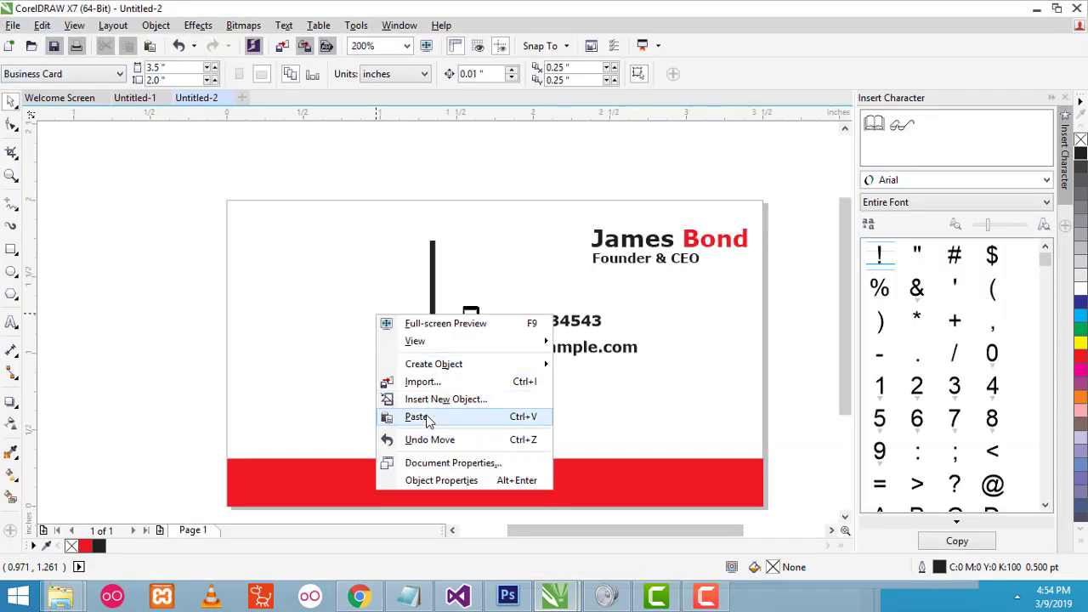
{"action": "left_click", "coordinate": [398, 416]}
{"action": "left_click_drag", "start_coordinate": [636, 211], "coordinate": [472, 386]}
{"action": "left_click", "coordinate": [520, 409]}
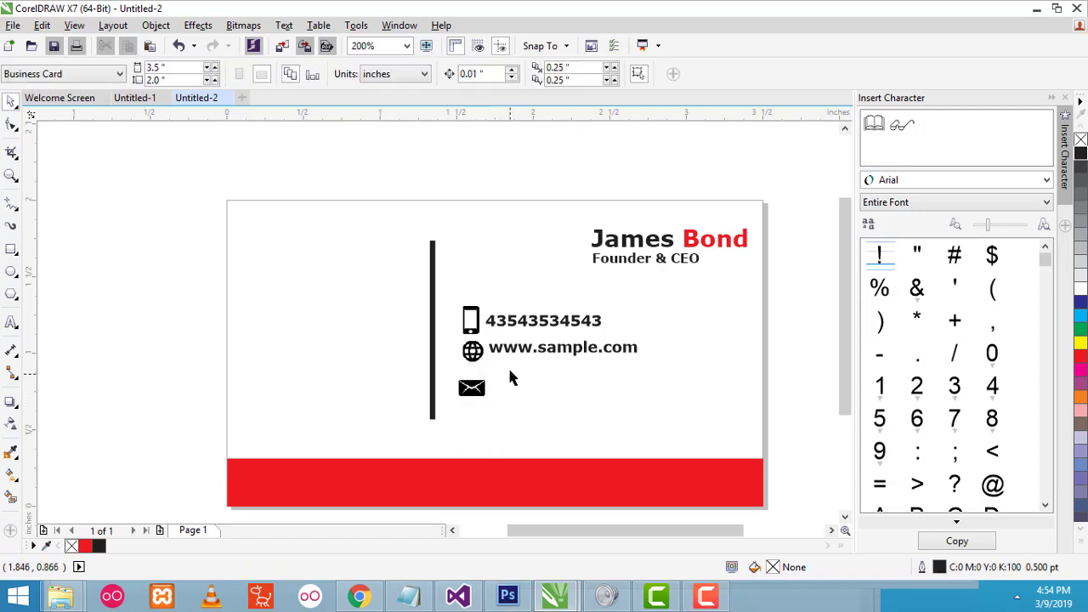
{"action": "left_click", "coordinate": [472, 359]}
{"action": "left_click", "coordinate": [527, 347]}
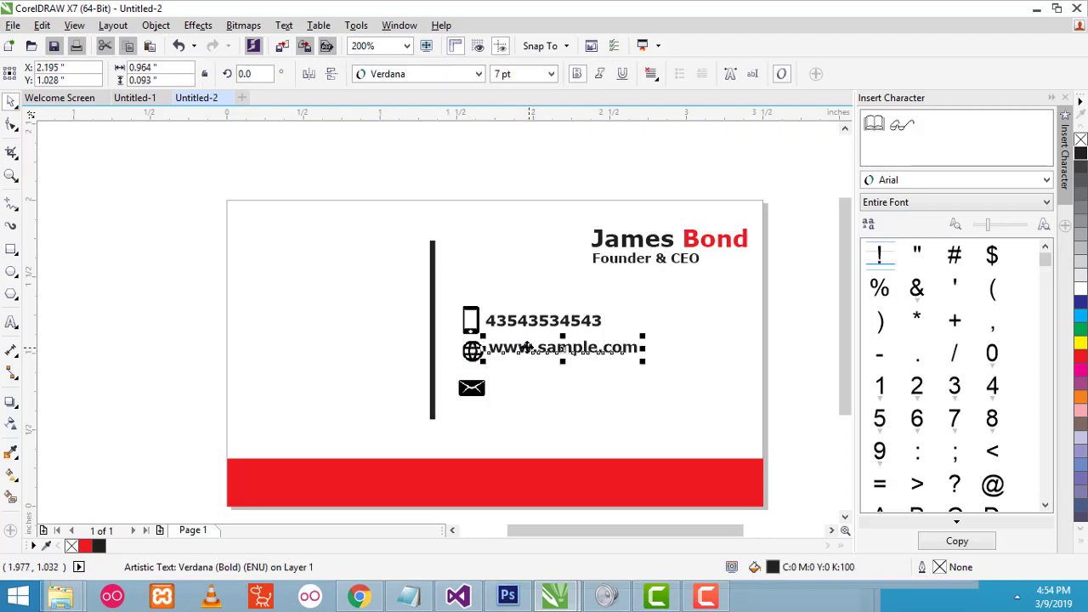
{"action": "left_click_drag", "start_coordinate": [527, 348], "coordinate": [527, 350]}
{"action": "left_click", "coordinate": [473, 388]}
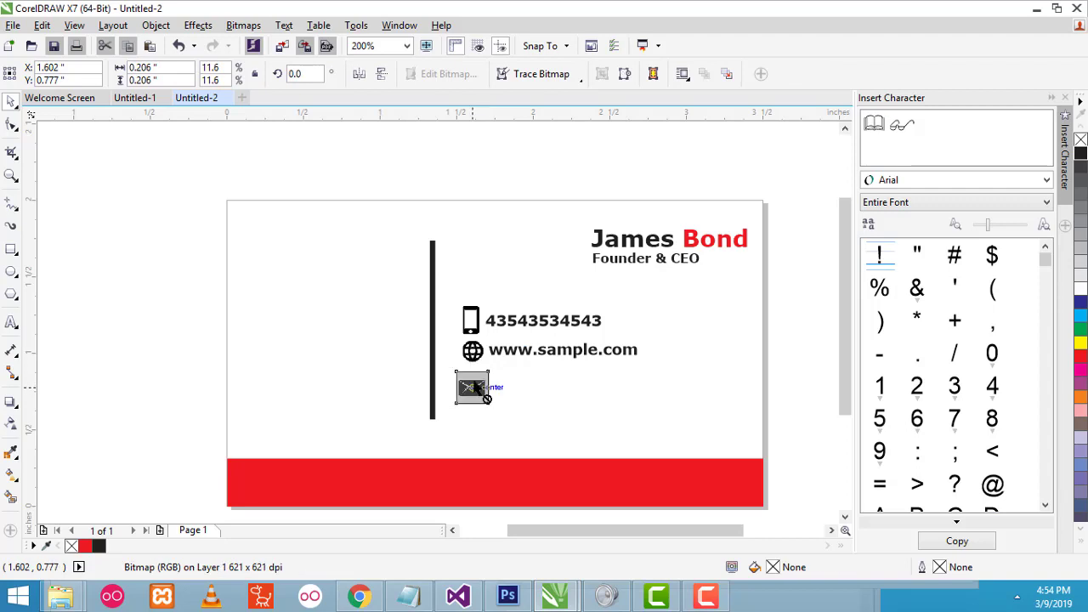
{"action": "left_click", "coordinate": [505, 402]}
{"action": "left_click", "coordinate": [471, 394]}
{"action": "left_click_drag", "start_coordinate": [472, 389], "coordinate": [470, 383]}
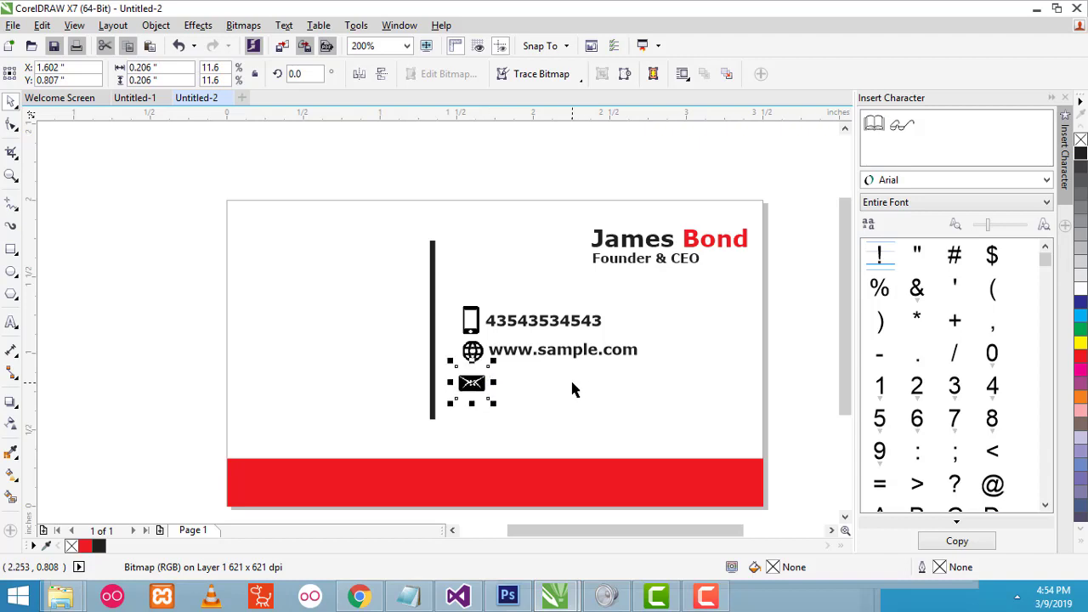
{"action": "left_click", "coordinate": [606, 401]}
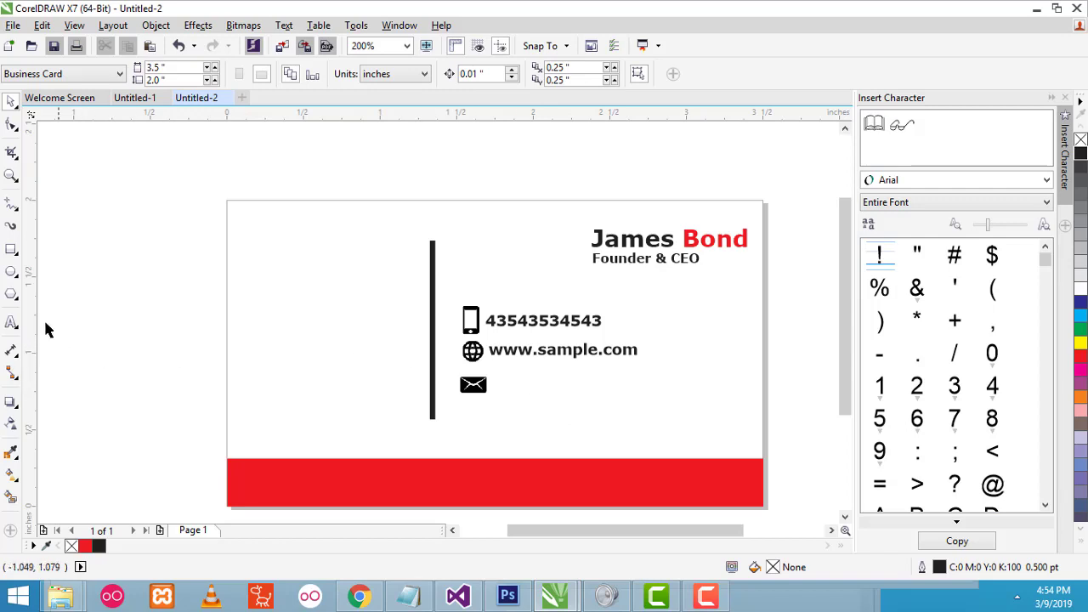
{"action": "left_click", "coordinate": [11, 323]}
{"action": "left_click", "coordinate": [215, 344]}
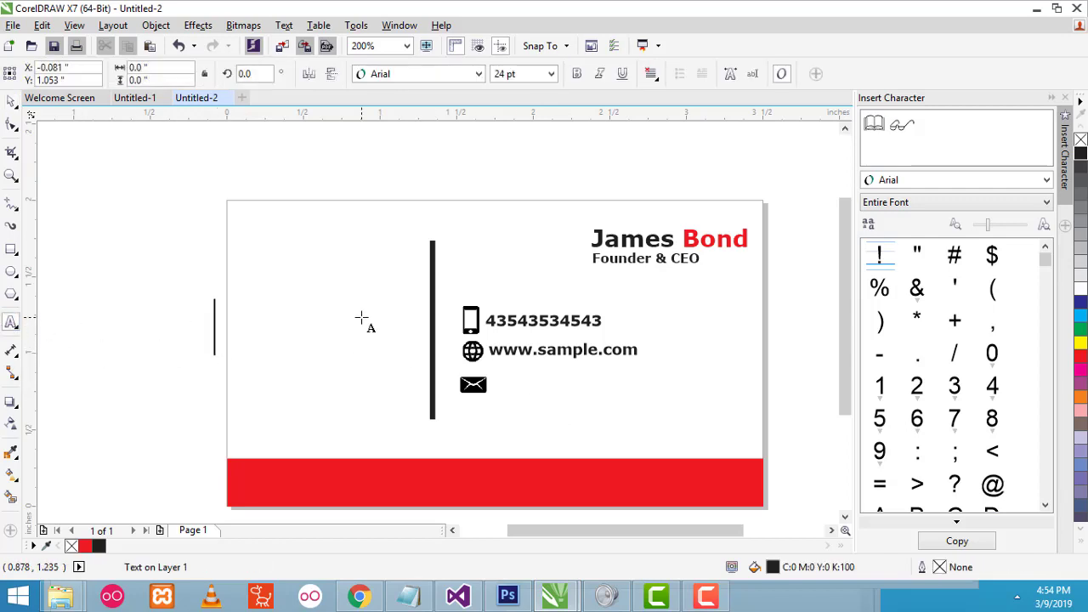
{"action": "type", "text": "sam"}
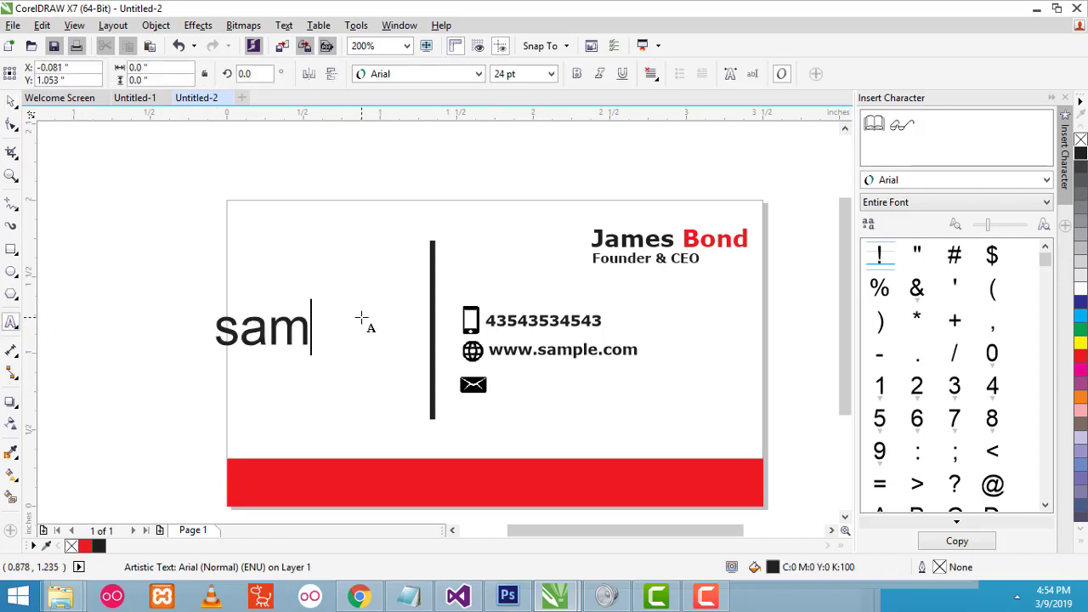
{"action": "type", "text": "ple"}
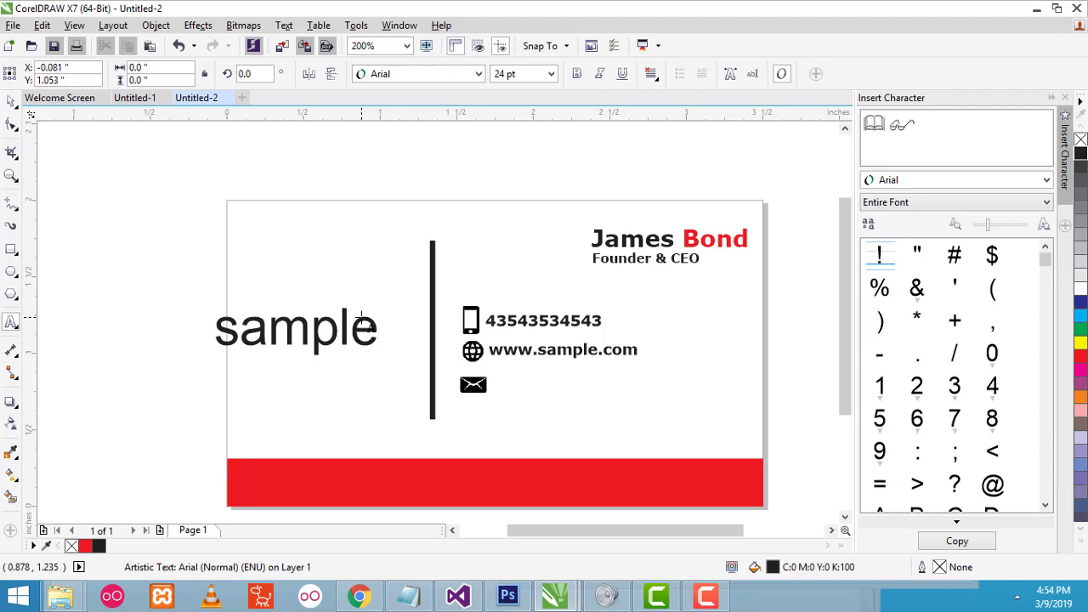
{"action": "type", "text": "@gmail.co"}
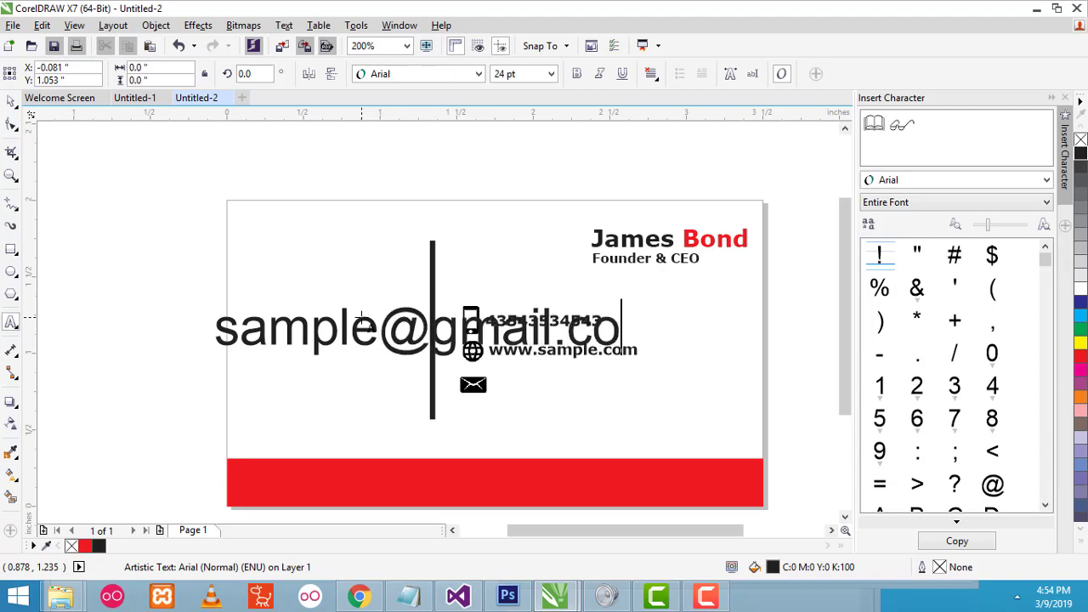
{"action": "type", "text": "m"}
{"action": "key", "text": "ctrl+space"}
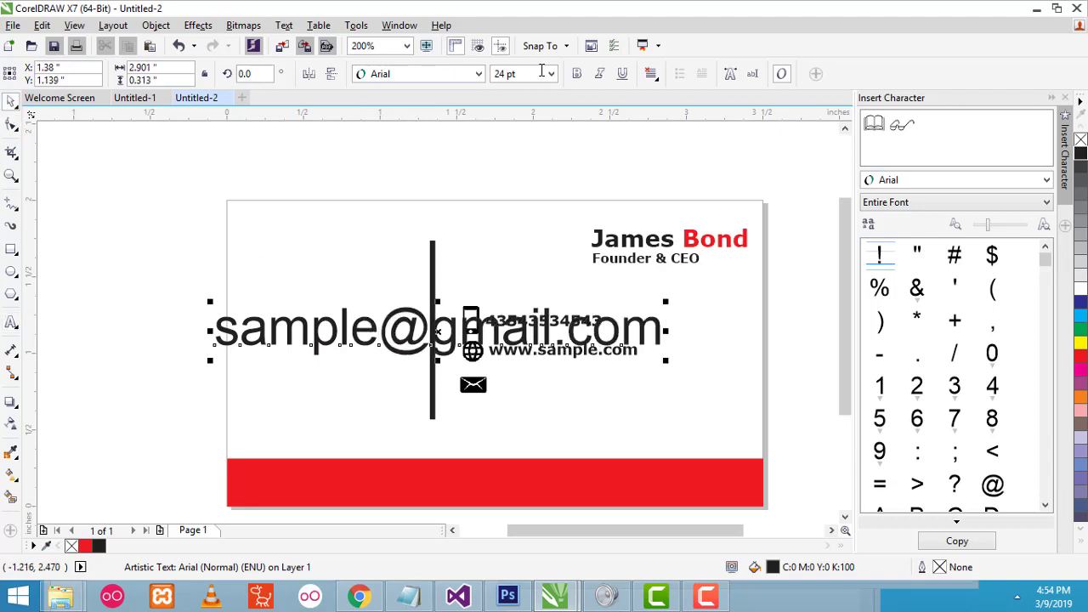
{"action": "left_click", "coordinate": [479, 73]}
{"action": "left_click", "coordinate": [633, 109]}
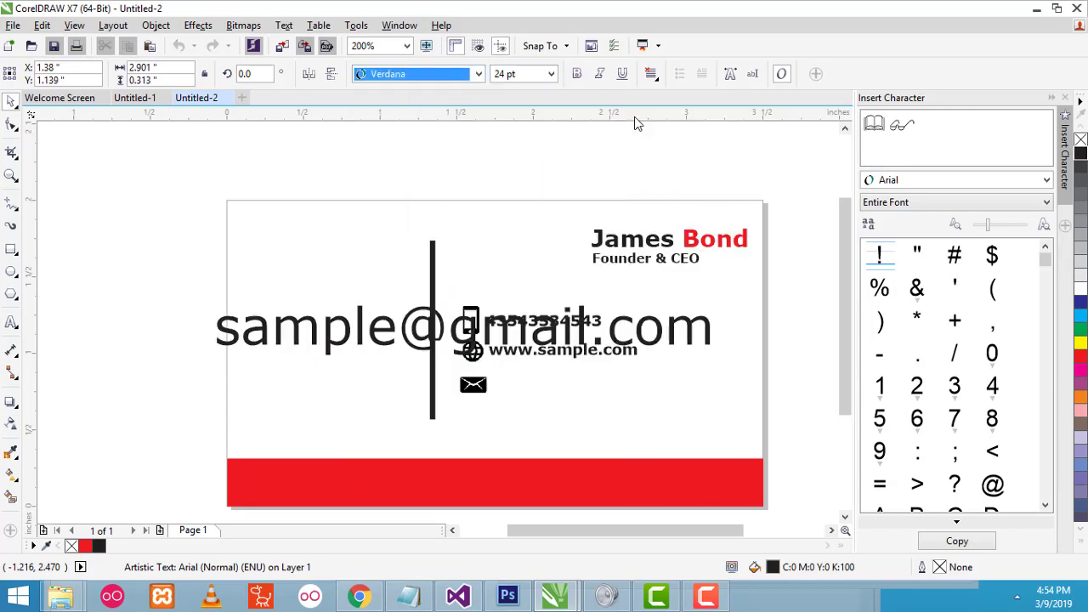
{"action": "left_click", "coordinate": [550, 74]}
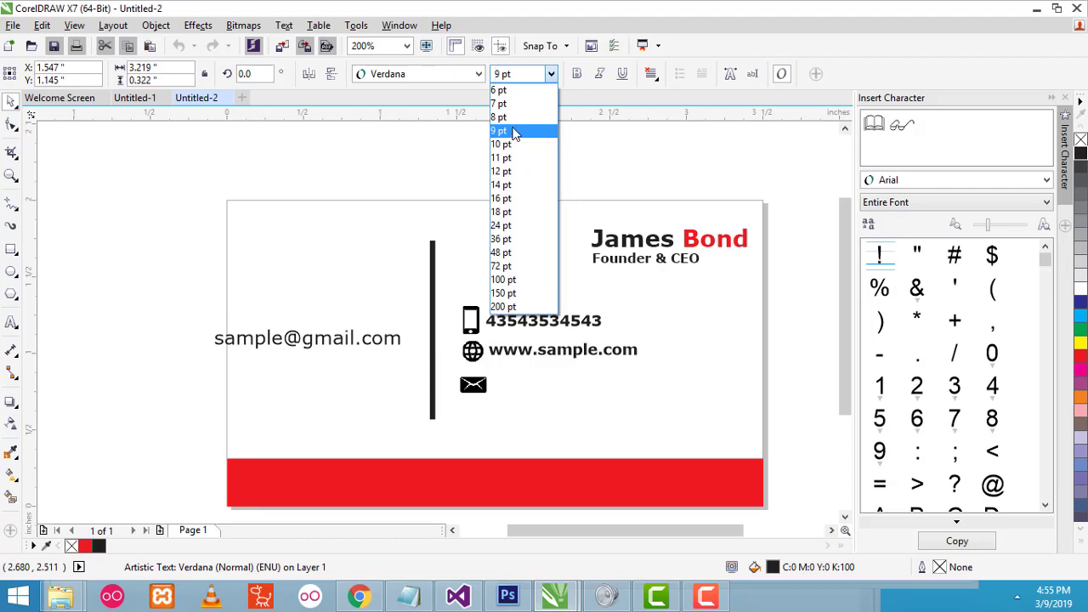
{"action": "left_click", "coordinate": [507, 103]}
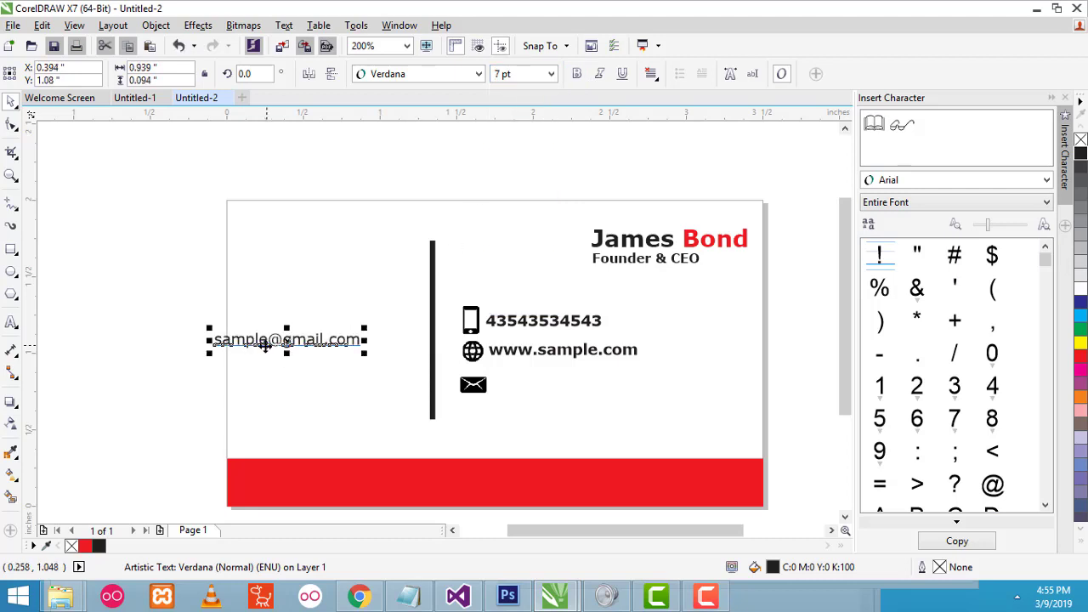
{"action": "left_click_drag", "start_coordinate": [265, 344], "coordinate": [549, 386]}
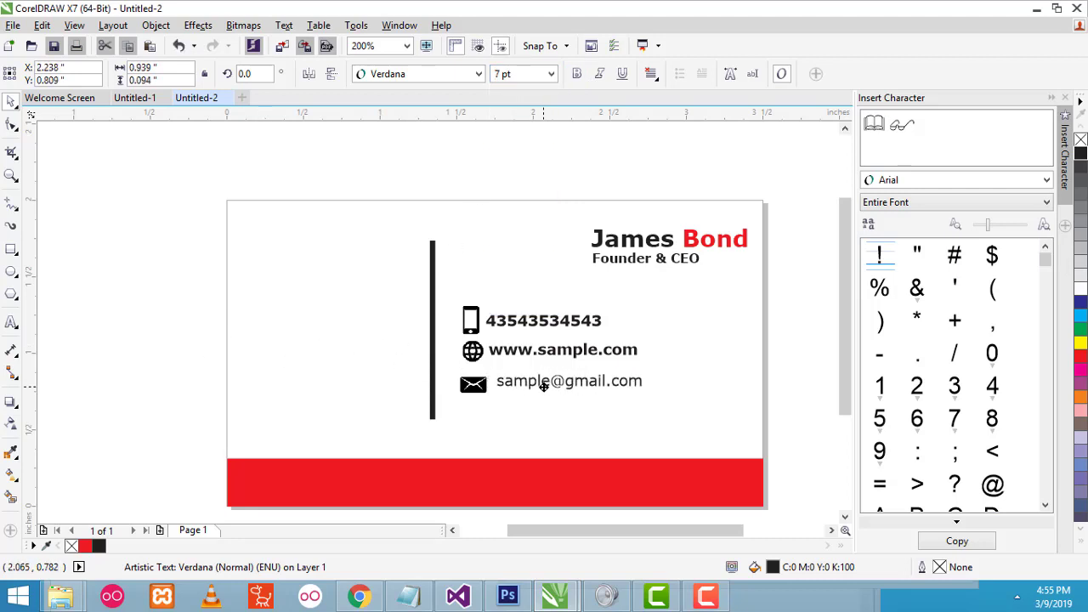
{"action": "left_click", "coordinate": [759, 411]}
{"action": "left_click", "coordinate": [549, 342]}
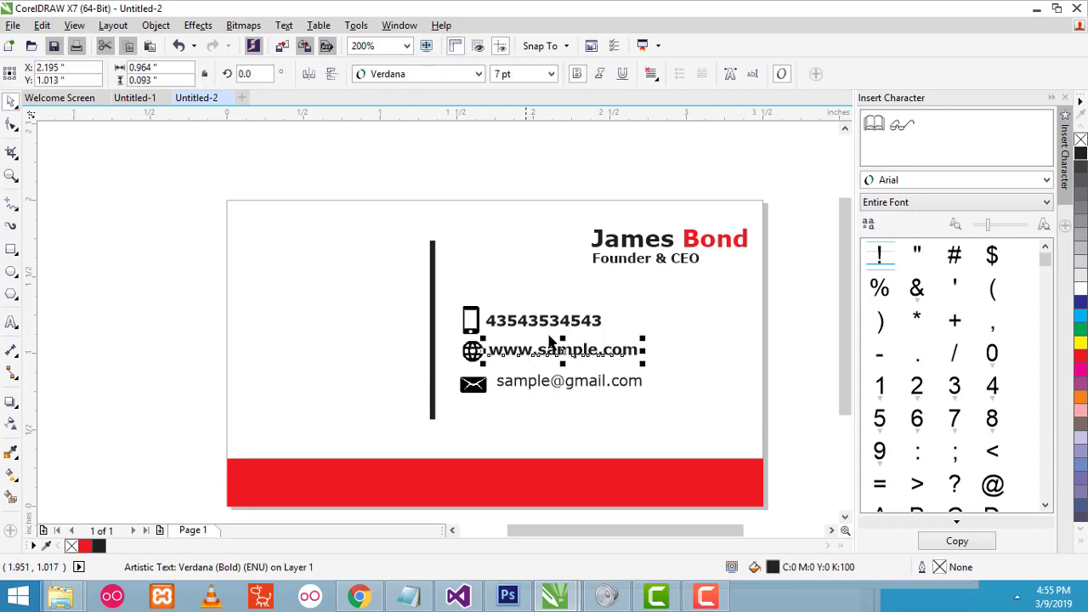
- Make the web address and phone number non-bold and nudge the phone number into line
{"action": "left_click", "coordinate": [578, 73]}
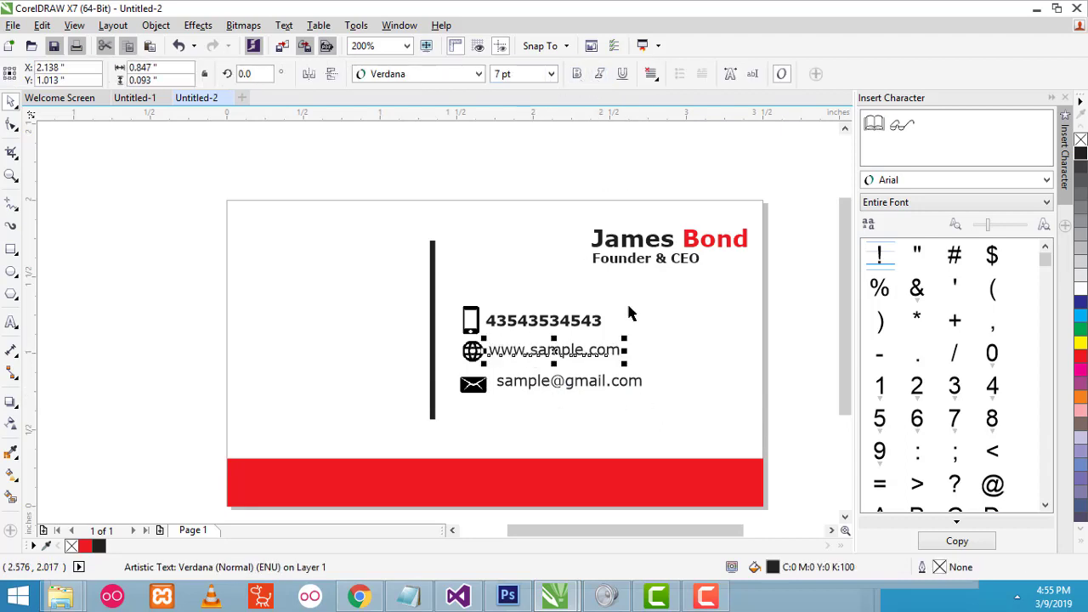
{"action": "left_click", "coordinate": [559, 328]}
{"action": "left_click", "coordinate": [578, 74]}
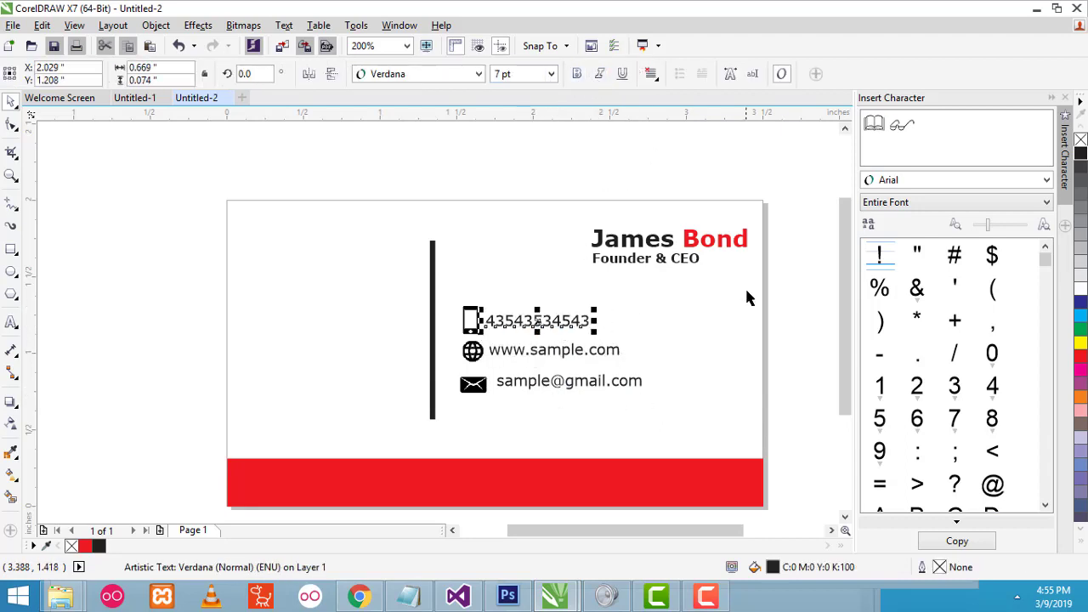
{"action": "left_click", "coordinate": [807, 349]}
{"action": "left_click_drag", "start_coordinate": [505, 327], "coordinate": [507, 324]}
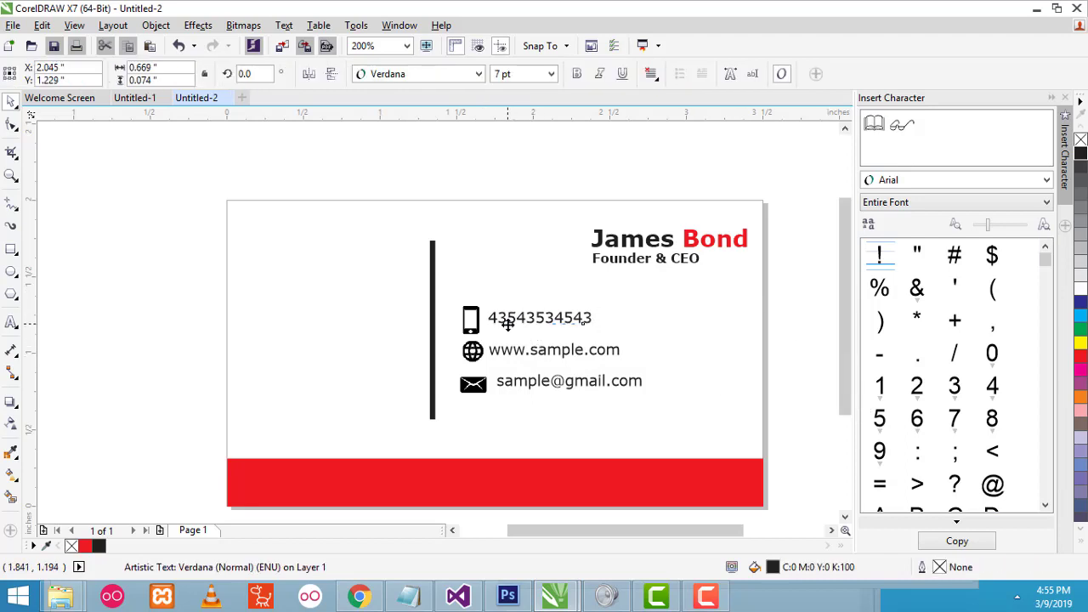
- Shift the web address text into line with the others and zoom in on the contact rows
{"action": "double_click", "coordinate": [508, 351]}
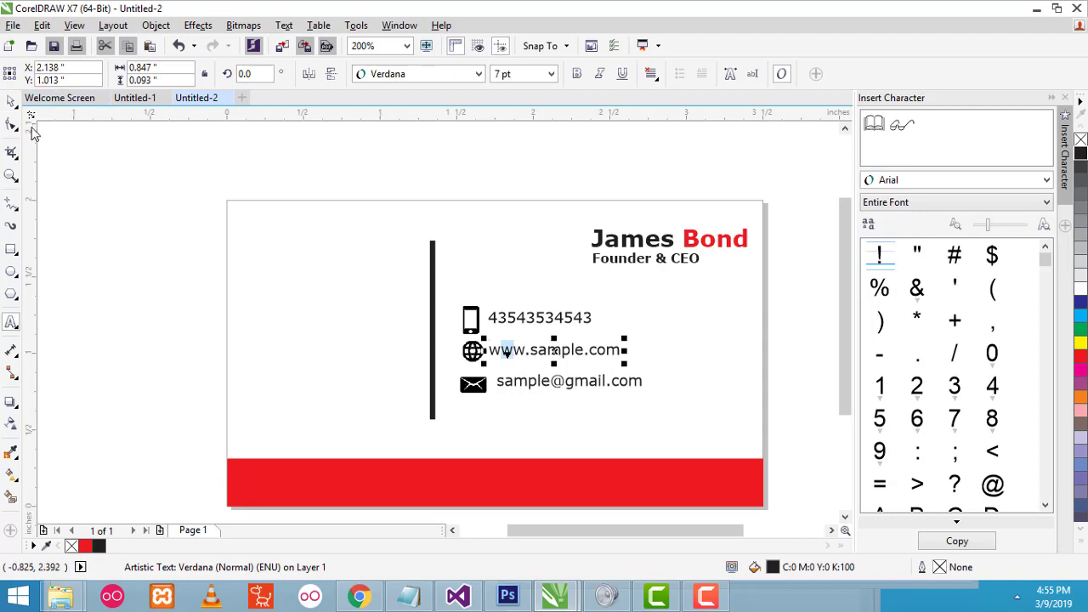
{"action": "left_click", "coordinate": [11, 101]}
{"action": "left_click_drag", "start_coordinate": [508, 353], "coordinate": [513, 320]}
{"action": "left_click", "coordinate": [507, 318]}
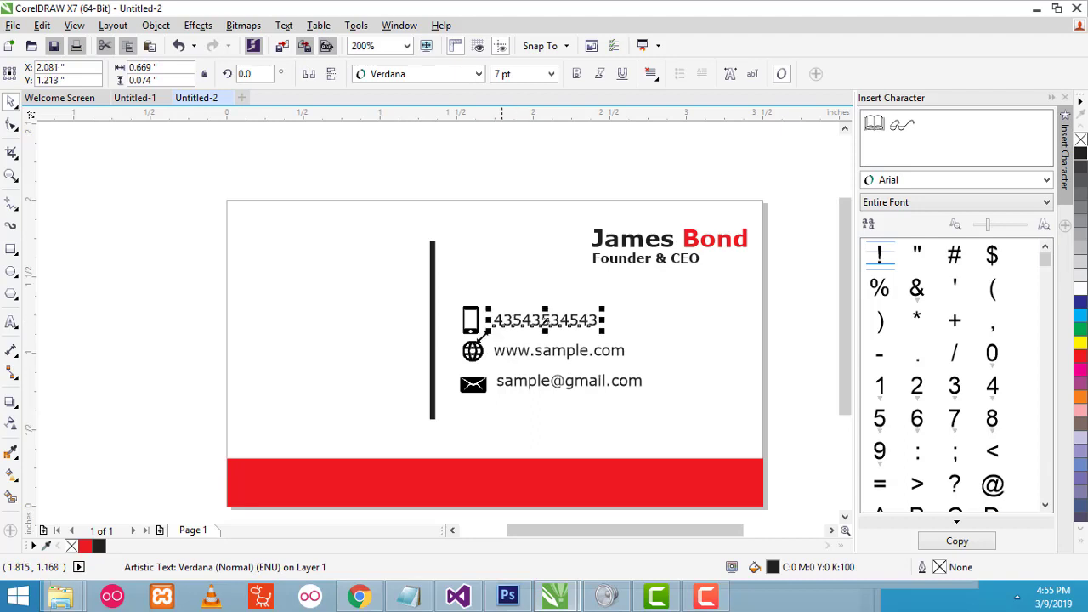
{"action": "left_click", "coordinate": [11, 175]}
{"action": "left_click", "coordinate": [567, 340]}
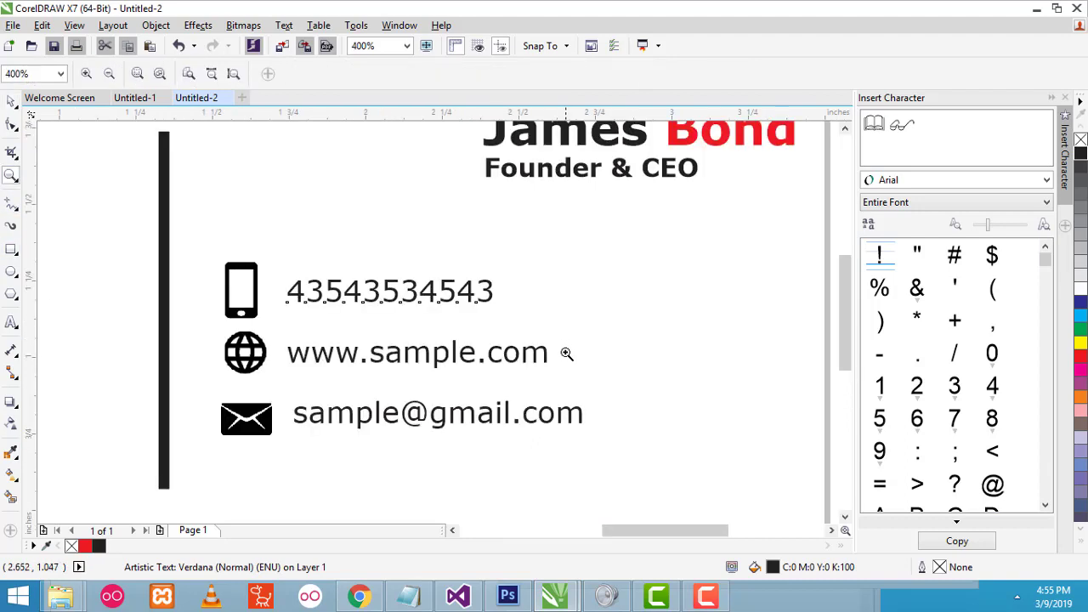
{"action": "left_click", "coordinate": [11, 100]}
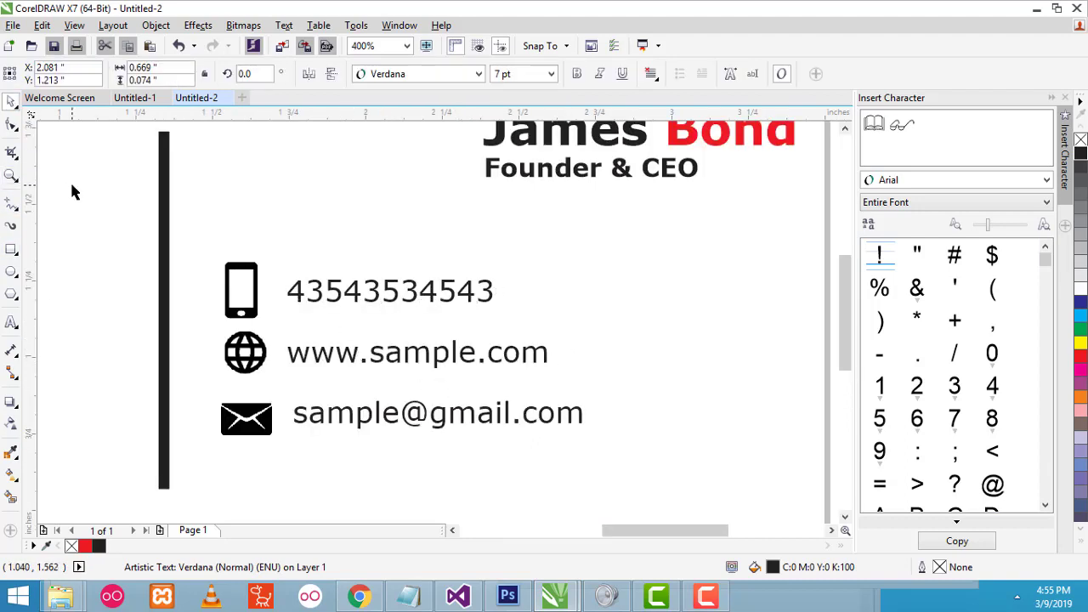
{"action": "left_click", "coordinate": [355, 329]}
- Nudge the globe icon slightly left and down, then zoom out to view the whole card
{"action": "left_click", "coordinate": [241, 374]}
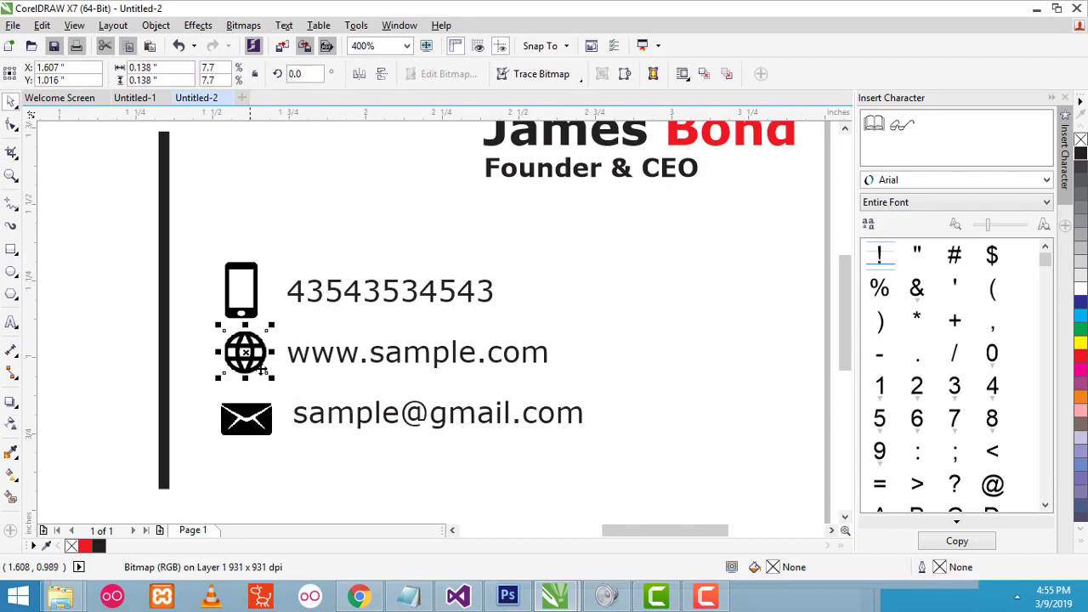
{"action": "left_click_drag", "start_coordinate": [244, 359], "coordinate": [244, 368]}
{"action": "left_click", "coordinate": [101, 366]}
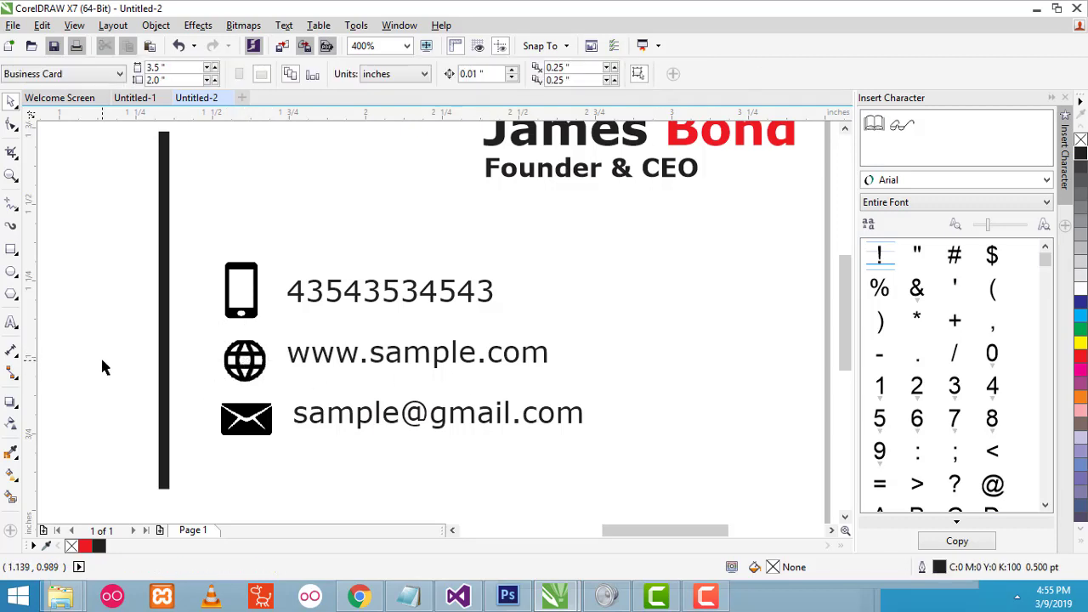
{"action": "left_click", "coordinate": [11, 175]}
{"action": "left_click", "coordinate": [109, 74]}
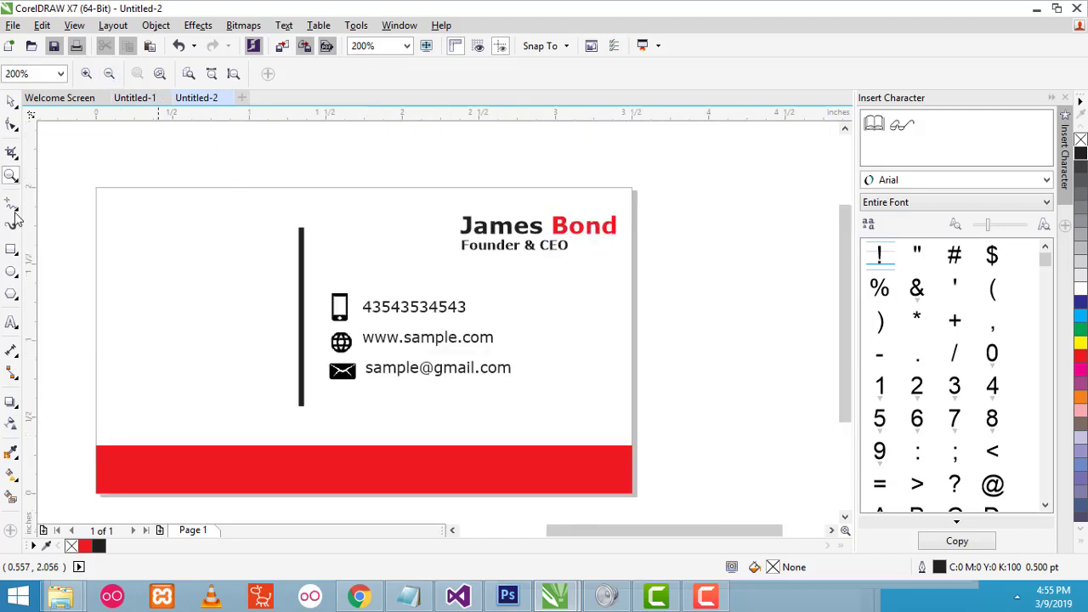
{"action": "left_click", "coordinate": [12, 102]}
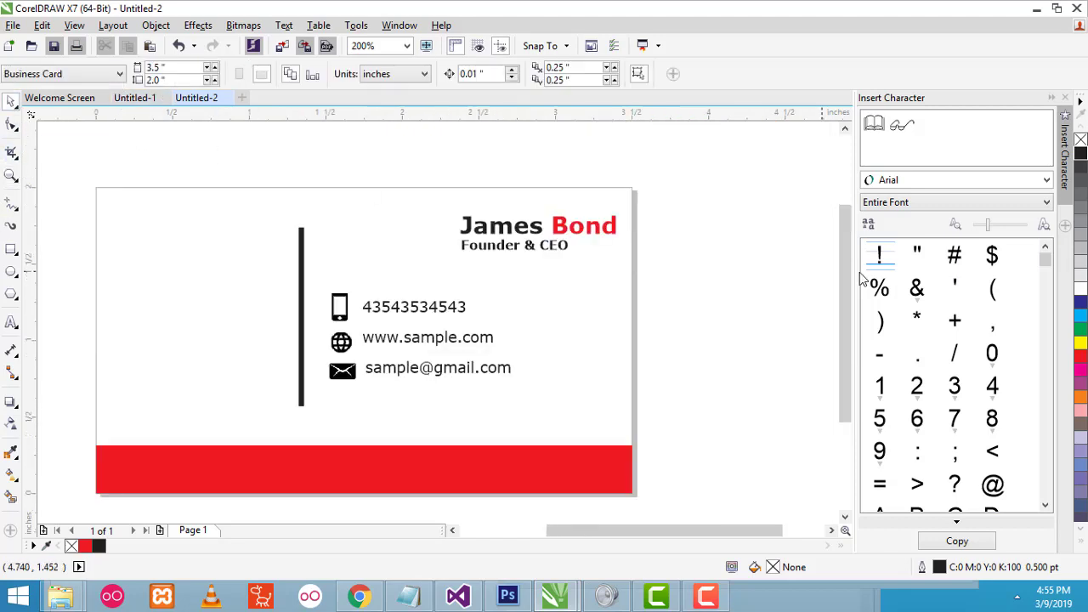
{"action": "left_click_drag", "start_coordinate": [578, 531], "coordinate": [527, 531]}
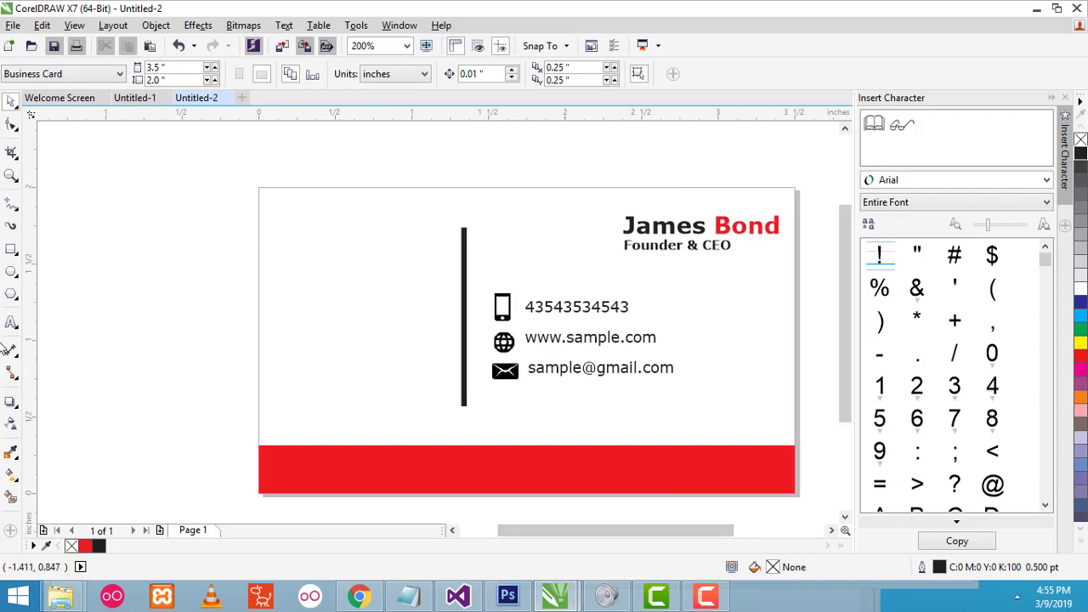
- Draw a 0.974-inch circle on the card's left side, just left of the black bar
{"action": "left_click", "coordinate": [8, 276]}
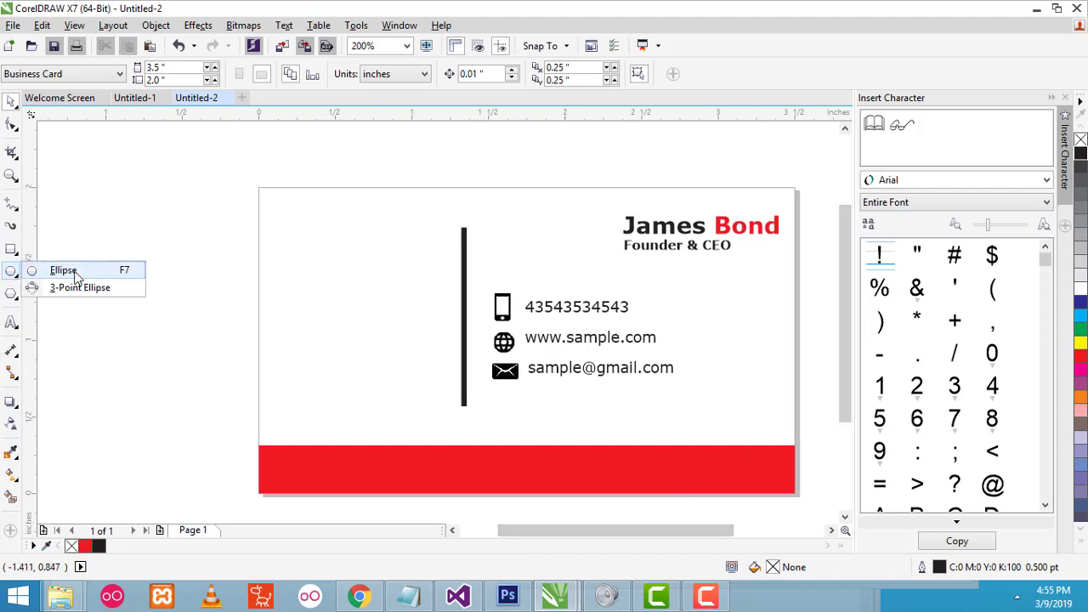
{"action": "left_click", "coordinate": [59, 271]}
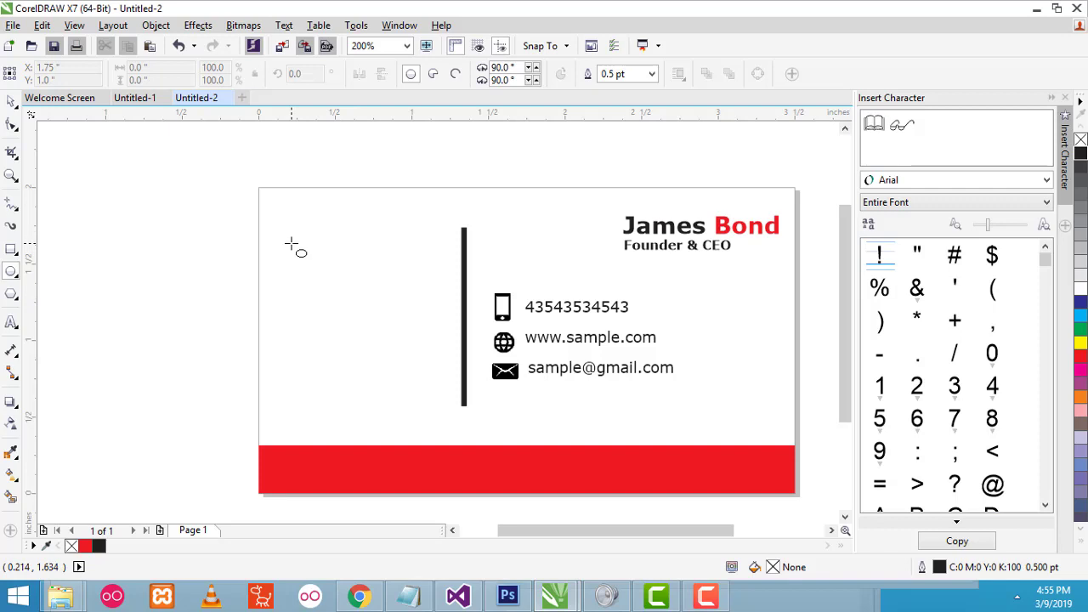
{"action": "left_click_drag", "start_coordinate": [285, 238], "coordinate": [434, 378]}
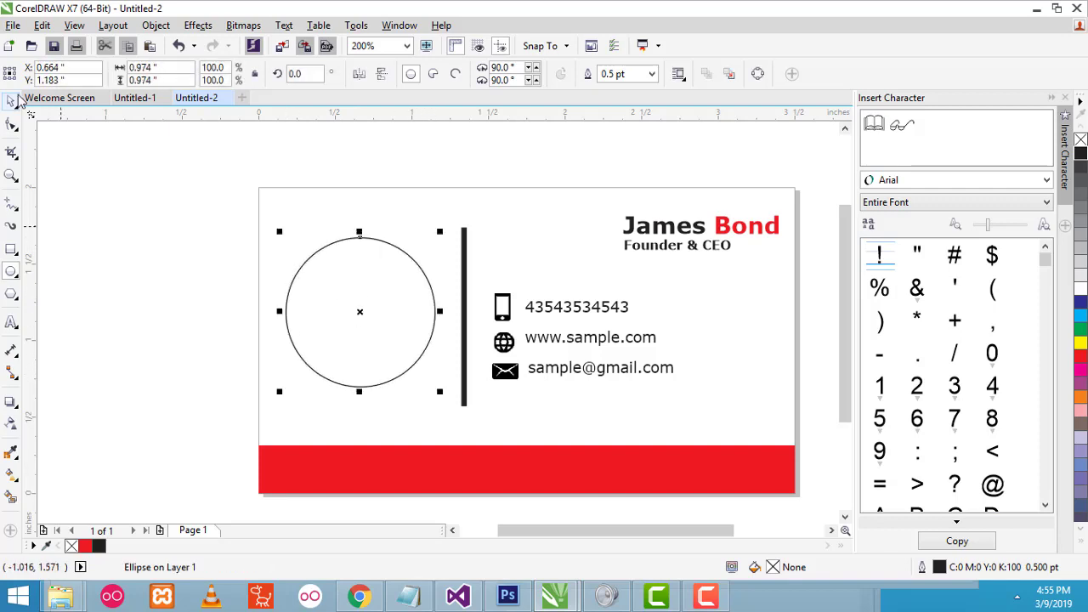
{"action": "left_click_drag", "start_coordinate": [381, 283], "coordinate": [385, 265]}
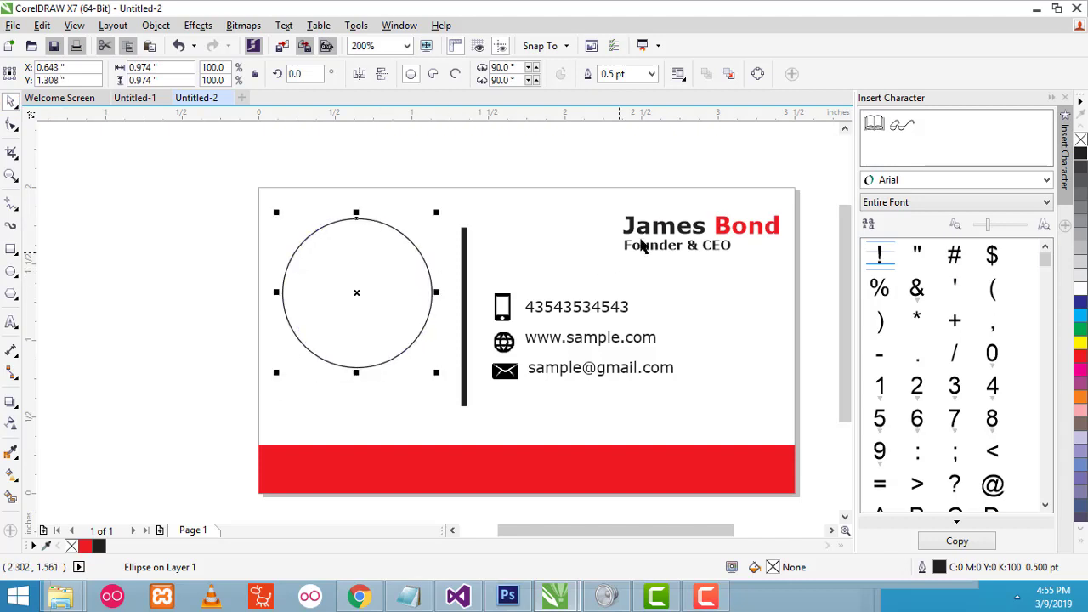
{"action": "left_click_drag", "start_coordinate": [613, 200], "coordinate": [804, 241]}
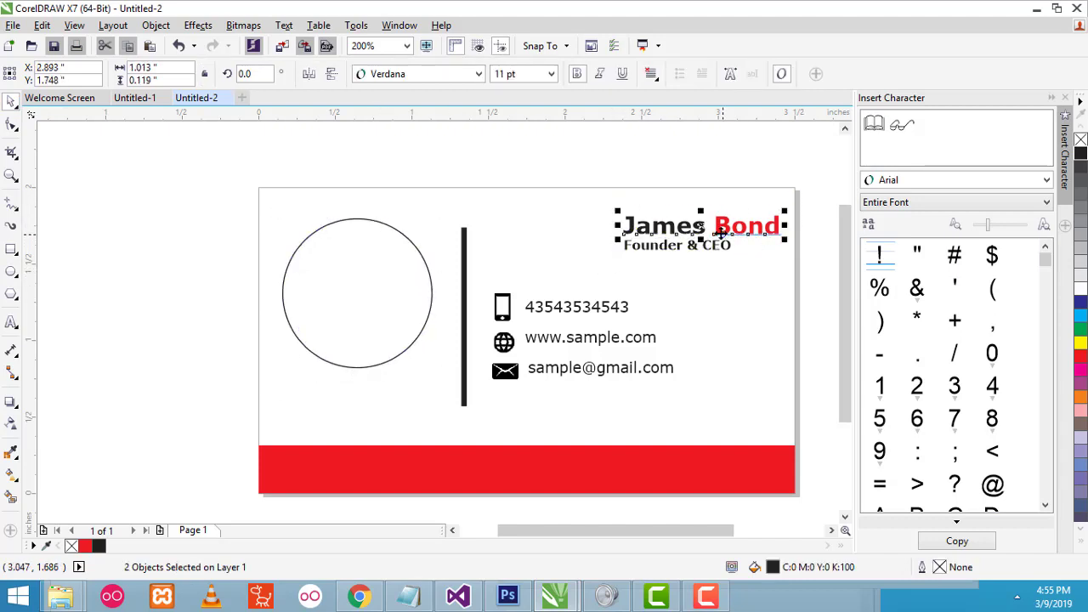
- Place a copy of the James Bond name below the circle and nudge the circle right
{"action": "left_click_drag", "start_coordinate": [609, 199], "coordinate": [804, 240]}
{"action": "left_click_drag", "start_coordinate": [677, 228], "coordinate": [350, 396]}
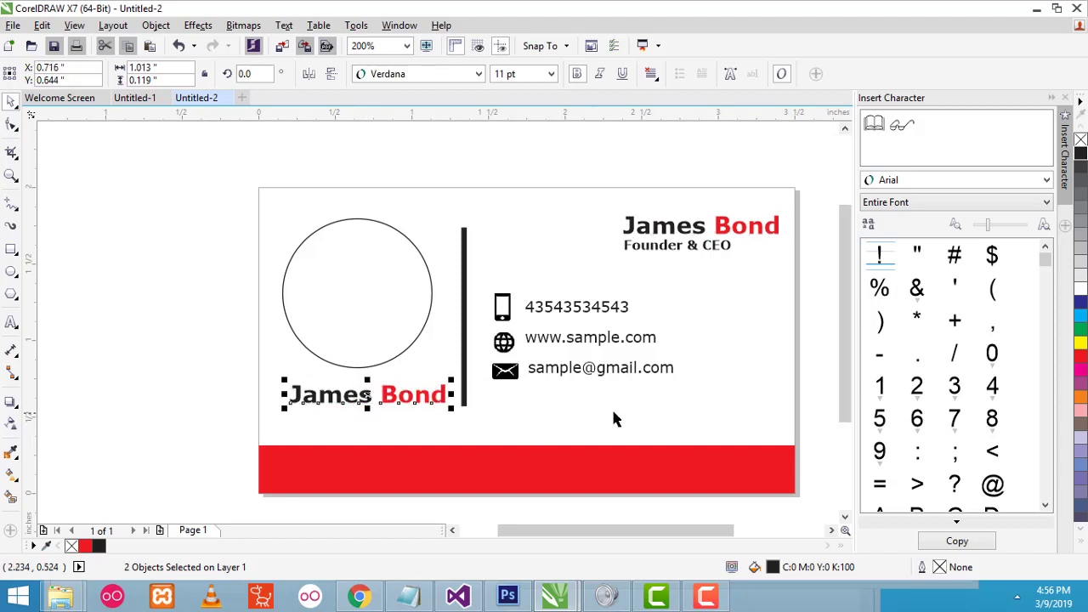
{"action": "left_click", "coordinate": [667, 419]}
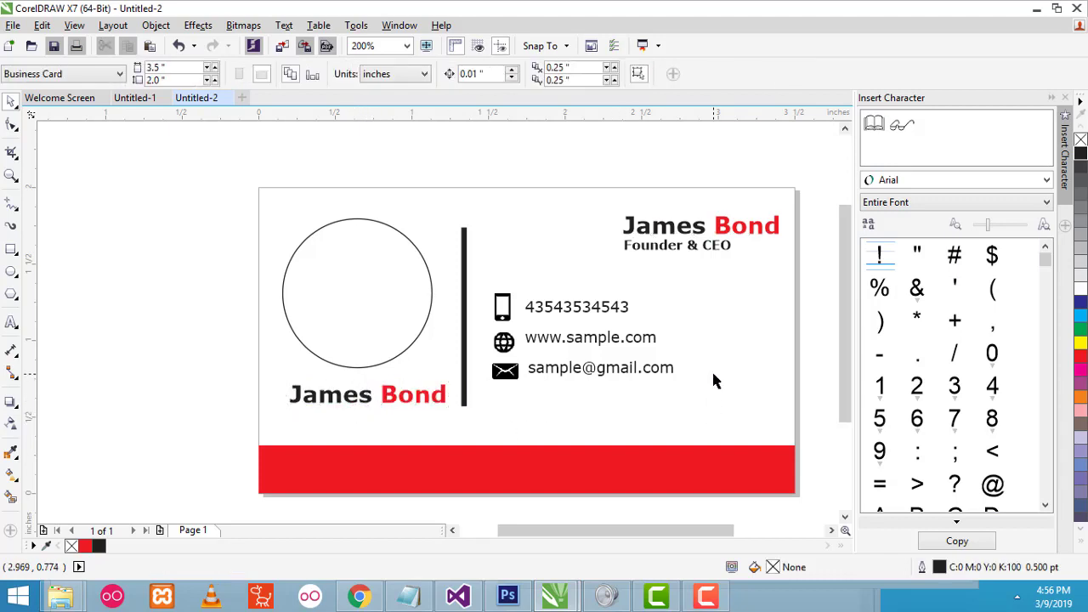
{"action": "left_click", "coordinate": [355, 298]}
{"action": "left_click_drag", "start_coordinate": [380, 292], "coordinate": [385, 291]}
{"action": "left_click", "coordinate": [13, 26]}
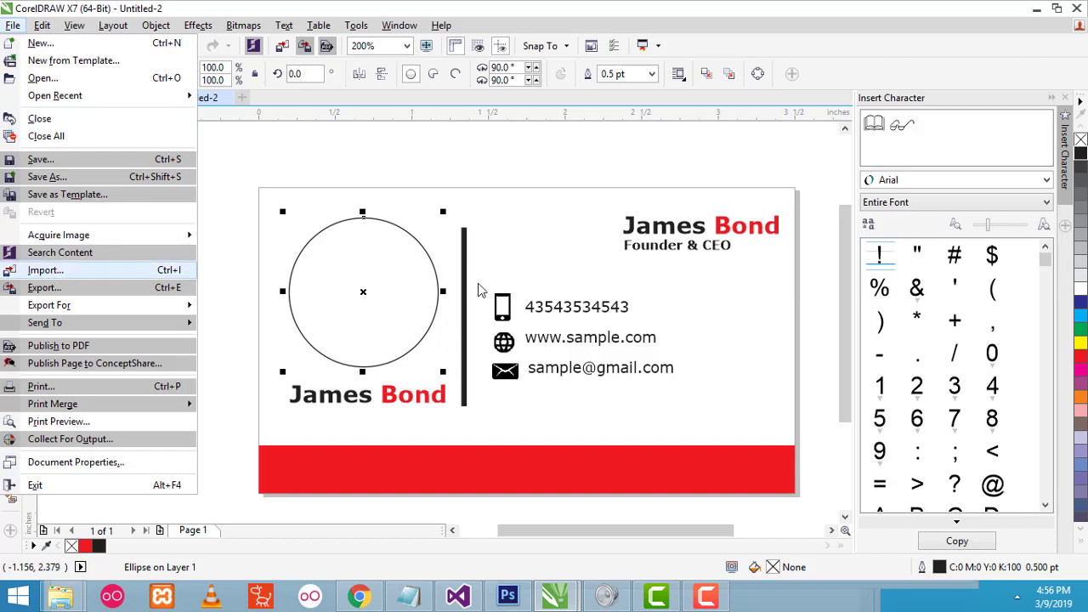
- Import the 'girl' JPEG photo from Local Disk (E:)
{"action": "left_click", "coordinate": [459, 171]}
{"action": "left_click", "coordinate": [357, 257]}
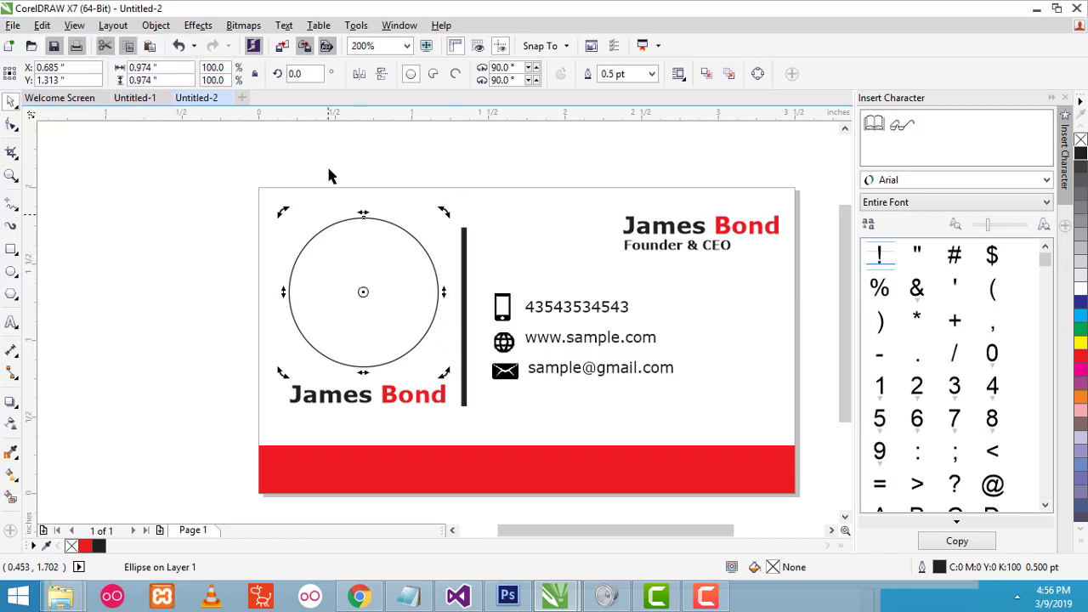
{"action": "left_click", "coordinate": [340, 261]}
{"action": "left_click", "coordinate": [13, 26]}
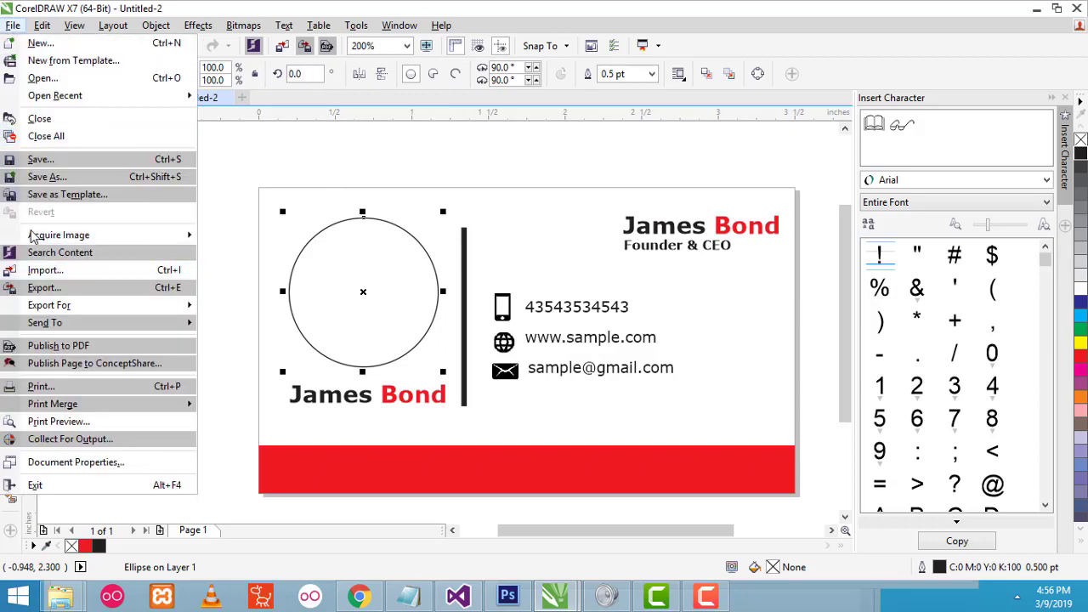
{"action": "left_click", "coordinate": [41, 272]}
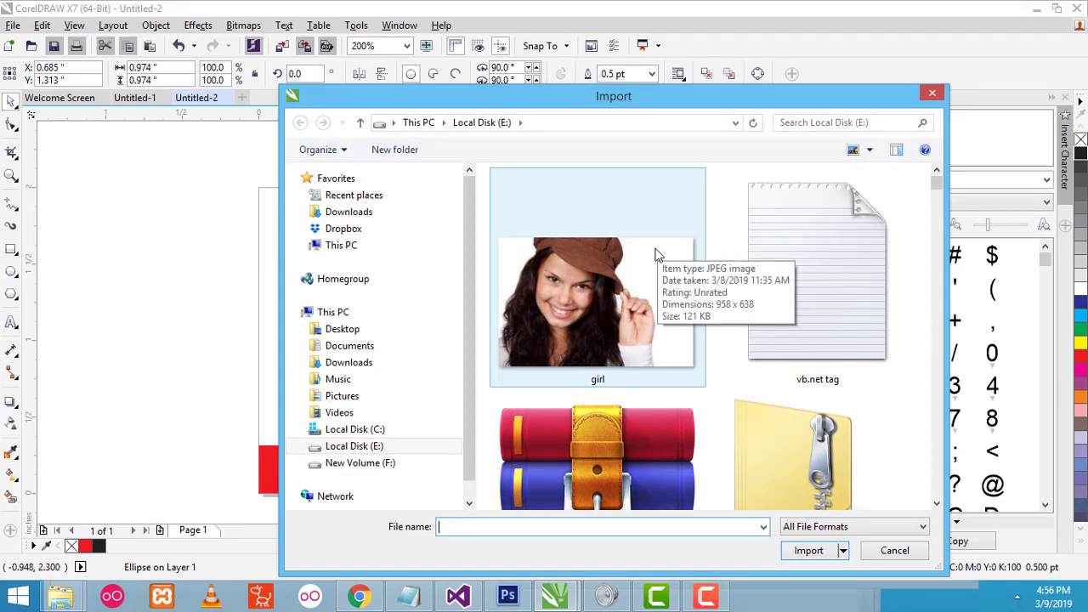
{"action": "left_click", "coordinate": [594, 291]}
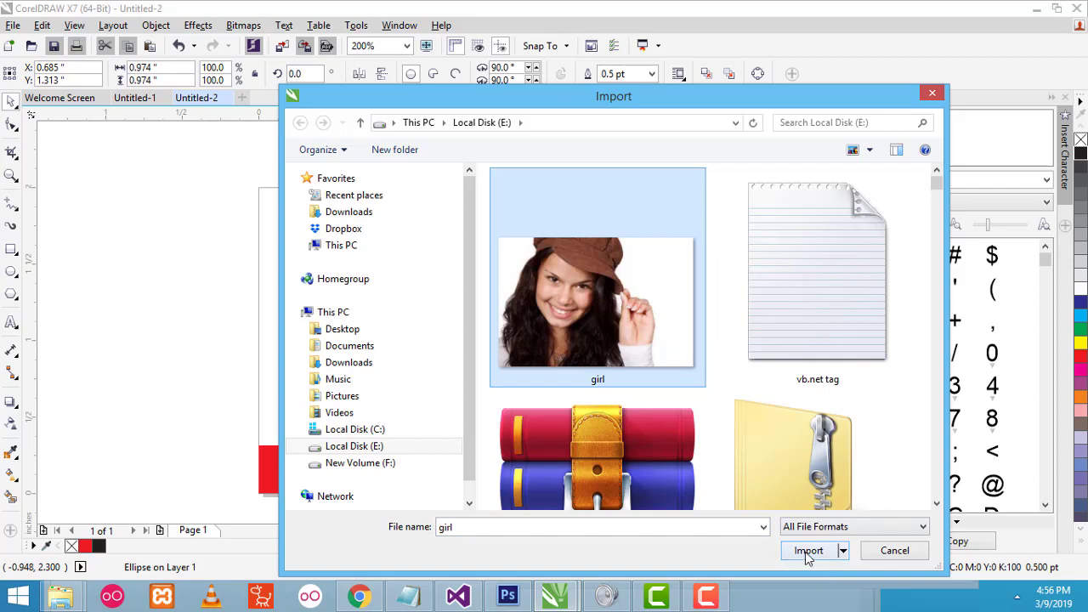
{"action": "left_click", "coordinate": [807, 551]}
- Place the imported girl photo beside the card and enlarge it slightly
{"action": "left_click_drag", "start_coordinate": [83, 196], "coordinate": [255, 349]}
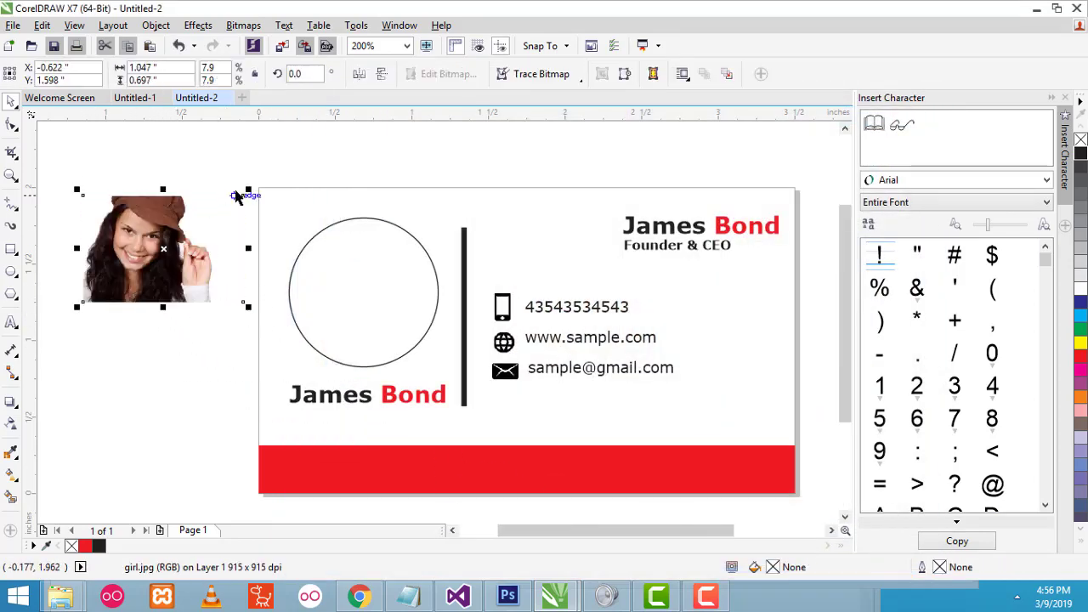
{"action": "left_click_drag", "start_coordinate": [248, 188], "coordinate": [219, 215]}
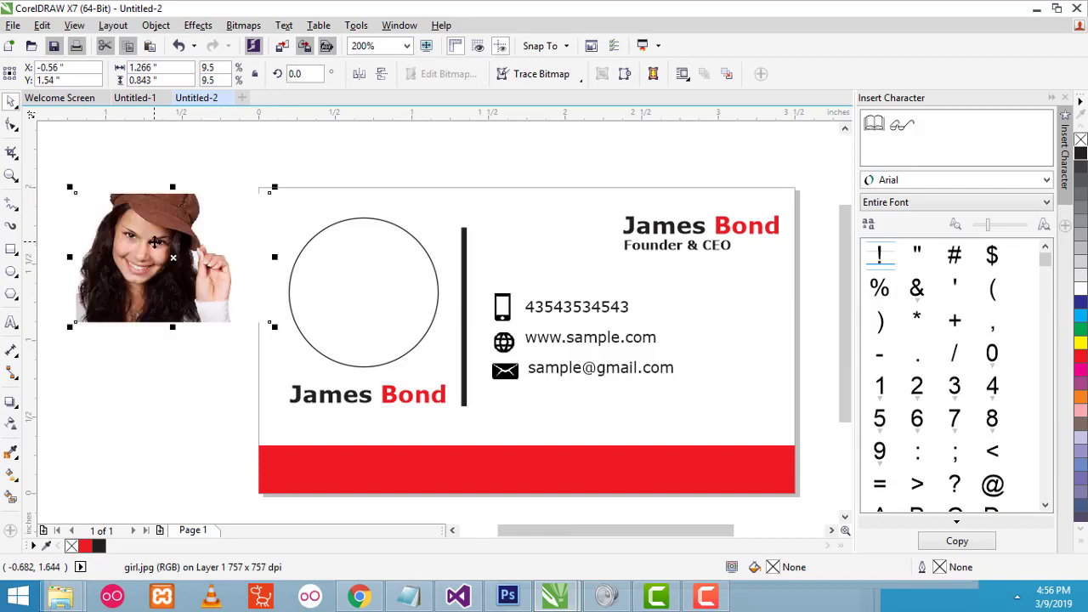
{"action": "left_click", "coordinate": [349, 291]}
{"action": "left_click", "coordinate": [190, 264]}
- Start the PowerClip Place Inside Frame command for the girl photo
{"action": "left_click", "coordinate": [200, 27]}
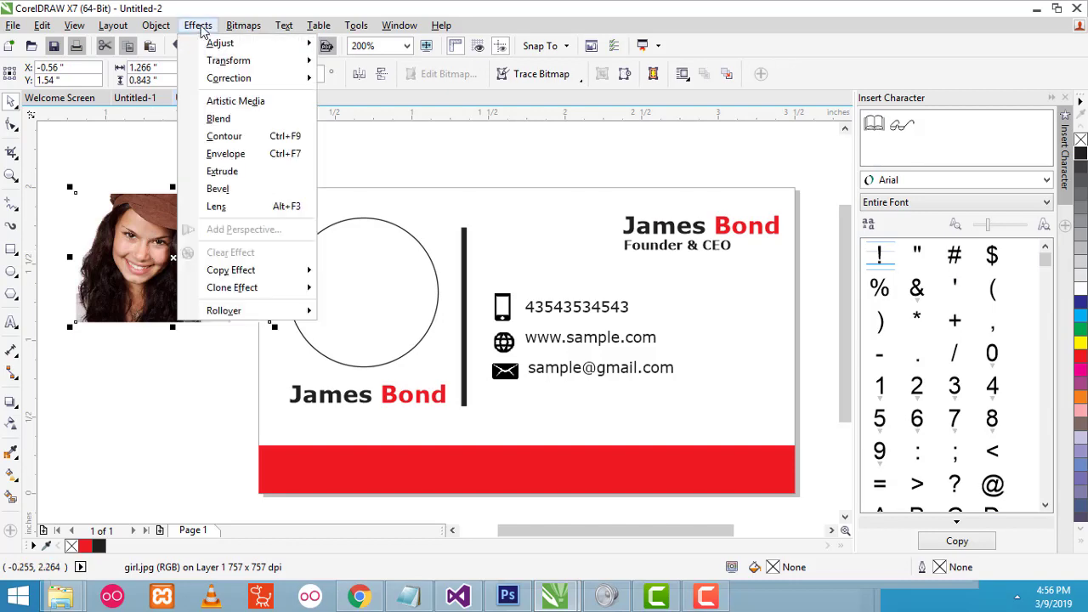
{"action": "mouse_move", "coordinate": [162, 36]}
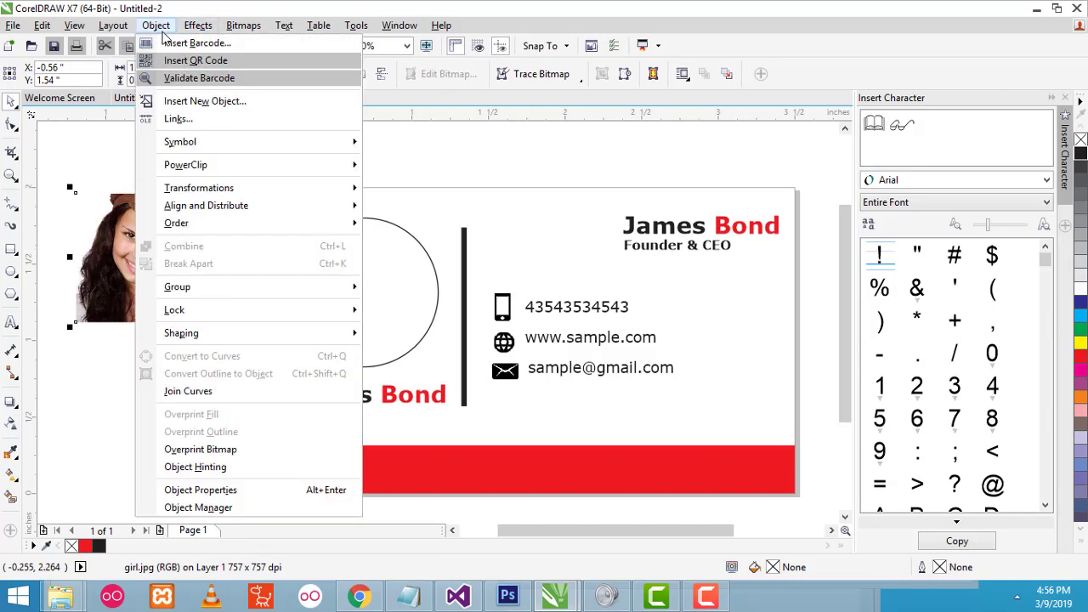
{"action": "mouse_move", "coordinate": [198, 173]}
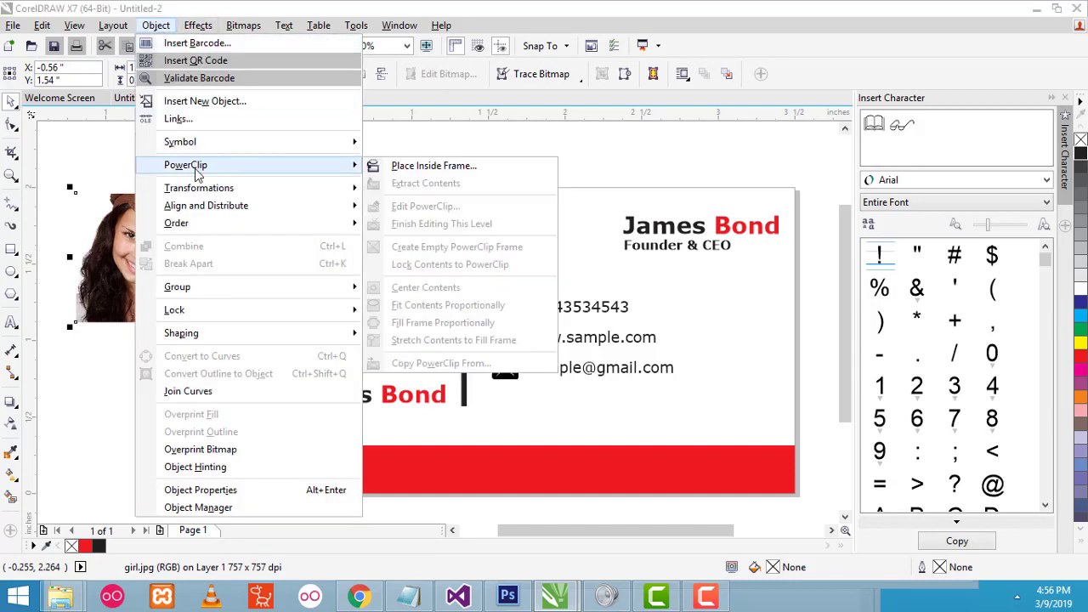
{"action": "left_click", "coordinate": [430, 169]}
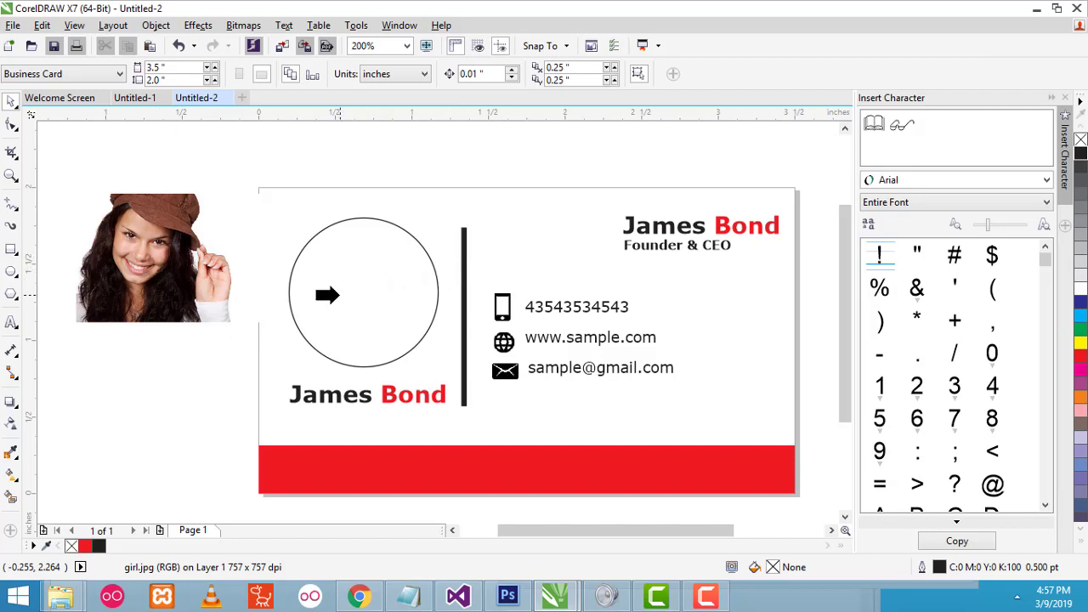
- Clip the girl photo inside the outlined circle
{"action": "left_click", "coordinate": [333, 279]}
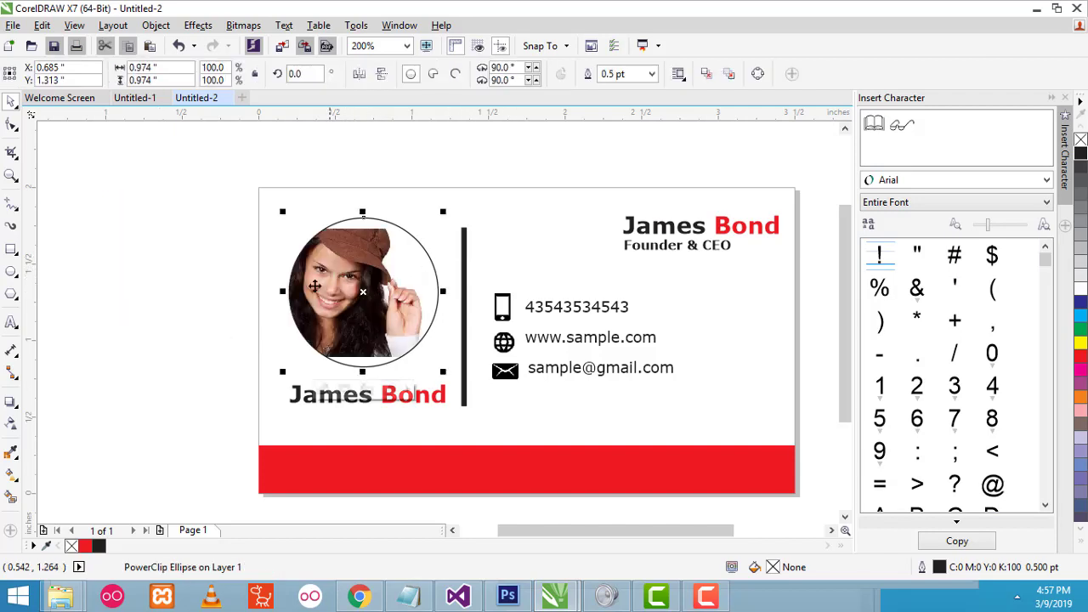
{"action": "left_click", "coordinate": [454, 187]}
{"action": "left_click", "coordinate": [403, 311]}
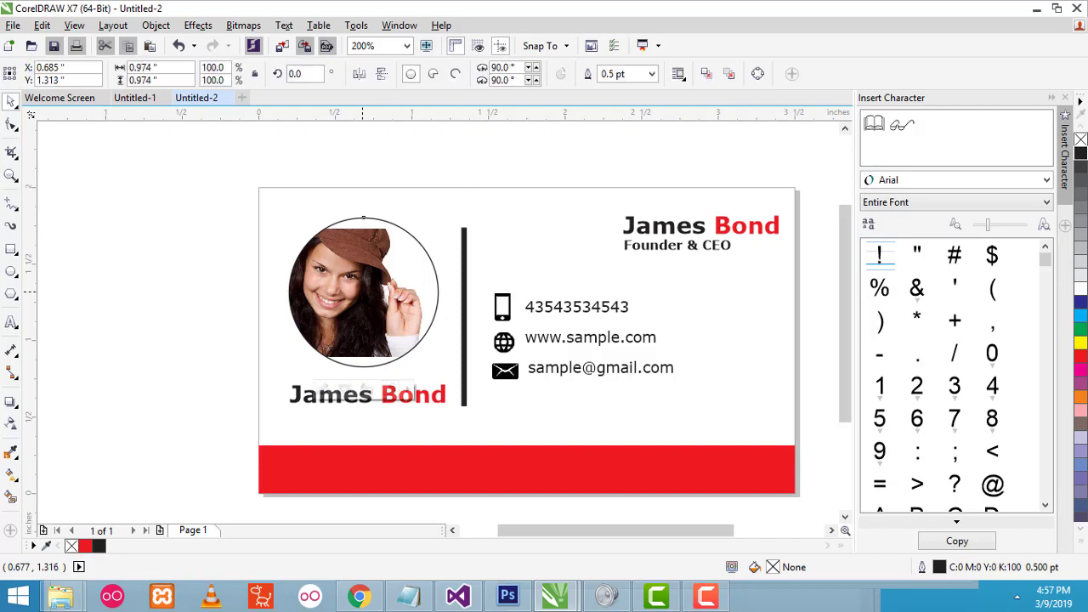
{"action": "left_click", "coordinate": [450, 225]}
{"action": "left_click", "coordinate": [396, 283]}
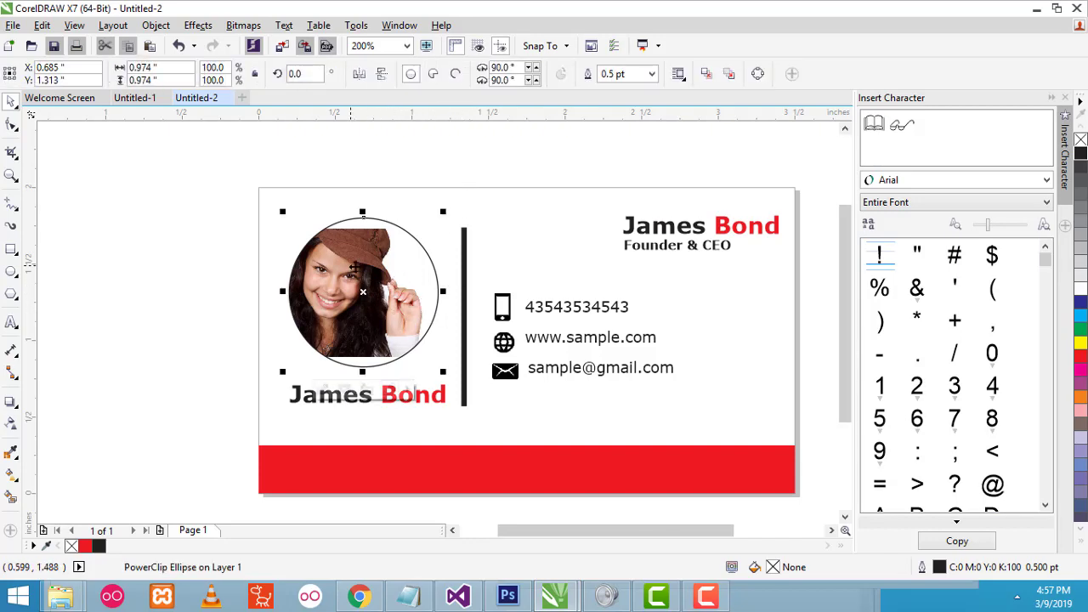
- Move the photo right and enlarge it inside the circle so her face fills it
{"action": "left_click", "coordinate": [353, 269], "text": "ctrl"}
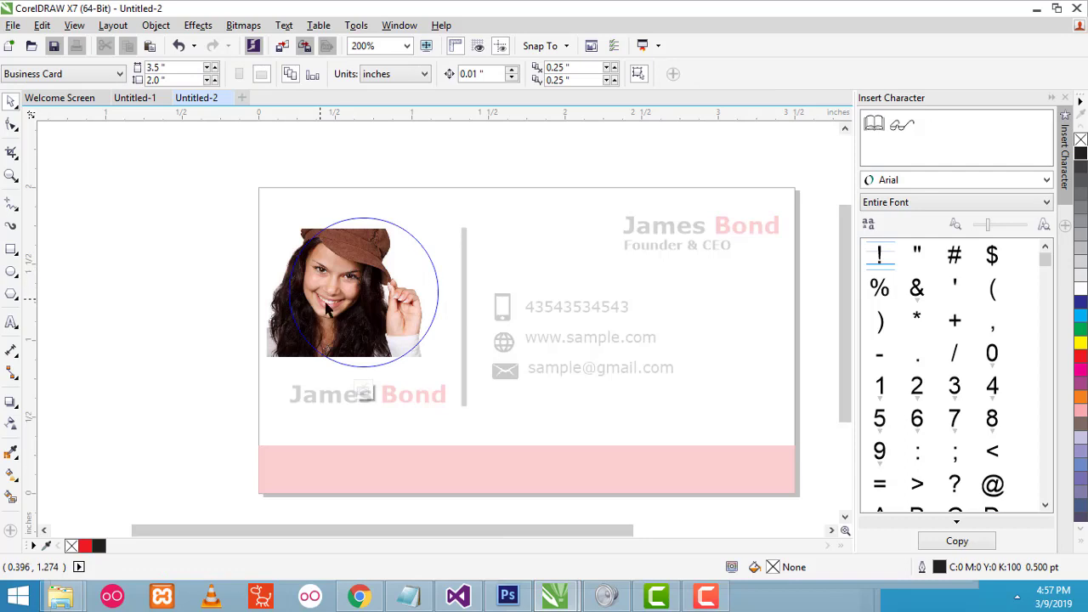
{"action": "left_click", "coordinate": [328, 309]}
{"action": "mouse_move", "coordinate": [319, 296]}
{"action": "left_mouse_down"}
{"action": "mouse_move", "coordinate": [351, 302]}
{"action": "mouse_move", "coordinate": [326, 295]}
{"action": "left_mouse_up"}
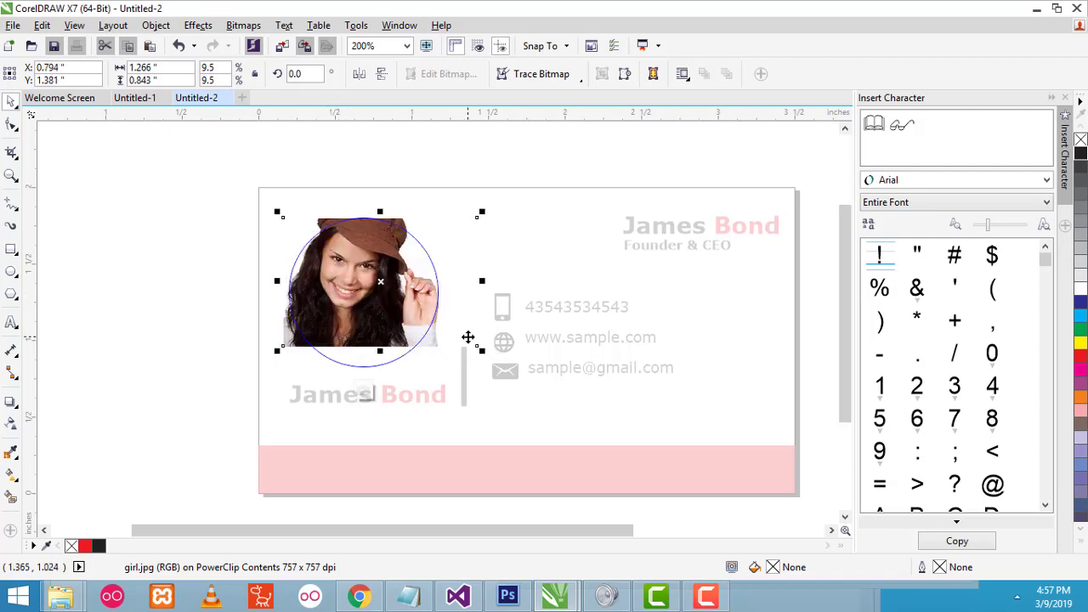
{"action": "left_click_drag", "start_coordinate": [483, 345], "coordinate": [511, 371]}
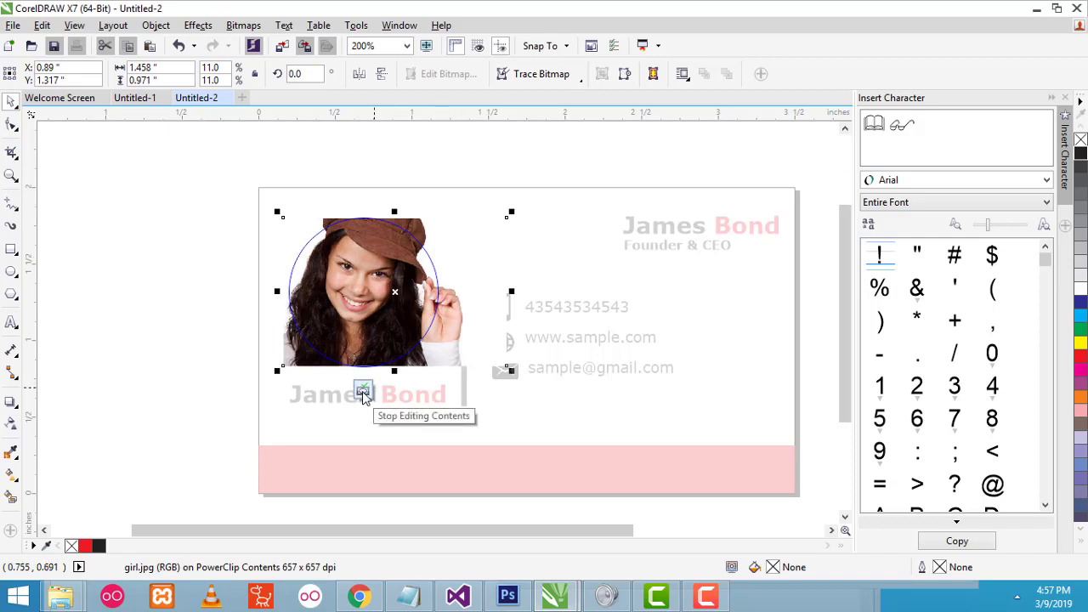
{"action": "left_click", "coordinate": [363, 391]}
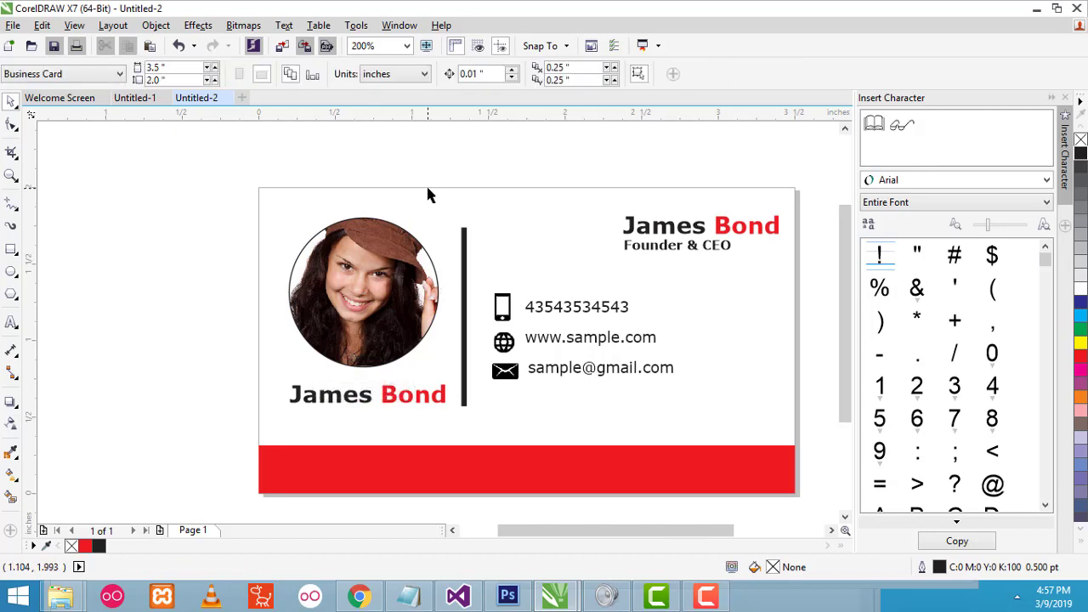
{"action": "left_click", "coordinate": [380, 224]}
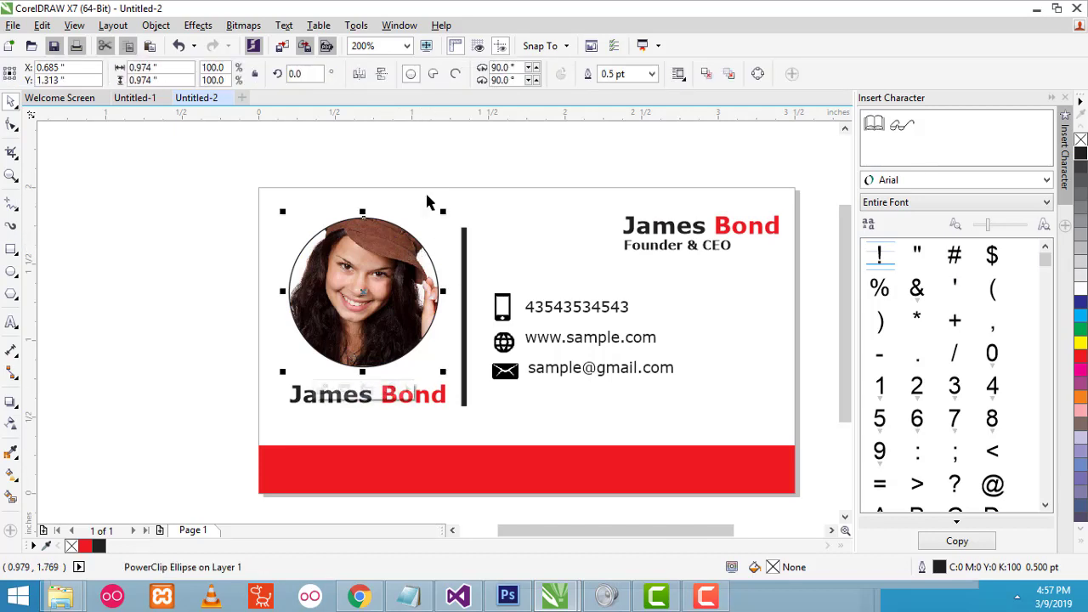
- Set the circular photo frame's outline width to 3.0 pt
{"action": "left_click", "coordinate": [427, 201]}
{"action": "left_click", "coordinate": [388, 242]}
{"action": "left_click", "coordinate": [651, 74]}
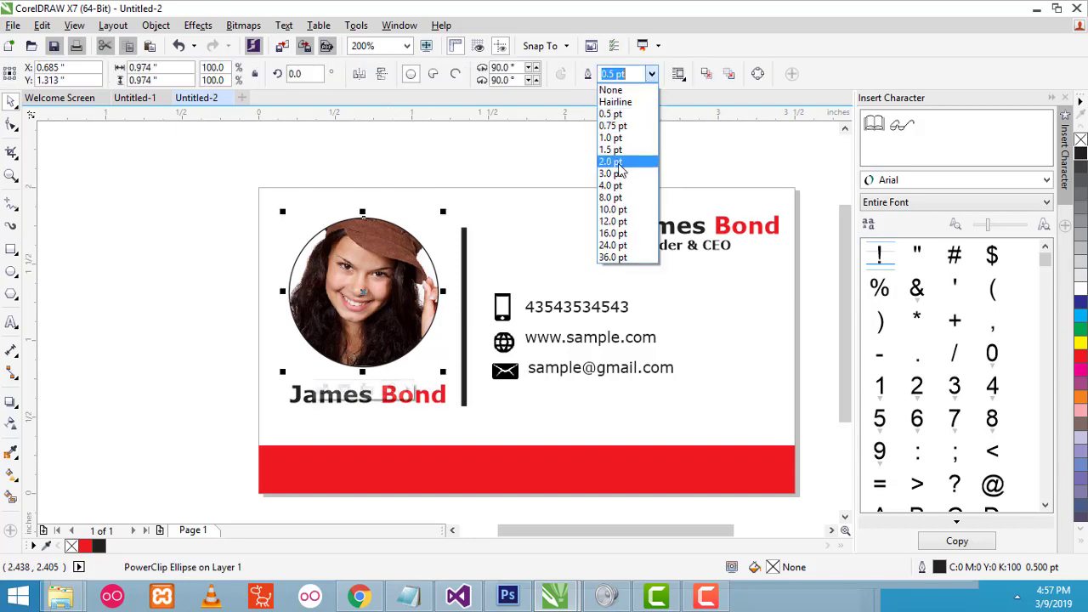
{"action": "left_click", "coordinate": [616, 173]}
{"action": "left_click", "coordinate": [606, 151]}
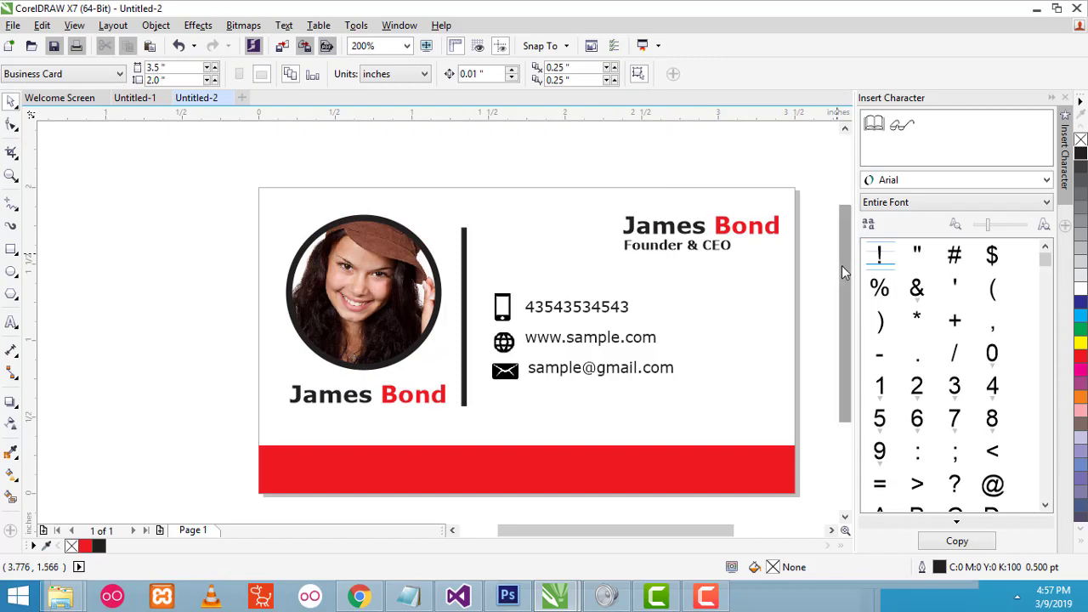
{"action": "left_click_drag", "start_coordinate": [842, 266], "coordinate": [842, 274]}
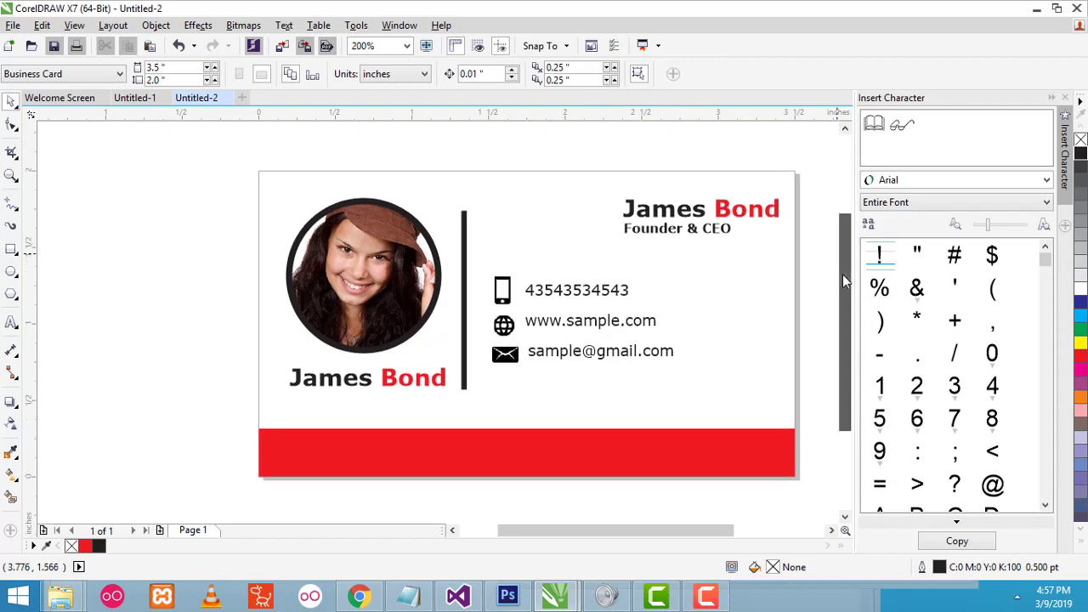
{"action": "left_click", "coordinate": [11, 323]}
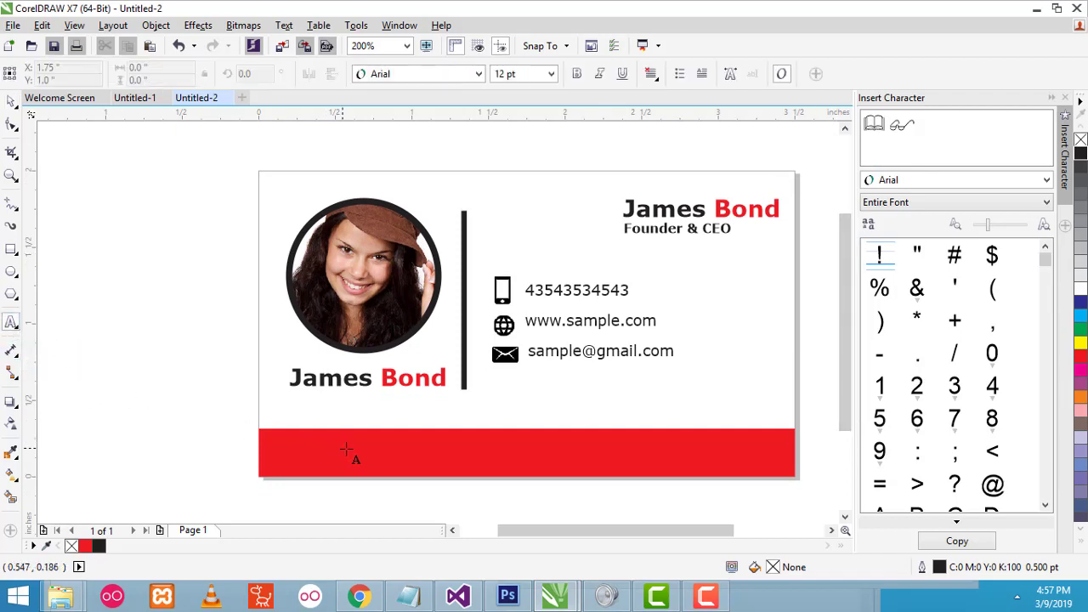
{"action": "left_click", "coordinate": [386, 455]}
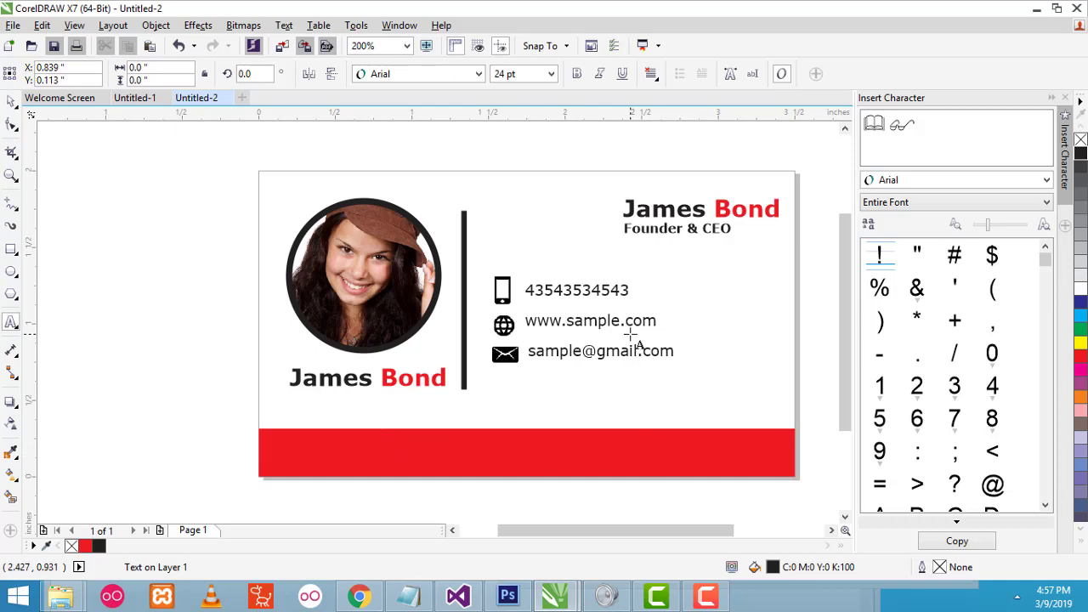
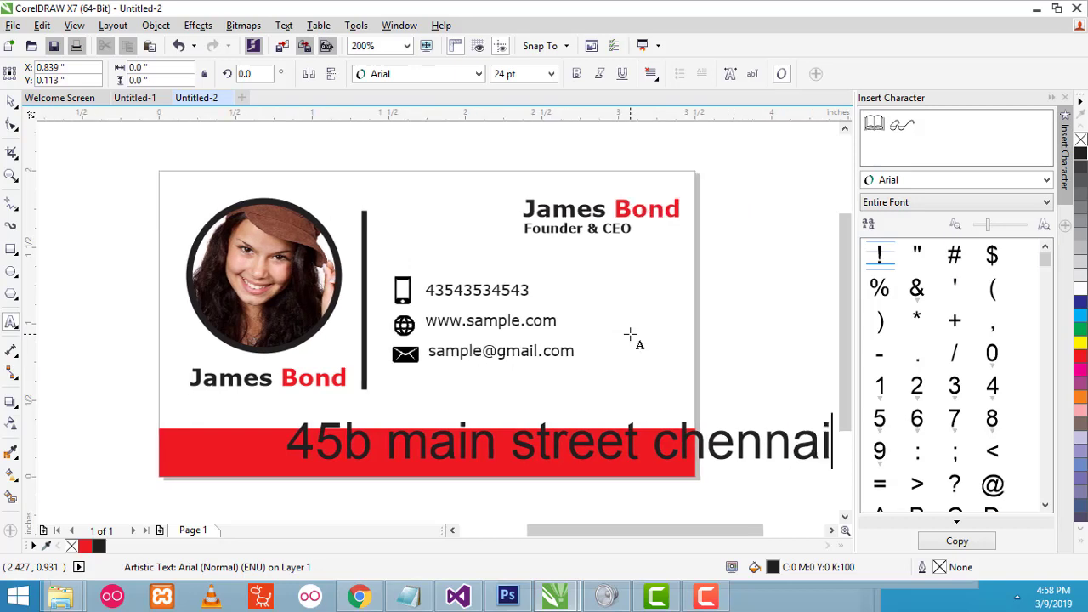
{"action": "left_click", "coordinate": [12, 100]}
{"action": "left_click", "coordinate": [448, 75]}
- Make the address white Verdana Normal, scaled down to fit and centred on the red band
{"action": "mouse_move", "coordinate": [459, 112]}
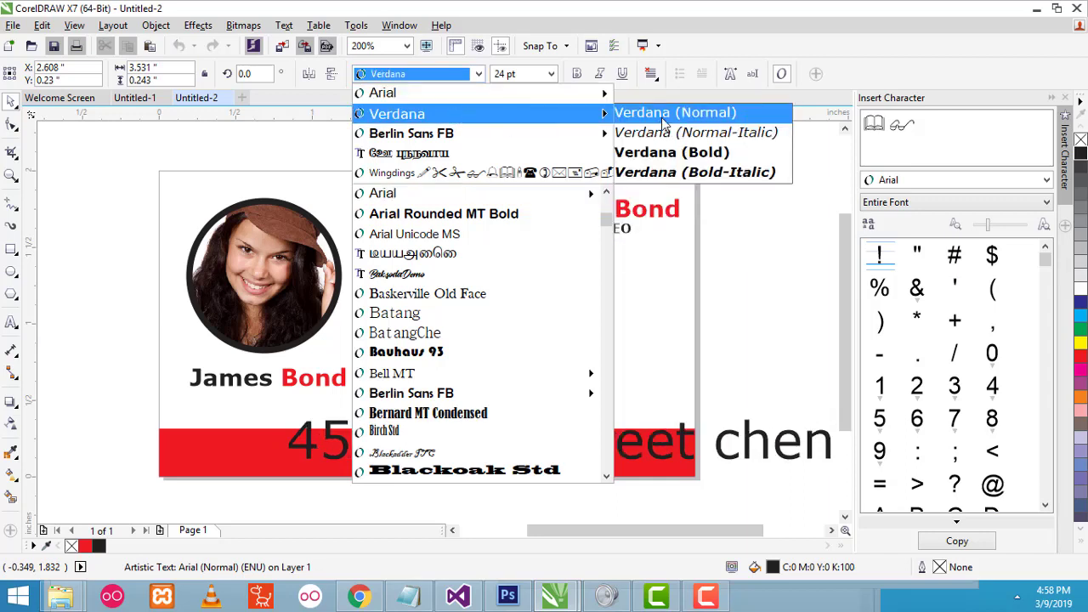
{"action": "left_click", "coordinate": [663, 112]}
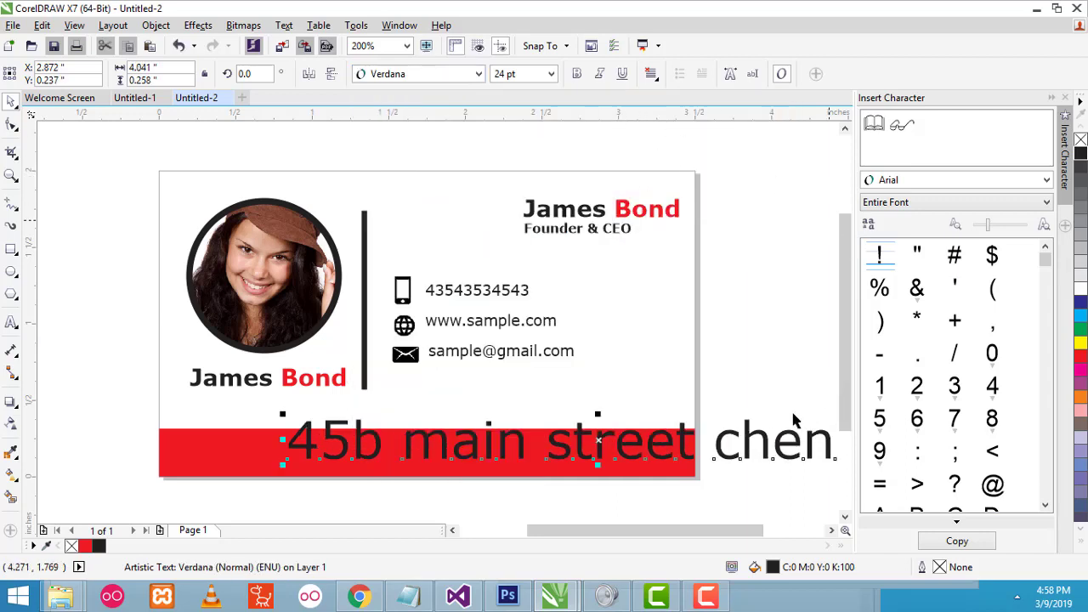
{"action": "left_click_drag", "start_coordinate": [282, 415], "coordinate": [661, 442]}
{"action": "left_click_drag", "start_coordinate": [748, 453], "coordinate": [388, 454]}
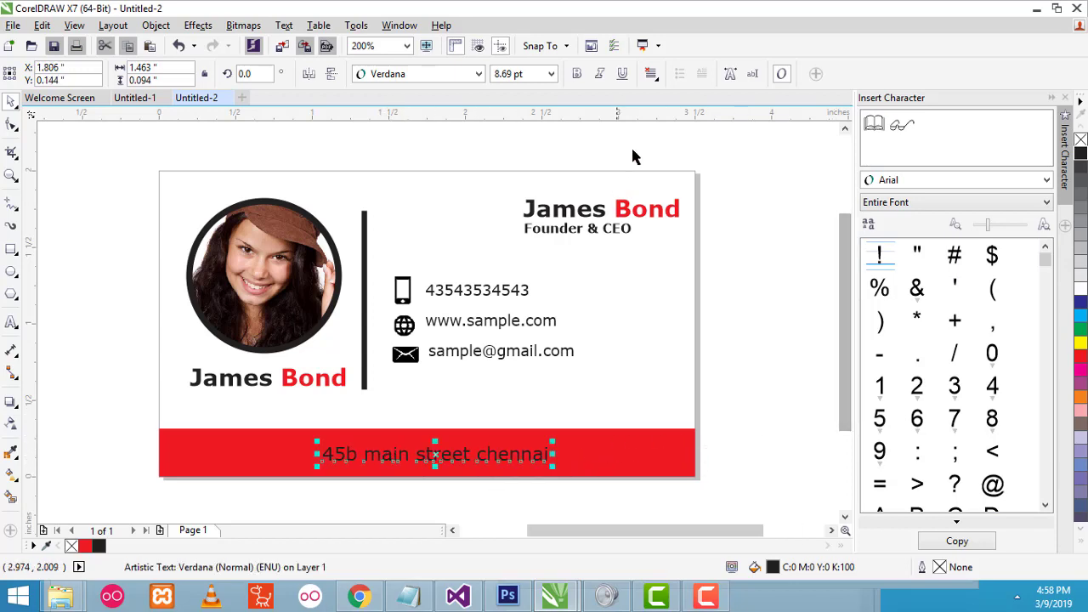
{"action": "left_click", "coordinate": [1082, 292]}
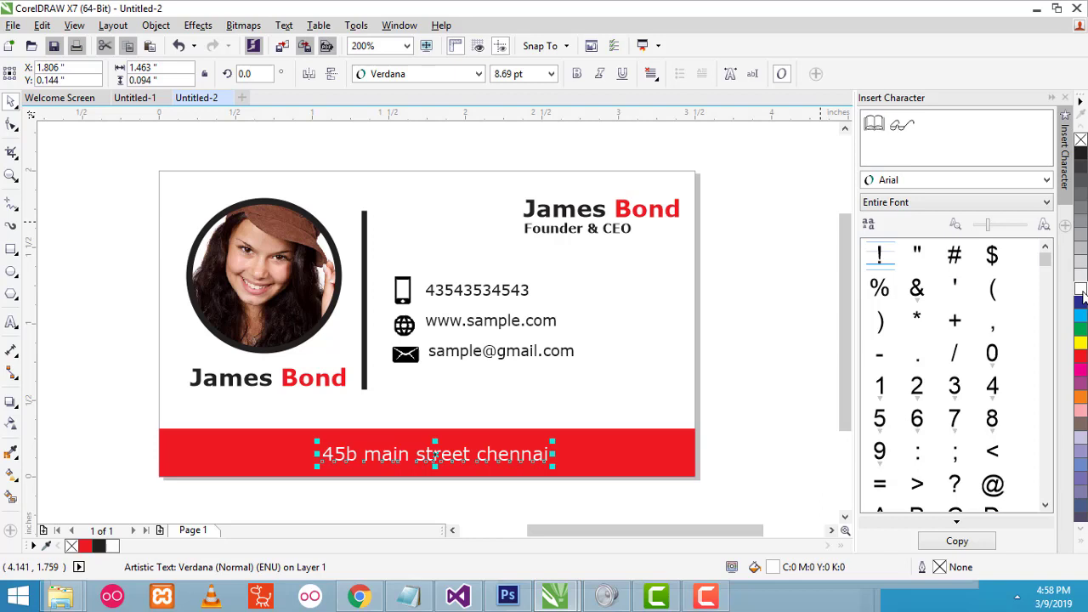
{"action": "left_click", "coordinate": [797, 343]}
{"action": "left_click_drag", "start_coordinate": [508, 456], "coordinate": [448, 460]}
{"action": "double_click", "coordinate": [469, 454]}
{"action": "type", "text": "C"}
{"action": "key", "text": "Escape"}
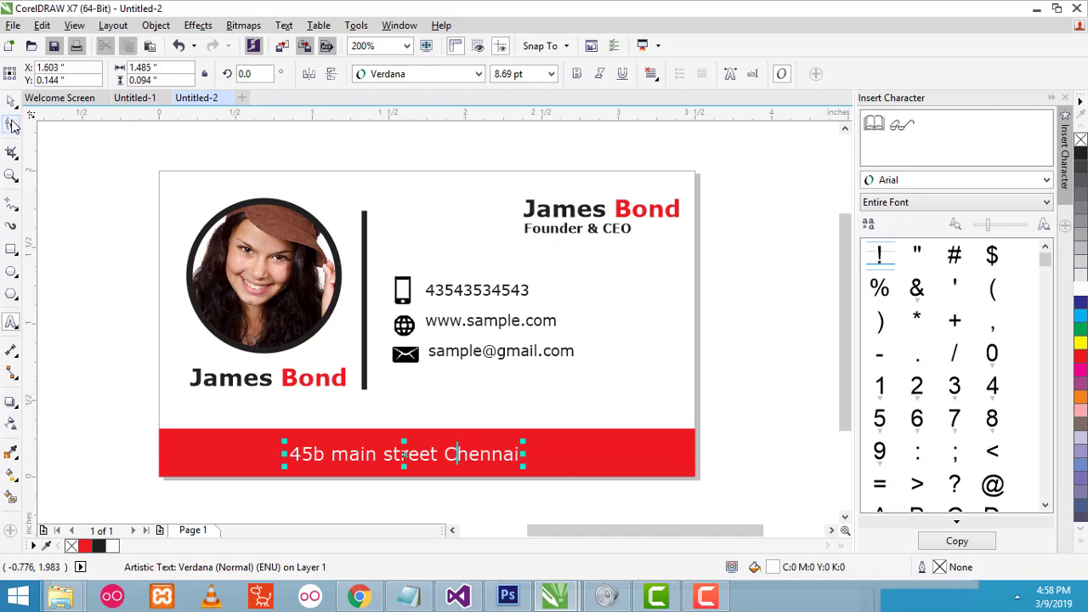
{"action": "left_click_drag", "start_coordinate": [331, 455], "coordinate": [349, 455]}
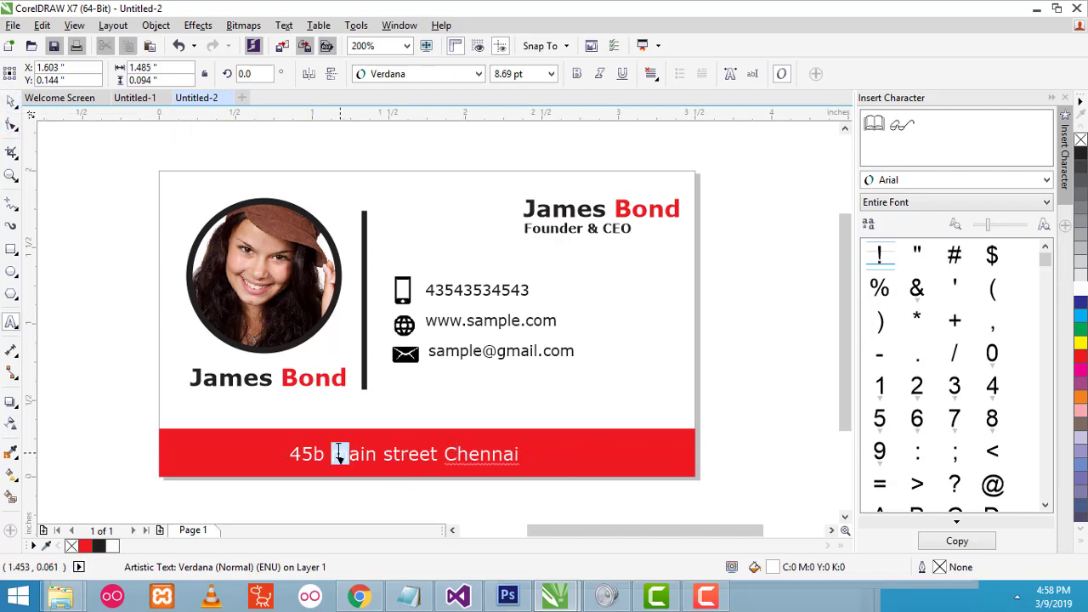
{"action": "type", "text": "M"}
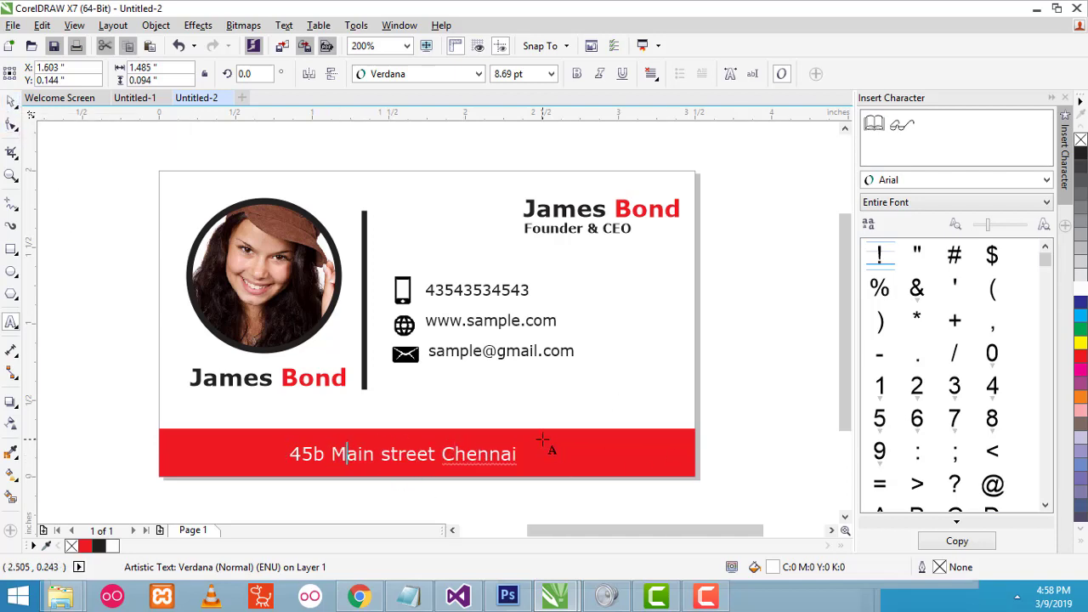
{"action": "left_click", "coordinate": [391, 454]}
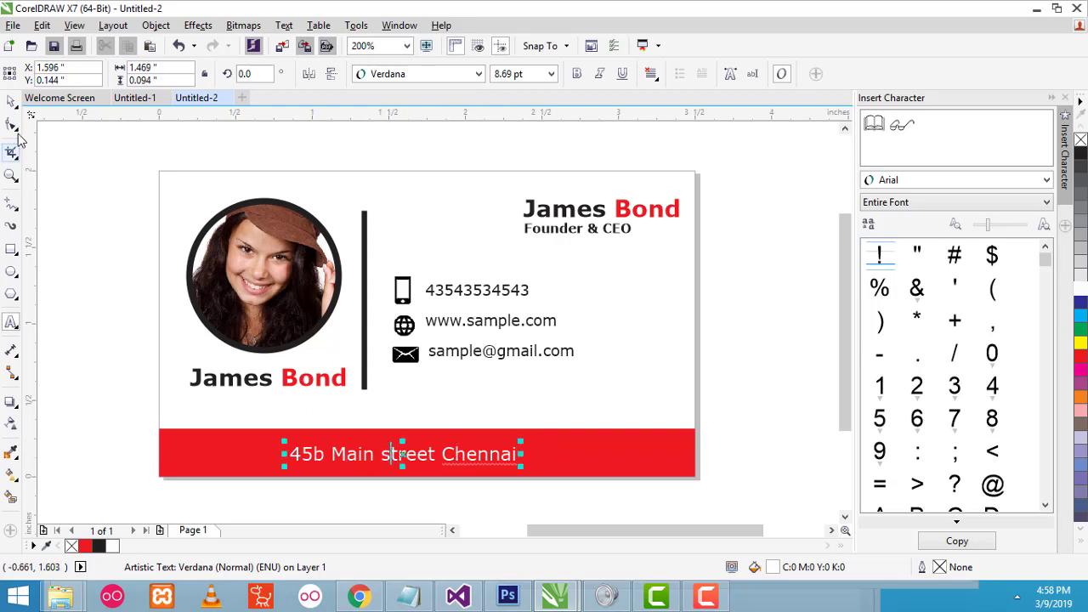
{"action": "left_click_drag", "start_coordinate": [391, 454], "coordinate": [377, 454]}
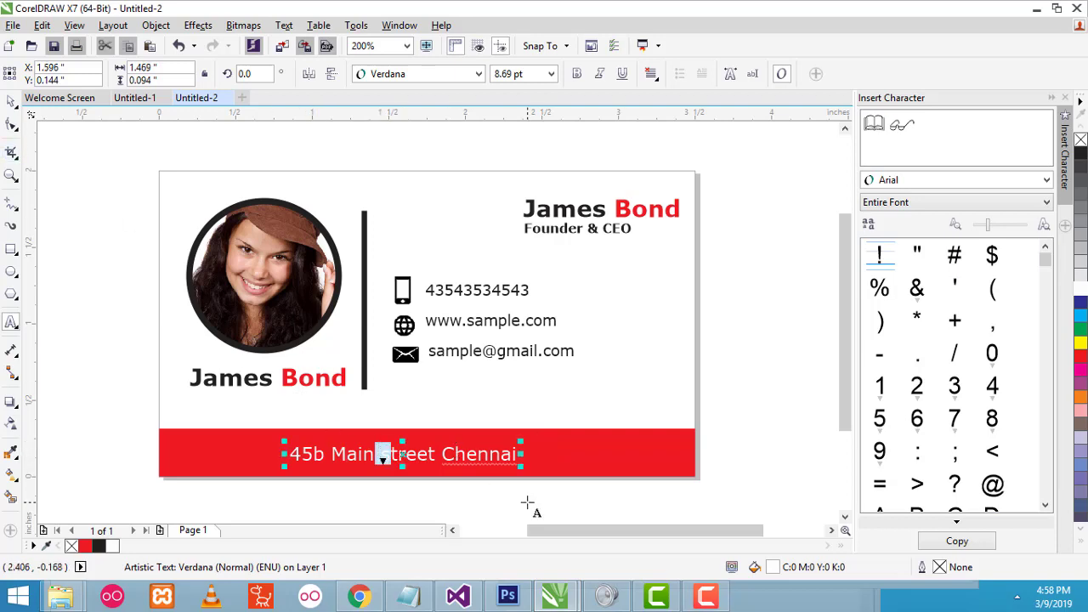
{"action": "type", "text": "S"}
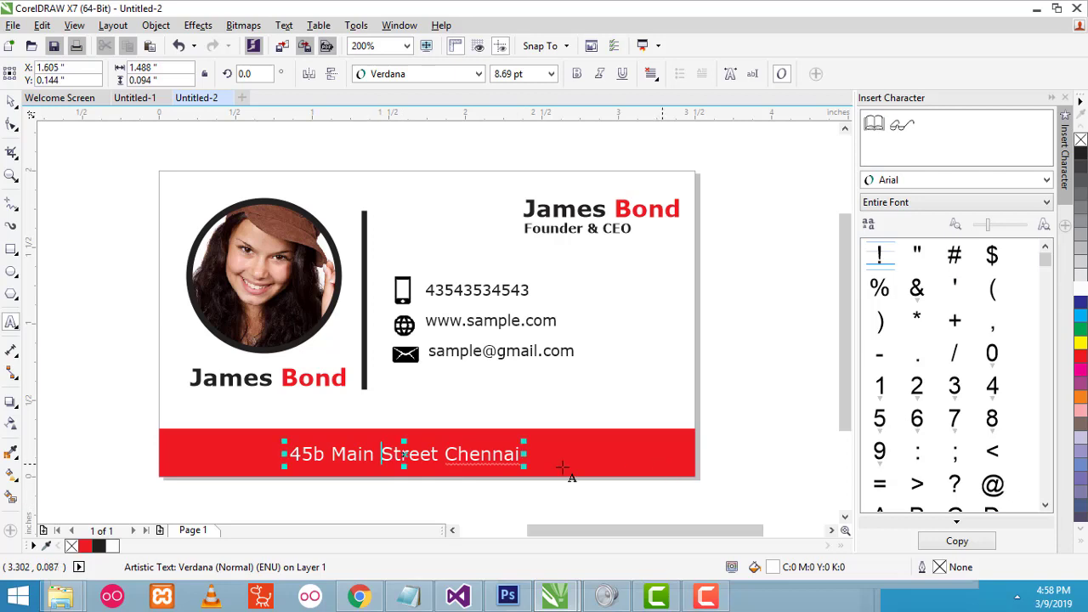
- Fine-tune the address position on the red band, then deselect it
{"action": "left_click", "coordinate": [765, 370]}
{"action": "left_click_drag", "start_coordinate": [435, 461], "coordinate": [441, 459]}
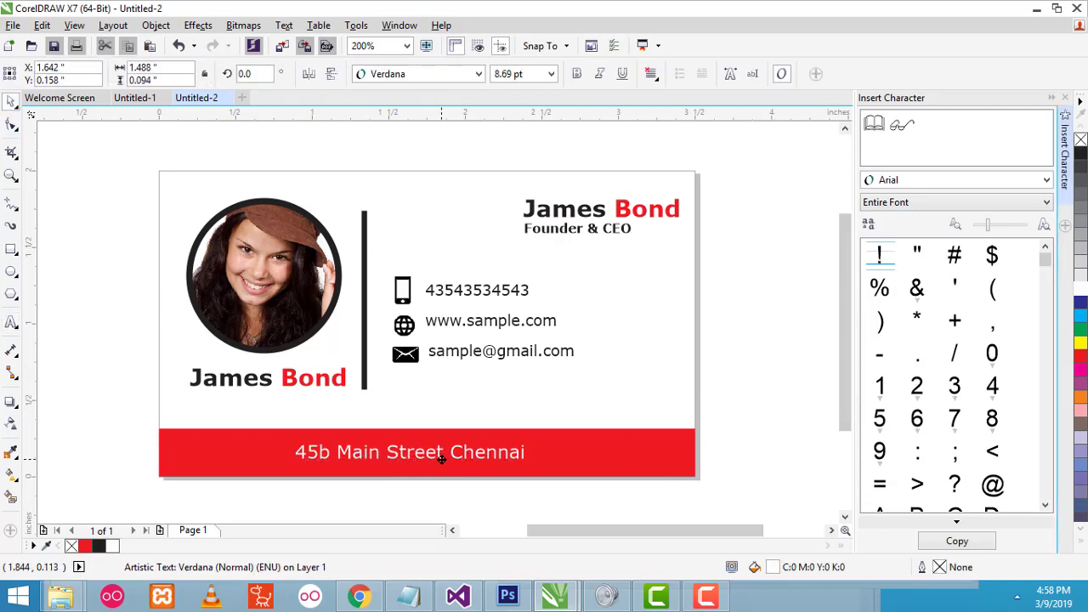
{"action": "left_click", "coordinate": [787, 371]}
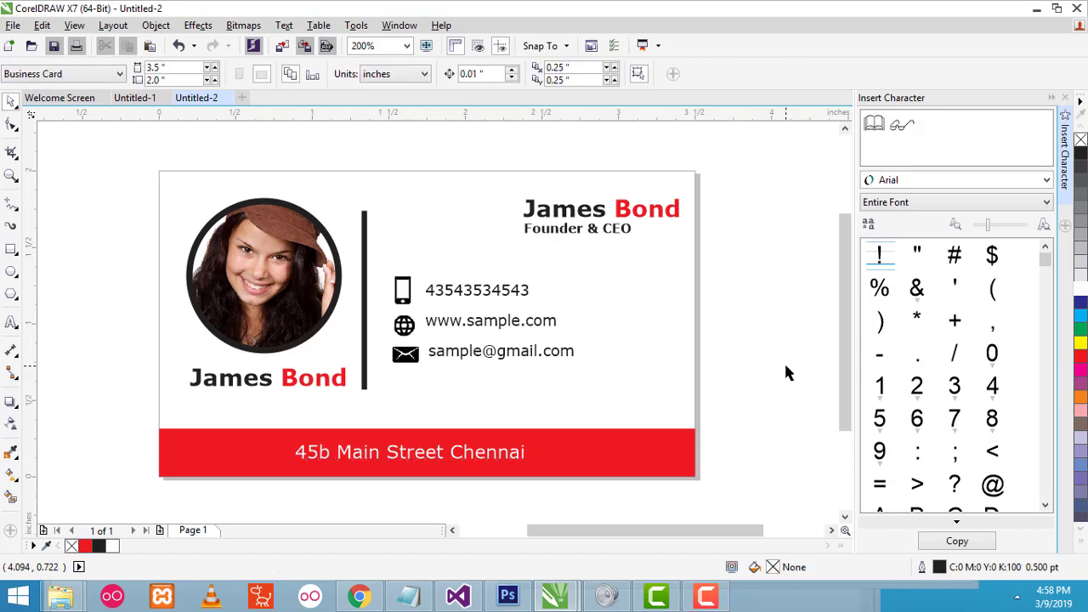